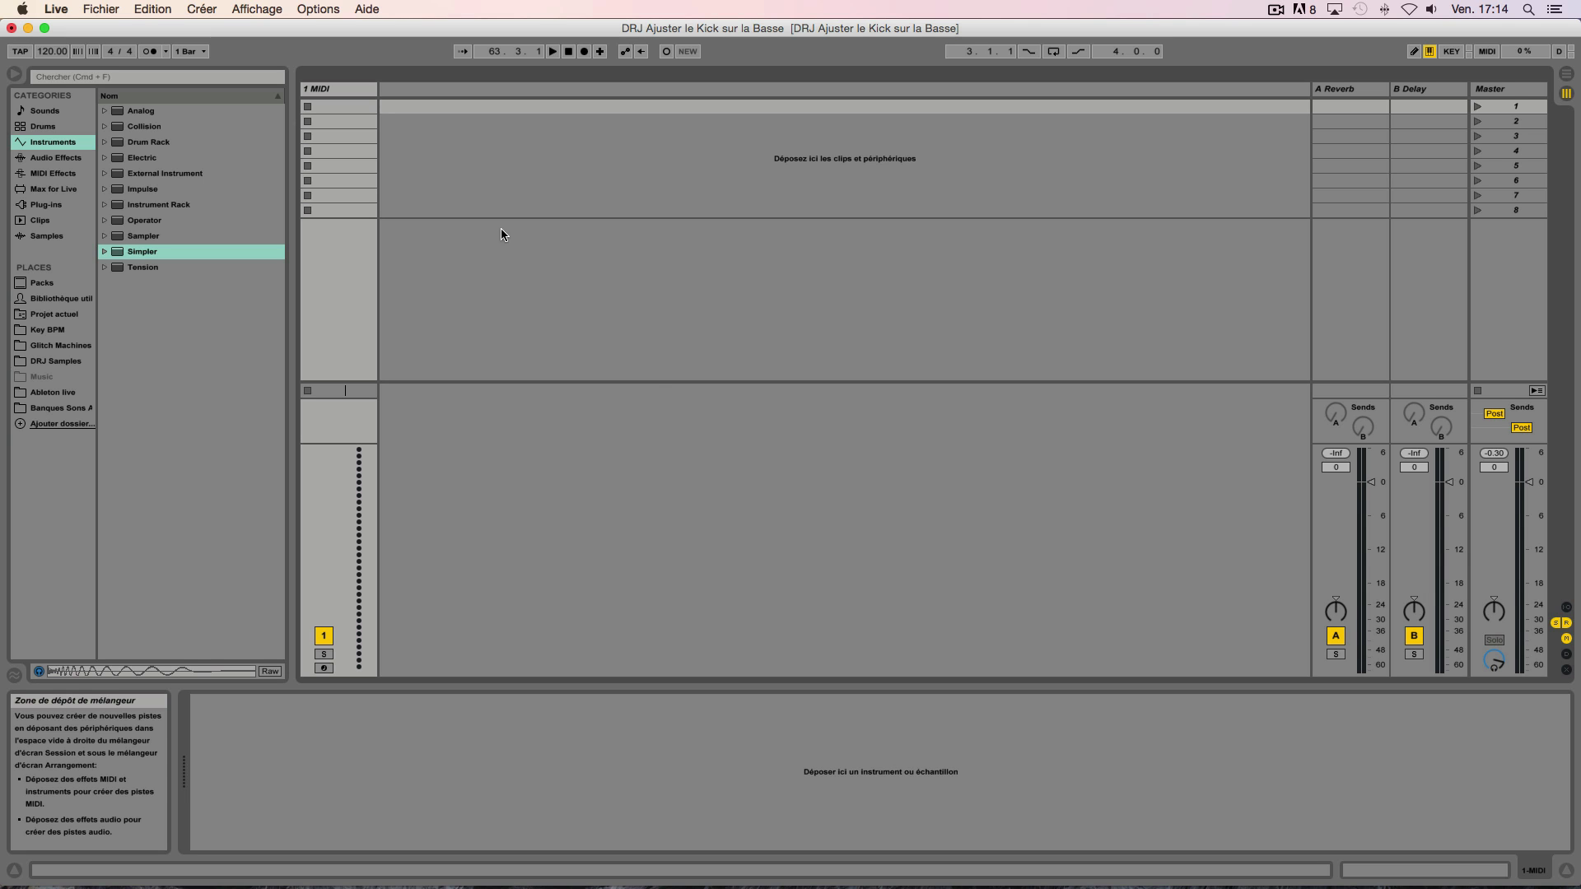
Load an empty Drum Rack onto the first MIDI track.
click(338, 89)
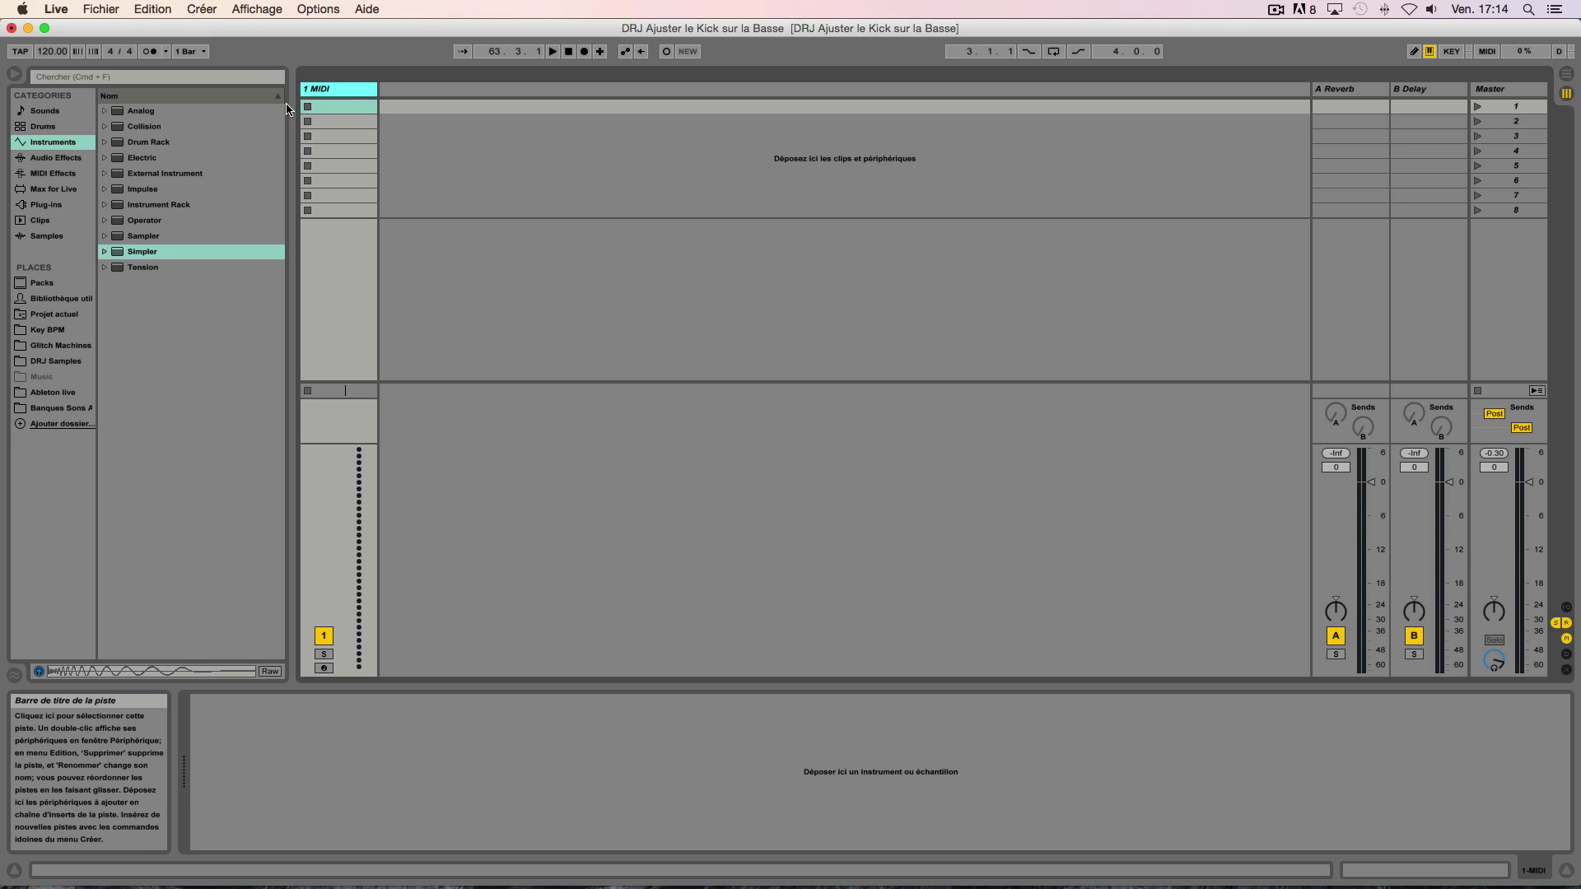
click(86, 127)
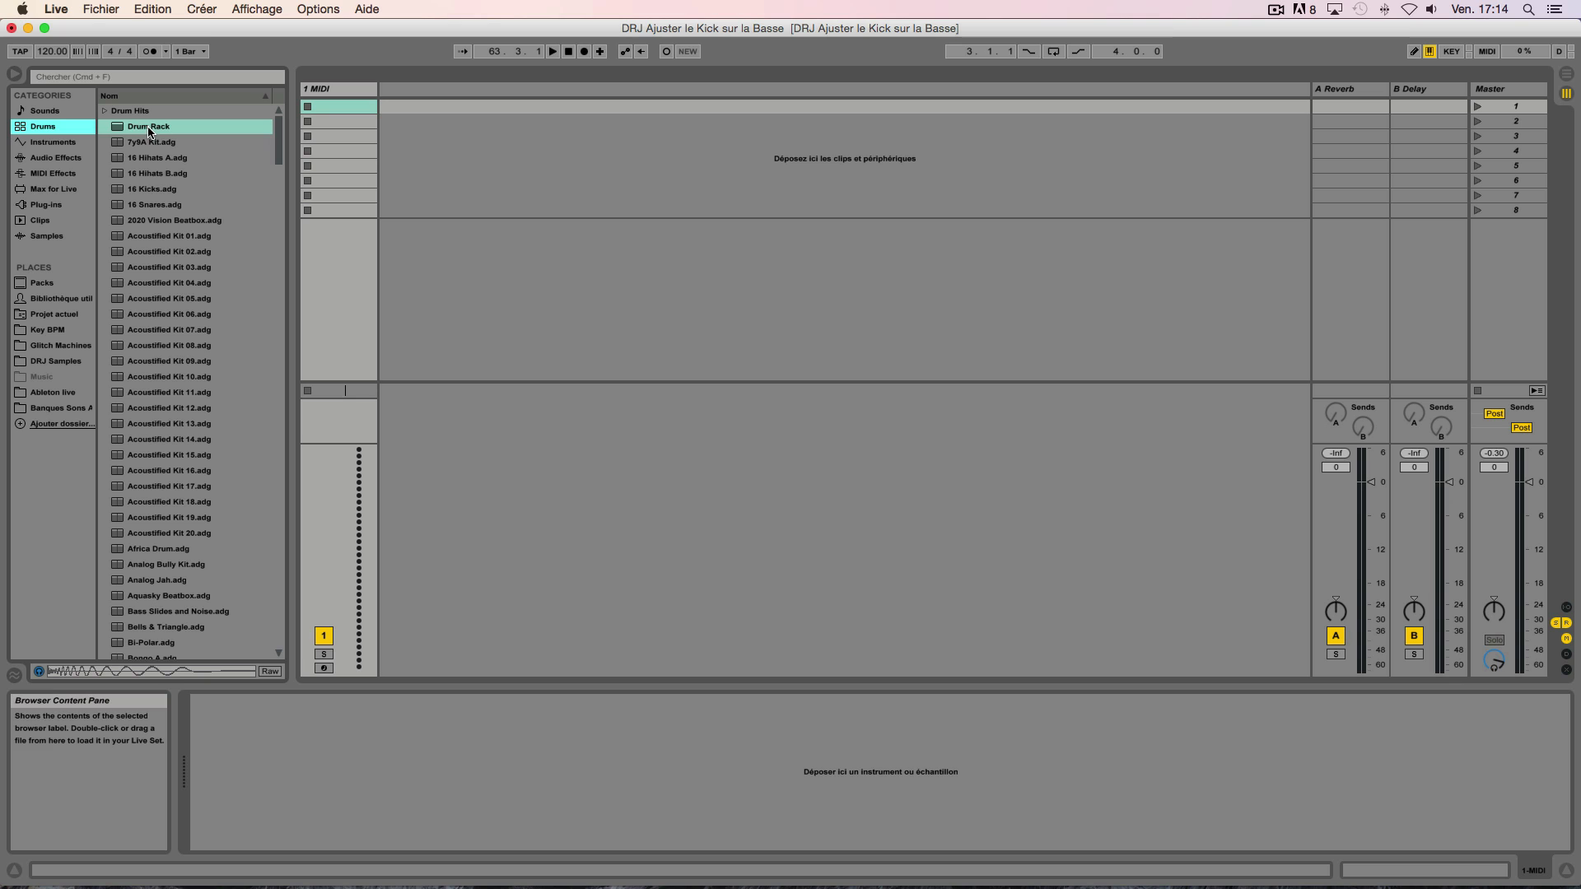
drag(149, 130, 332, 102)
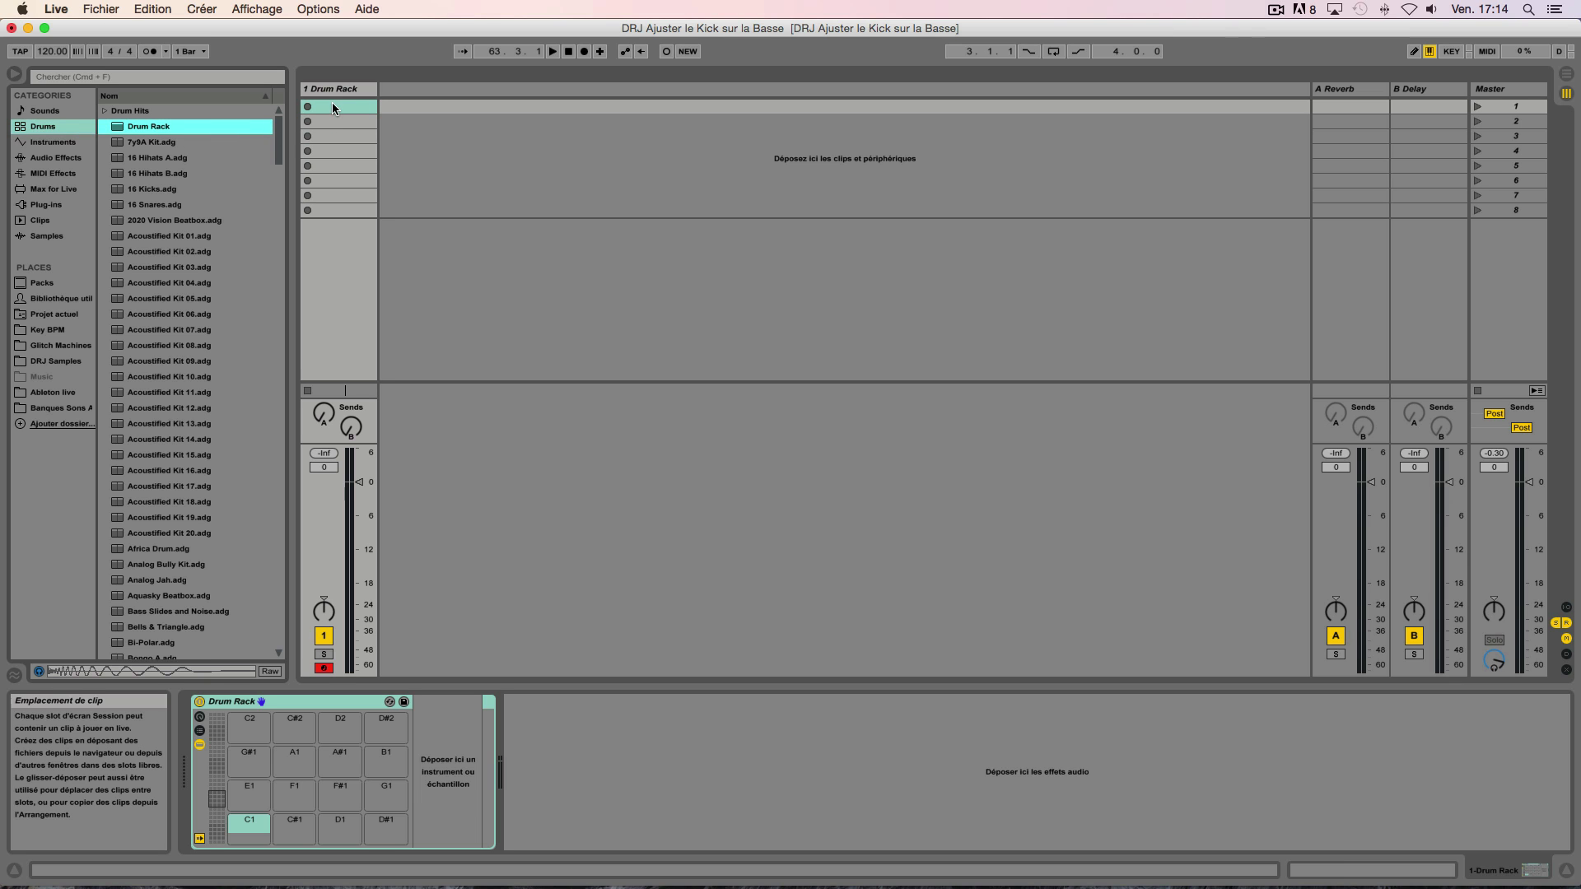
Find the sample 00DB_Kick_2.aif by searching for "kick", load it onto the C1 pad, and set the drum track's volume to -1.5 dB.
click(150, 79)
text(kick)
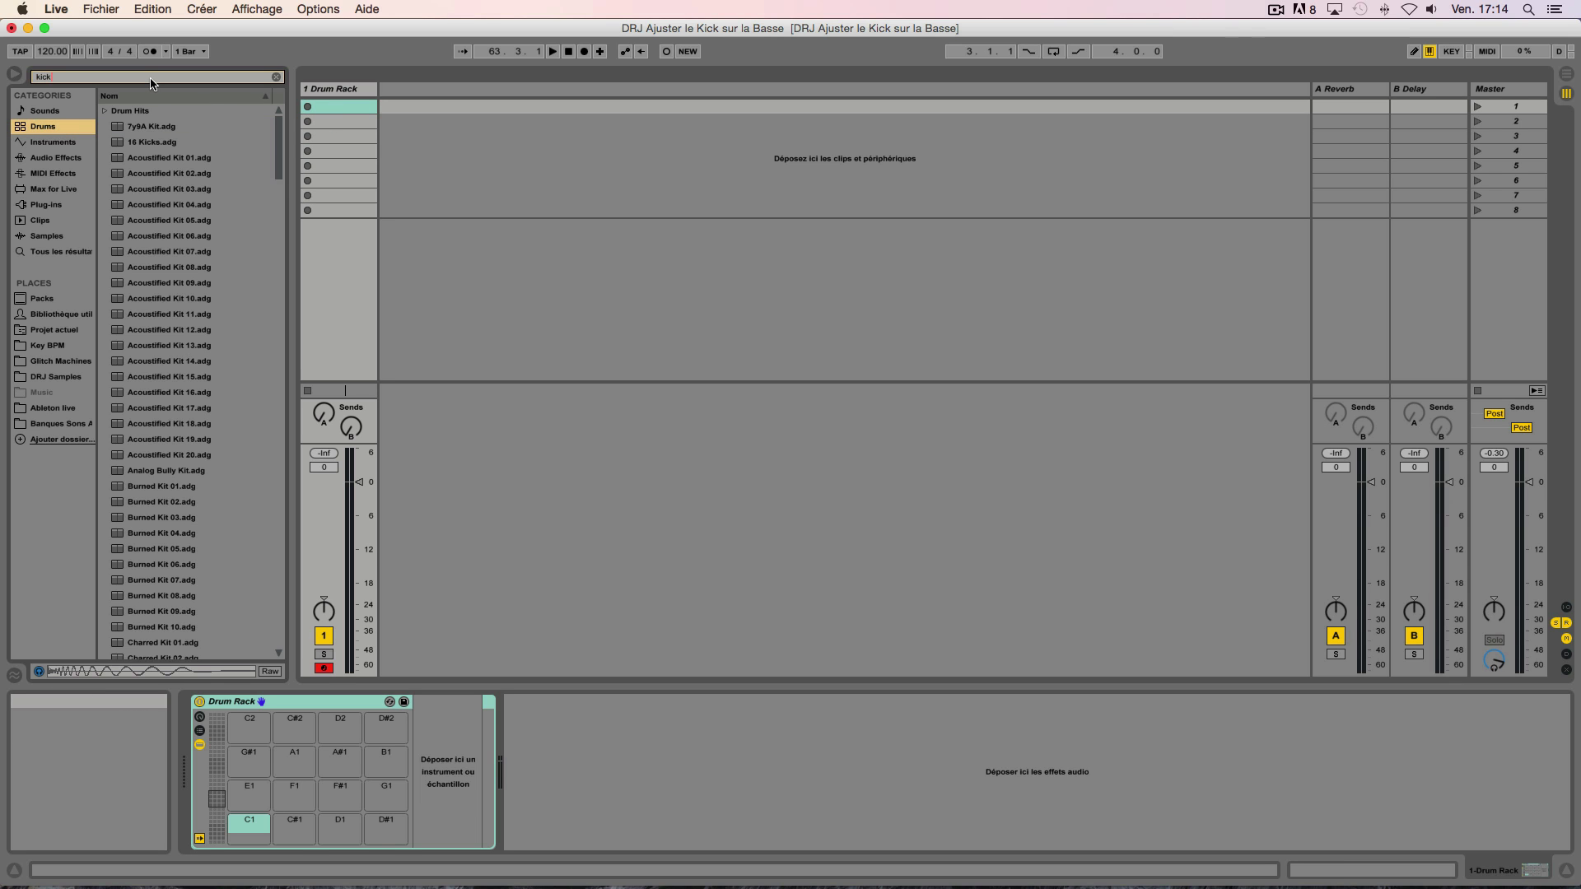
click(69, 239)
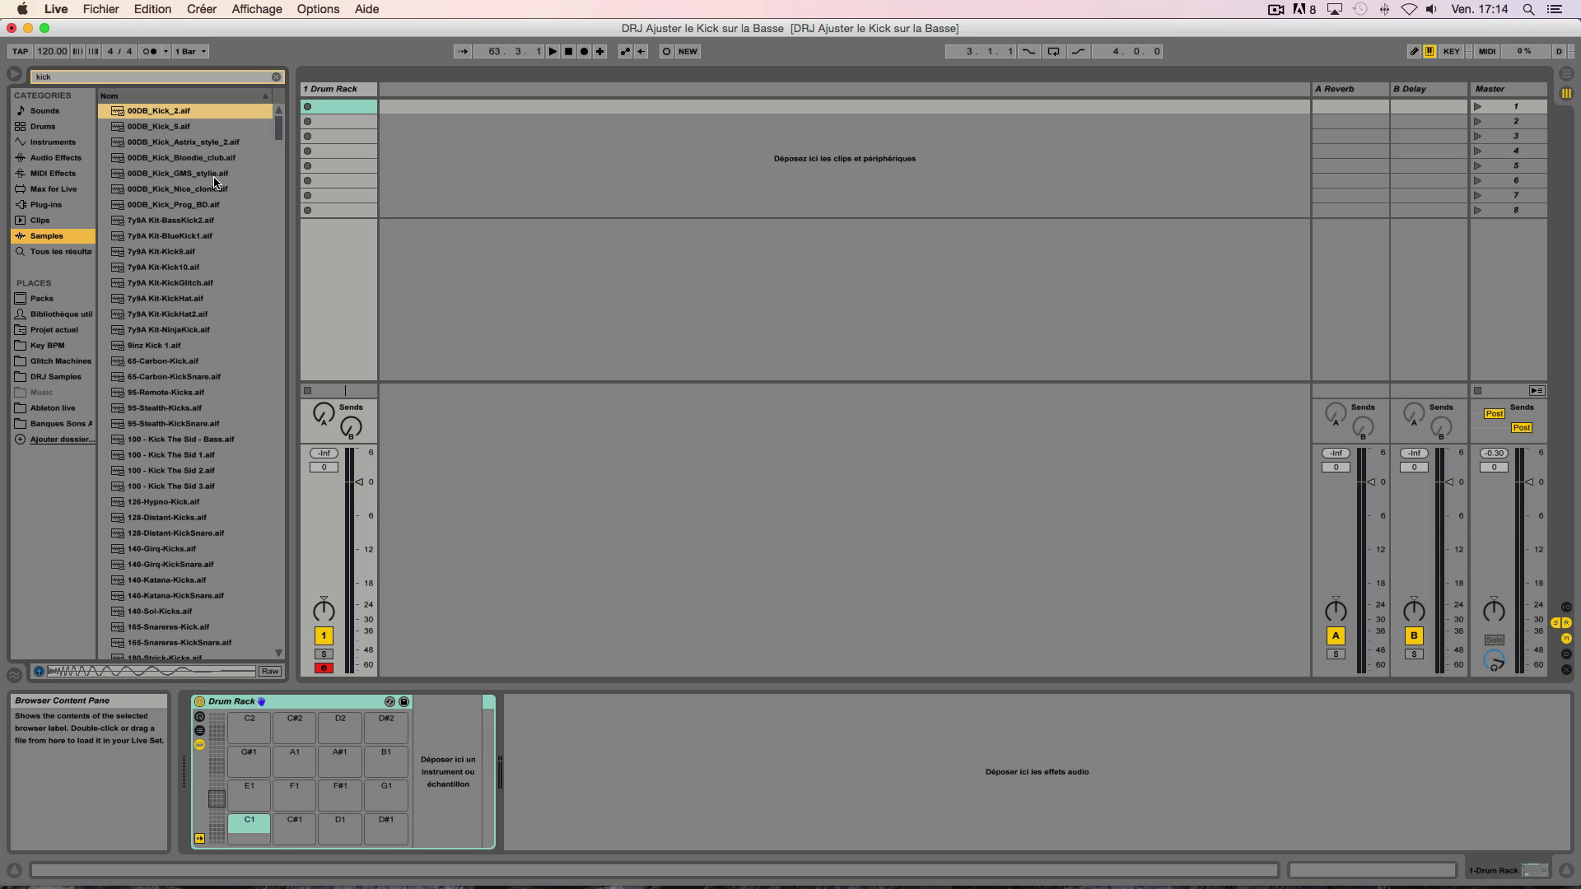
drag(166, 106, 248, 827)
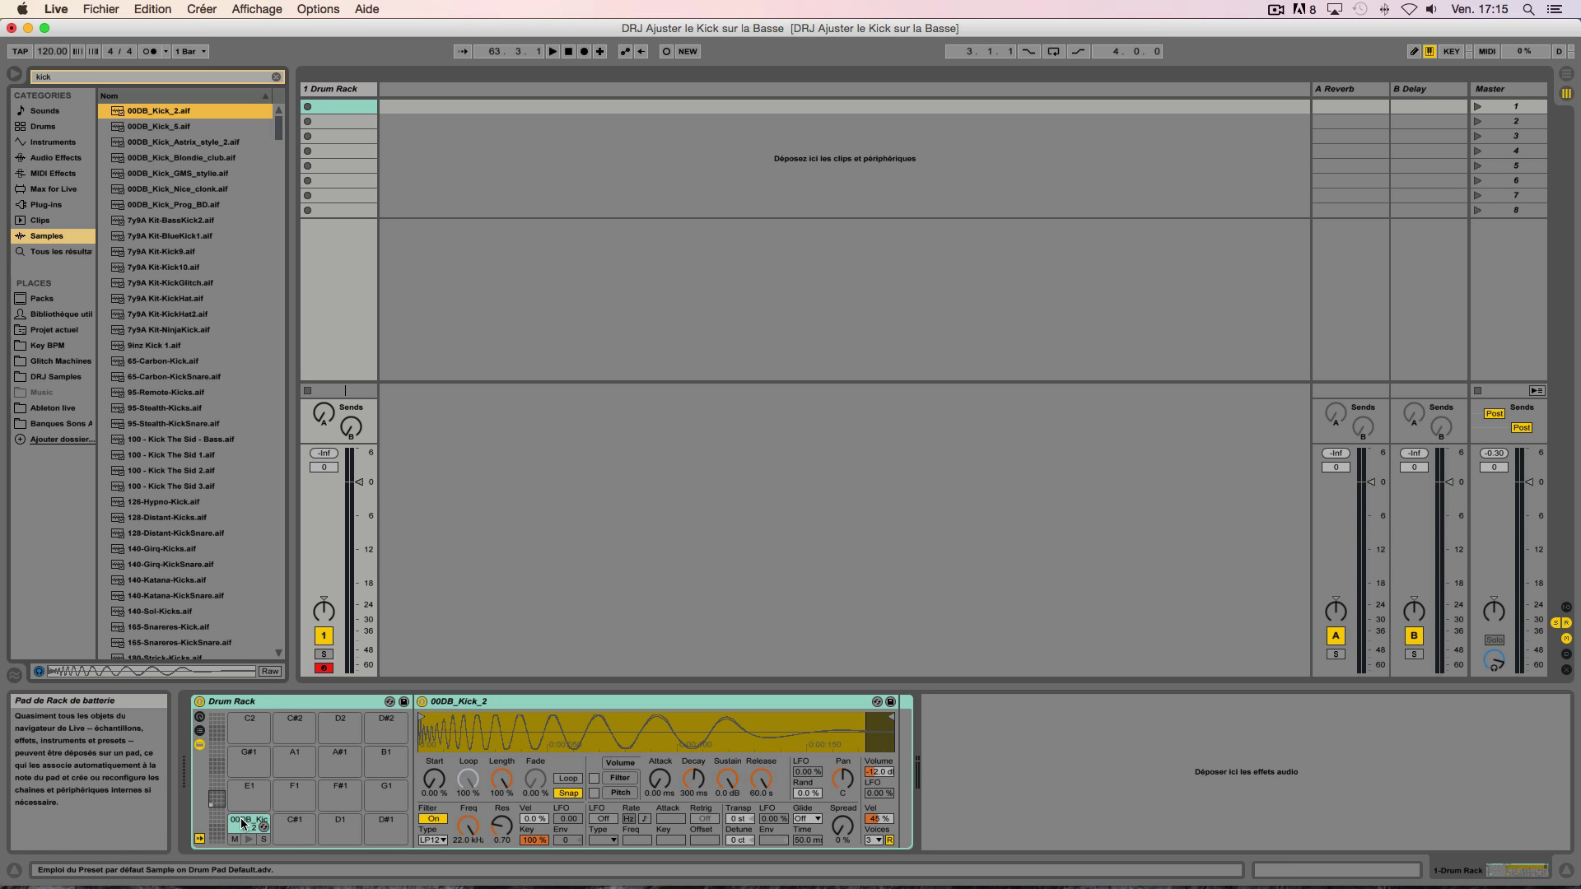
click(248, 840)
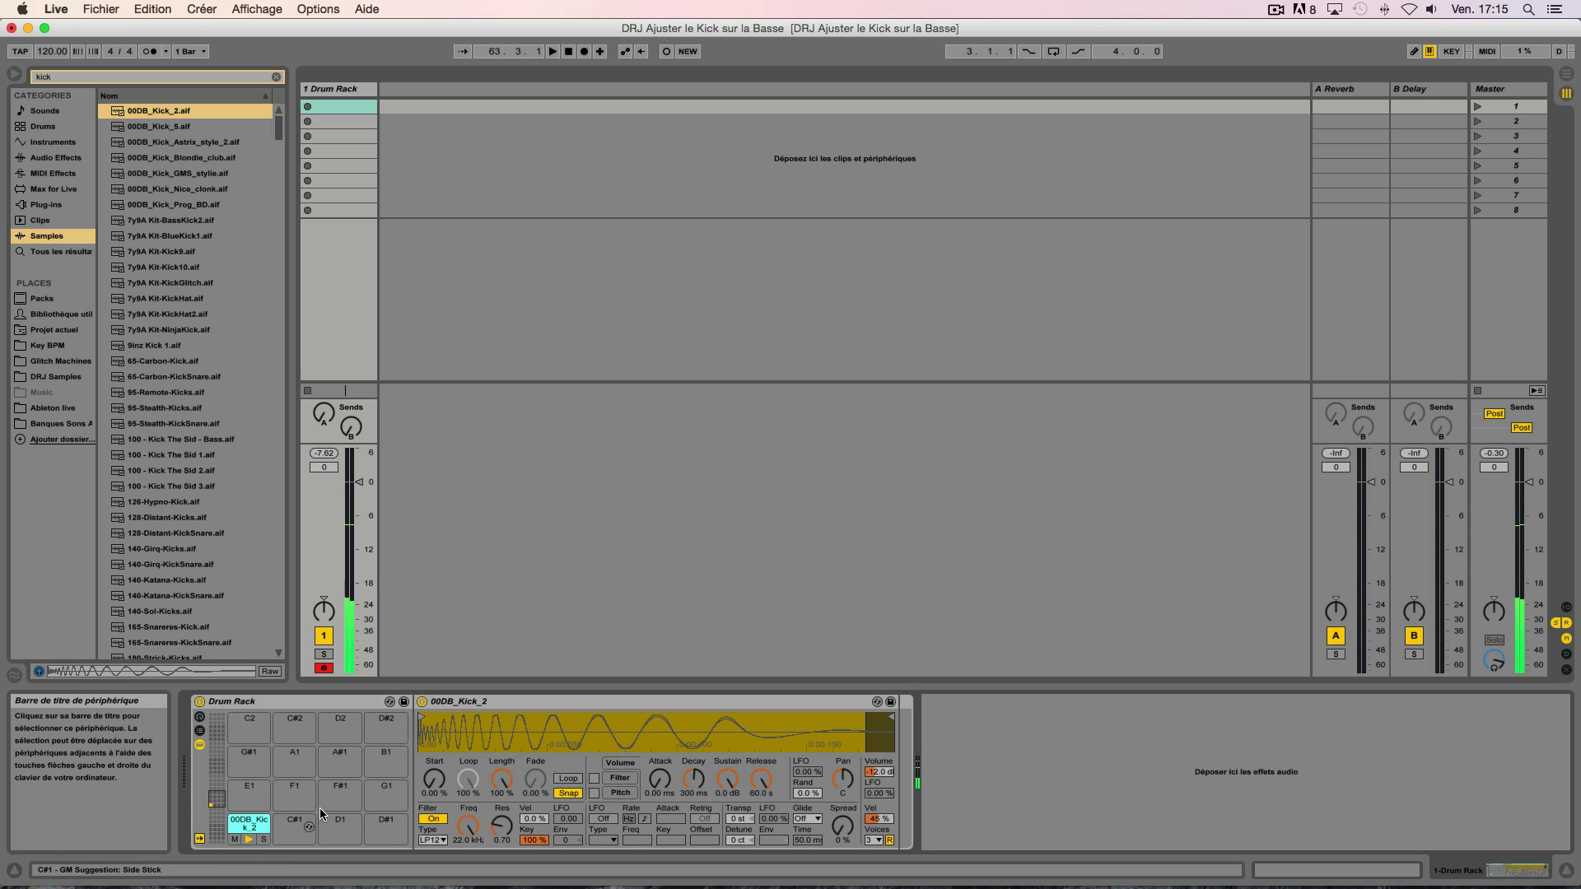
drag(359, 483, 359, 488)
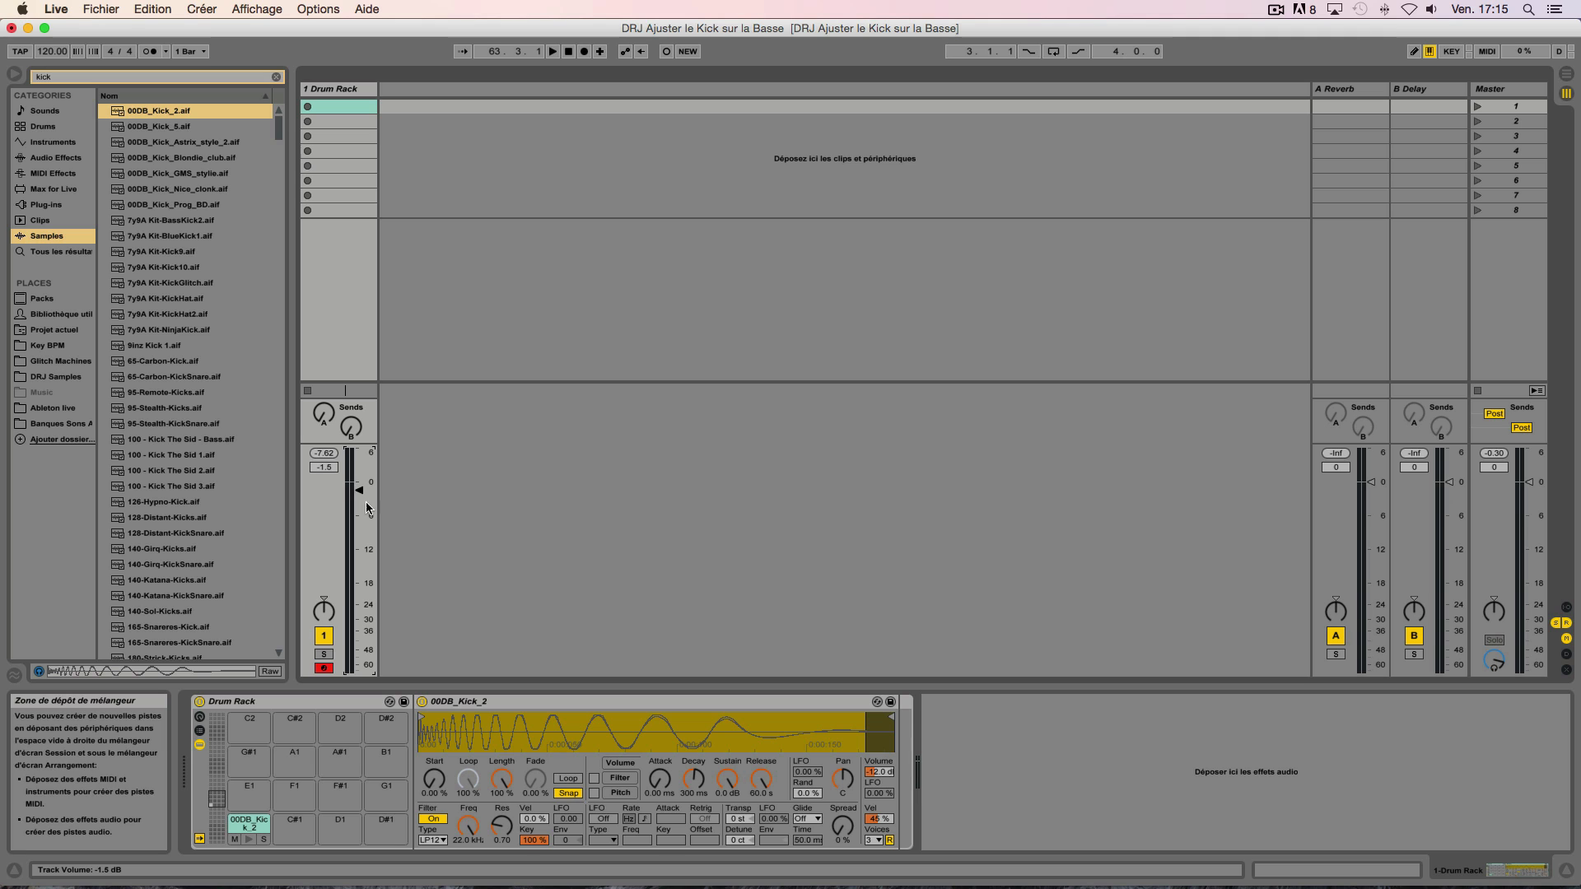
Add a second MIDI track beside the drum track and clear the browser search.
click(409, 92)
key(super+shift+t)
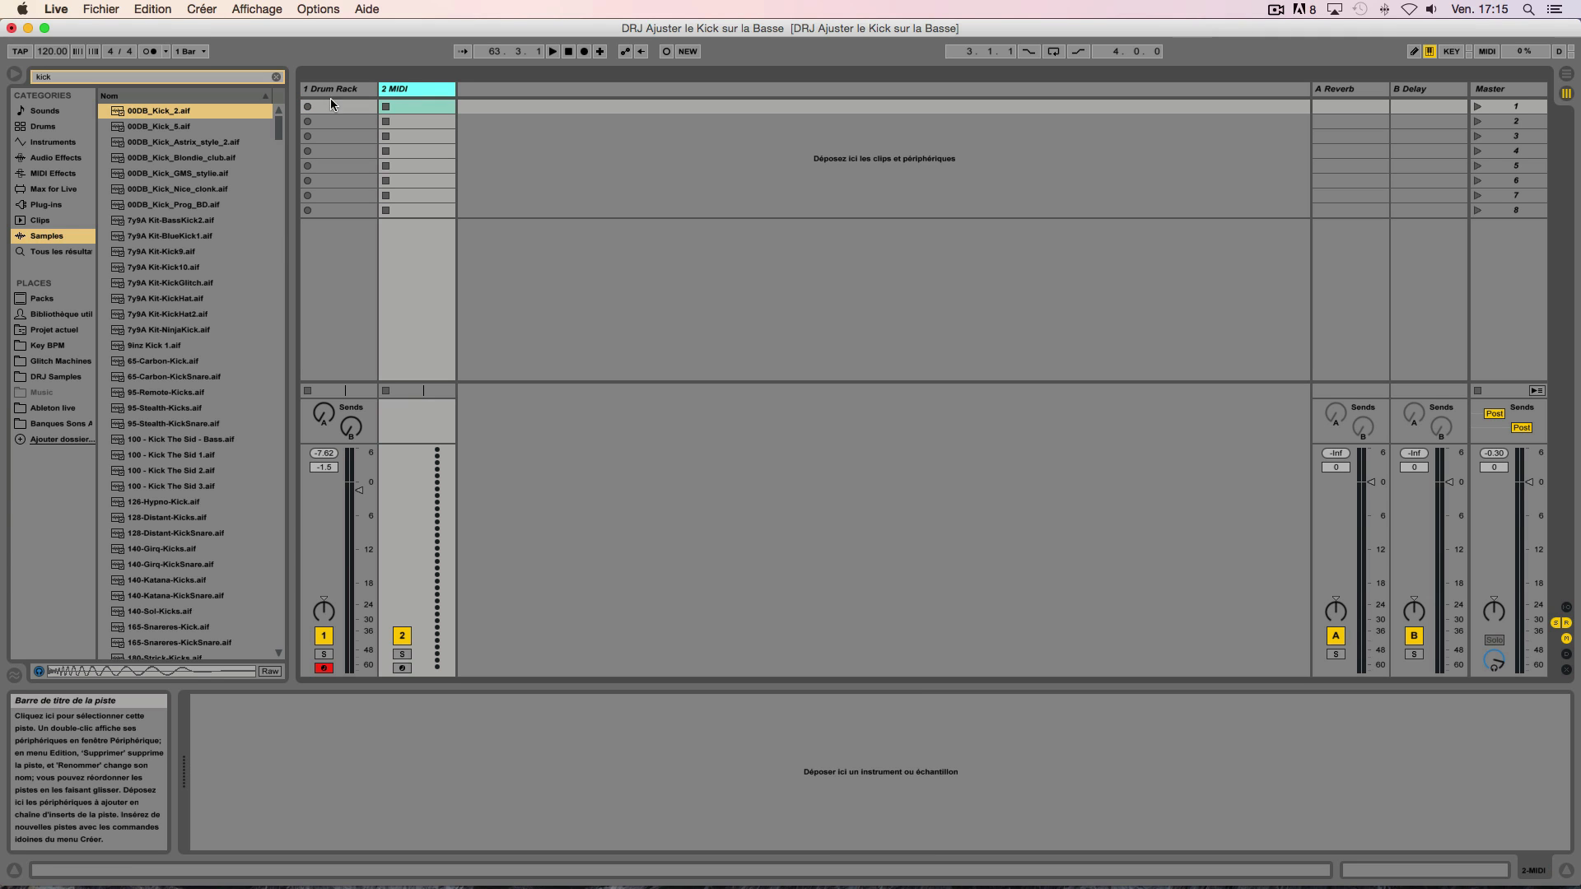
key(super+f)
key(BackSpace)
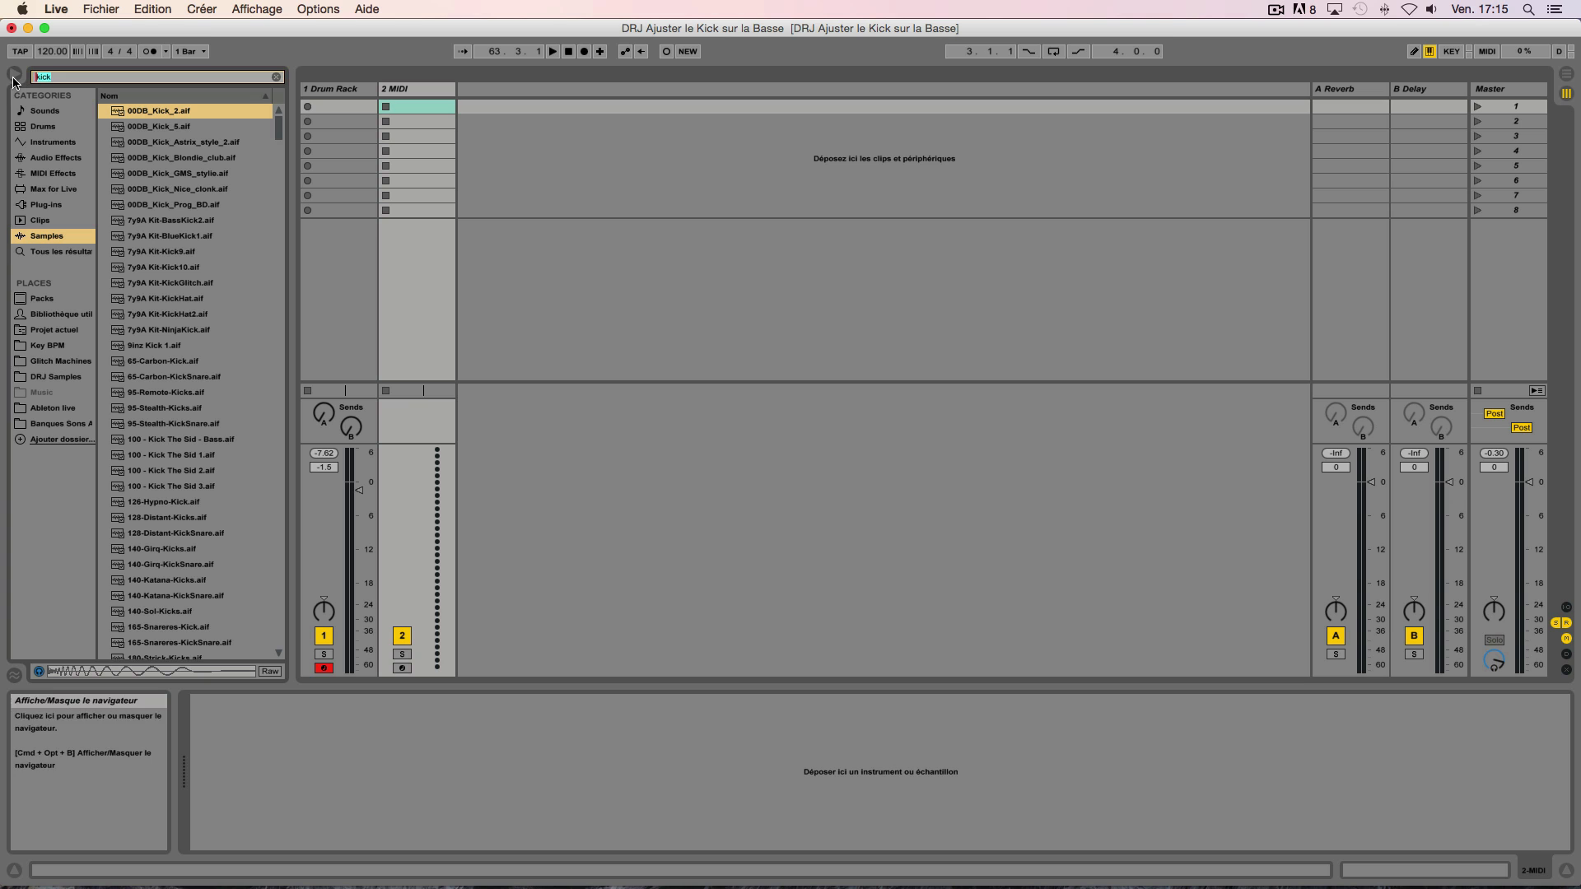
click(53, 141)
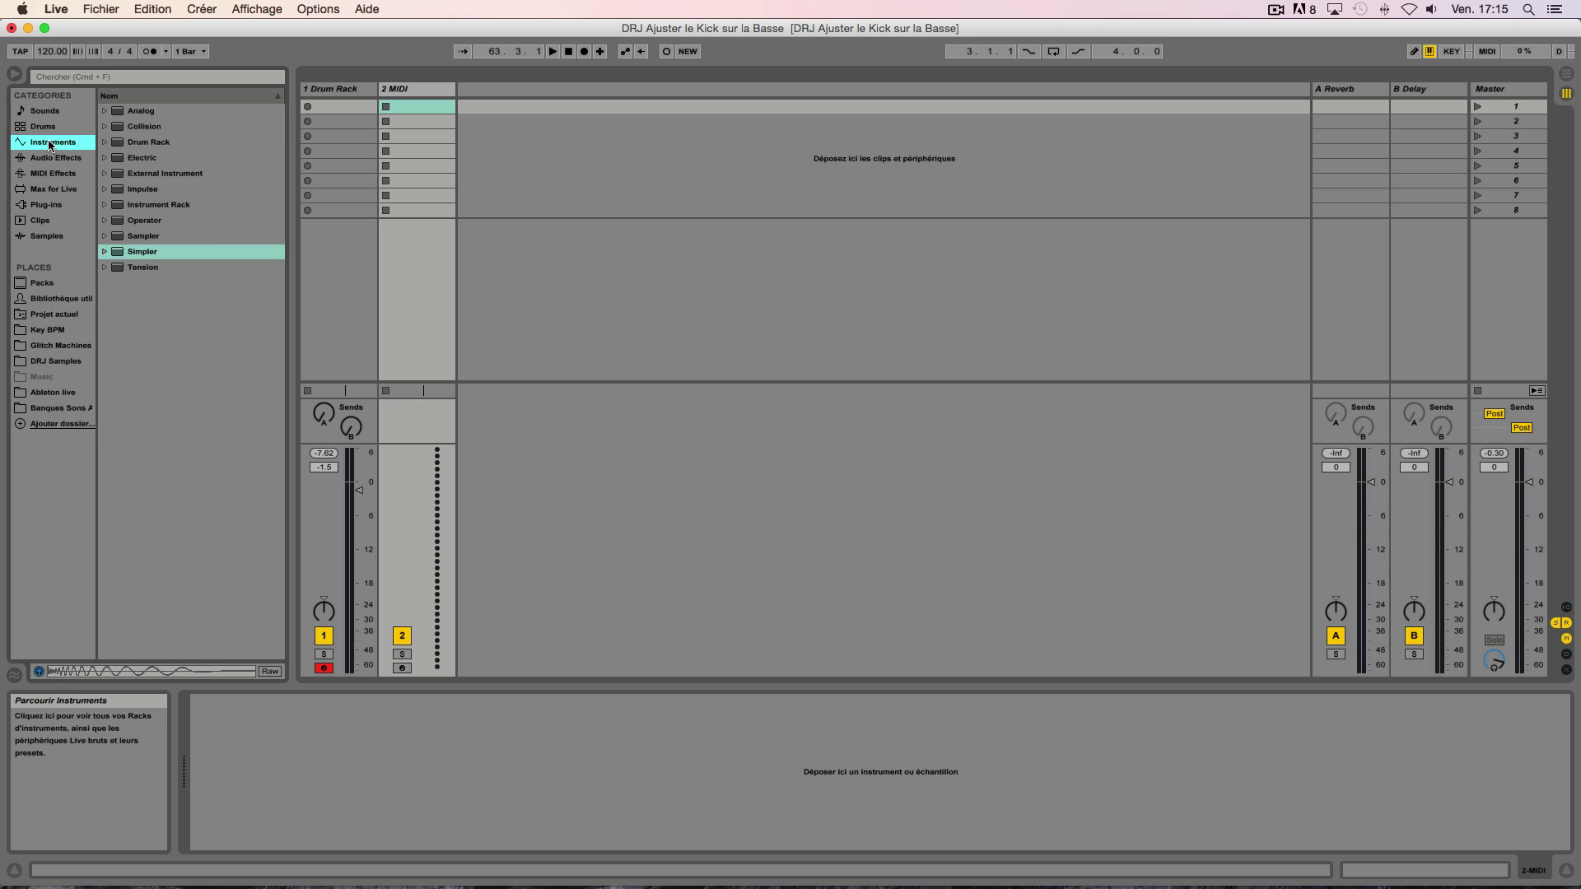
click(58, 115)
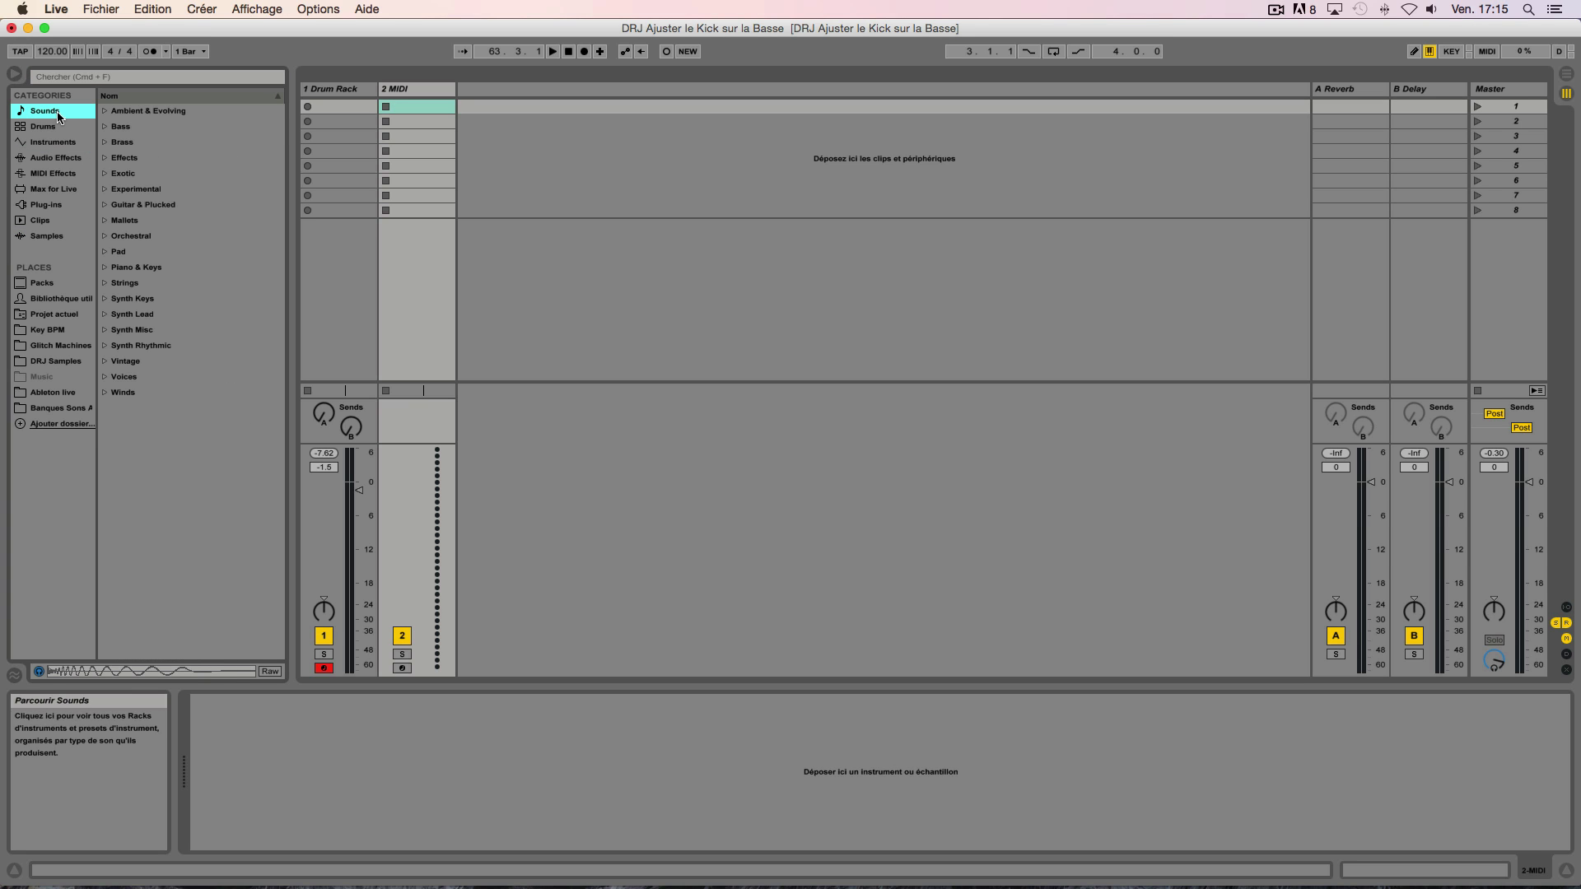
click(105, 127)
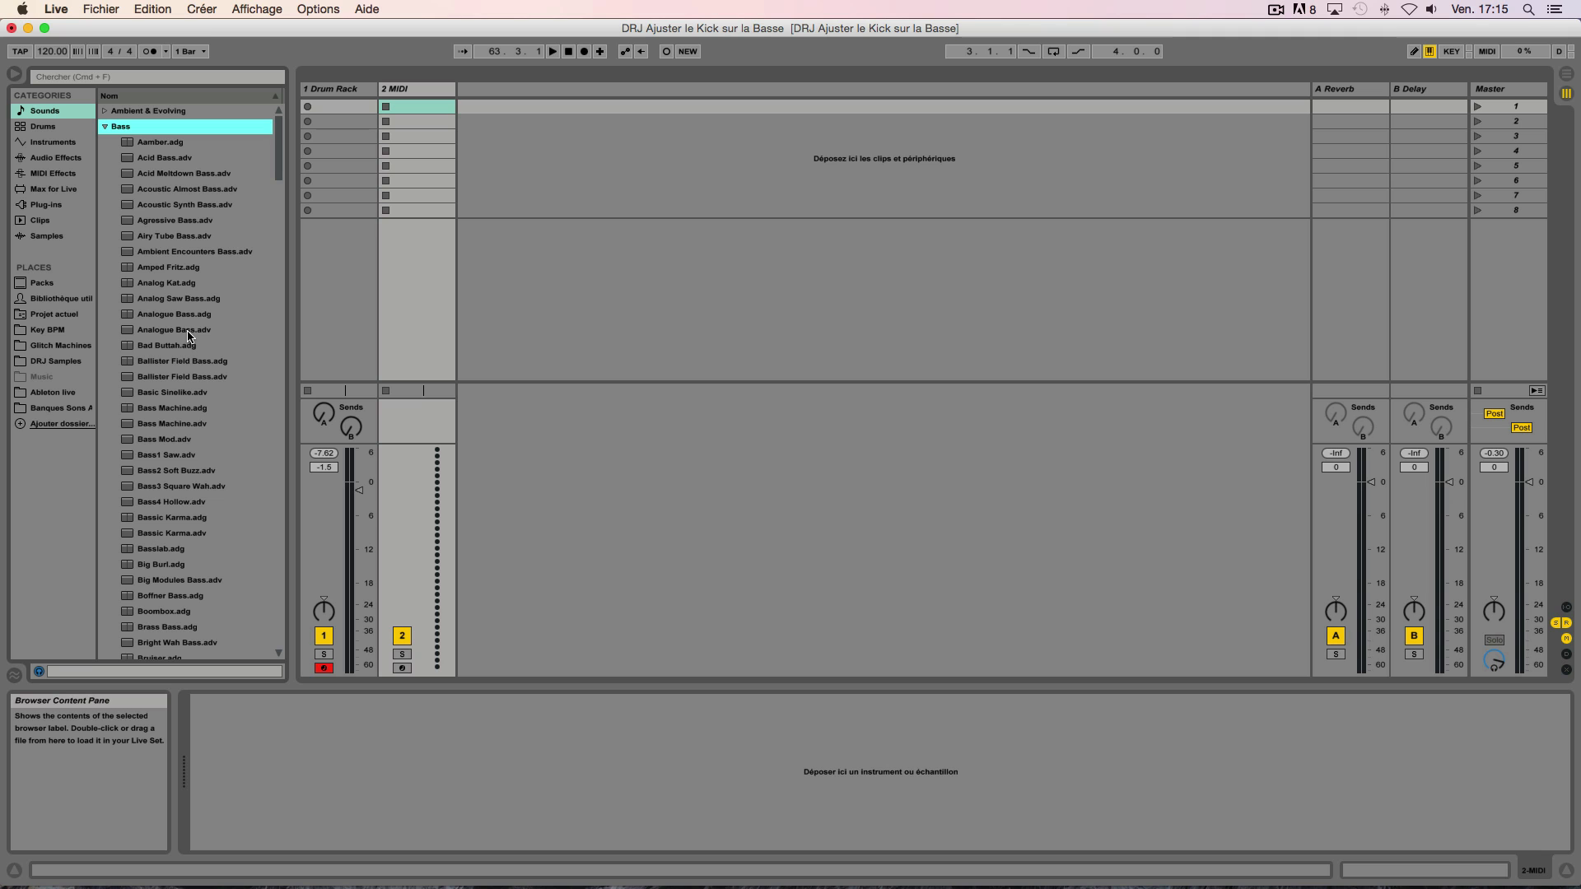
click(55, 112)
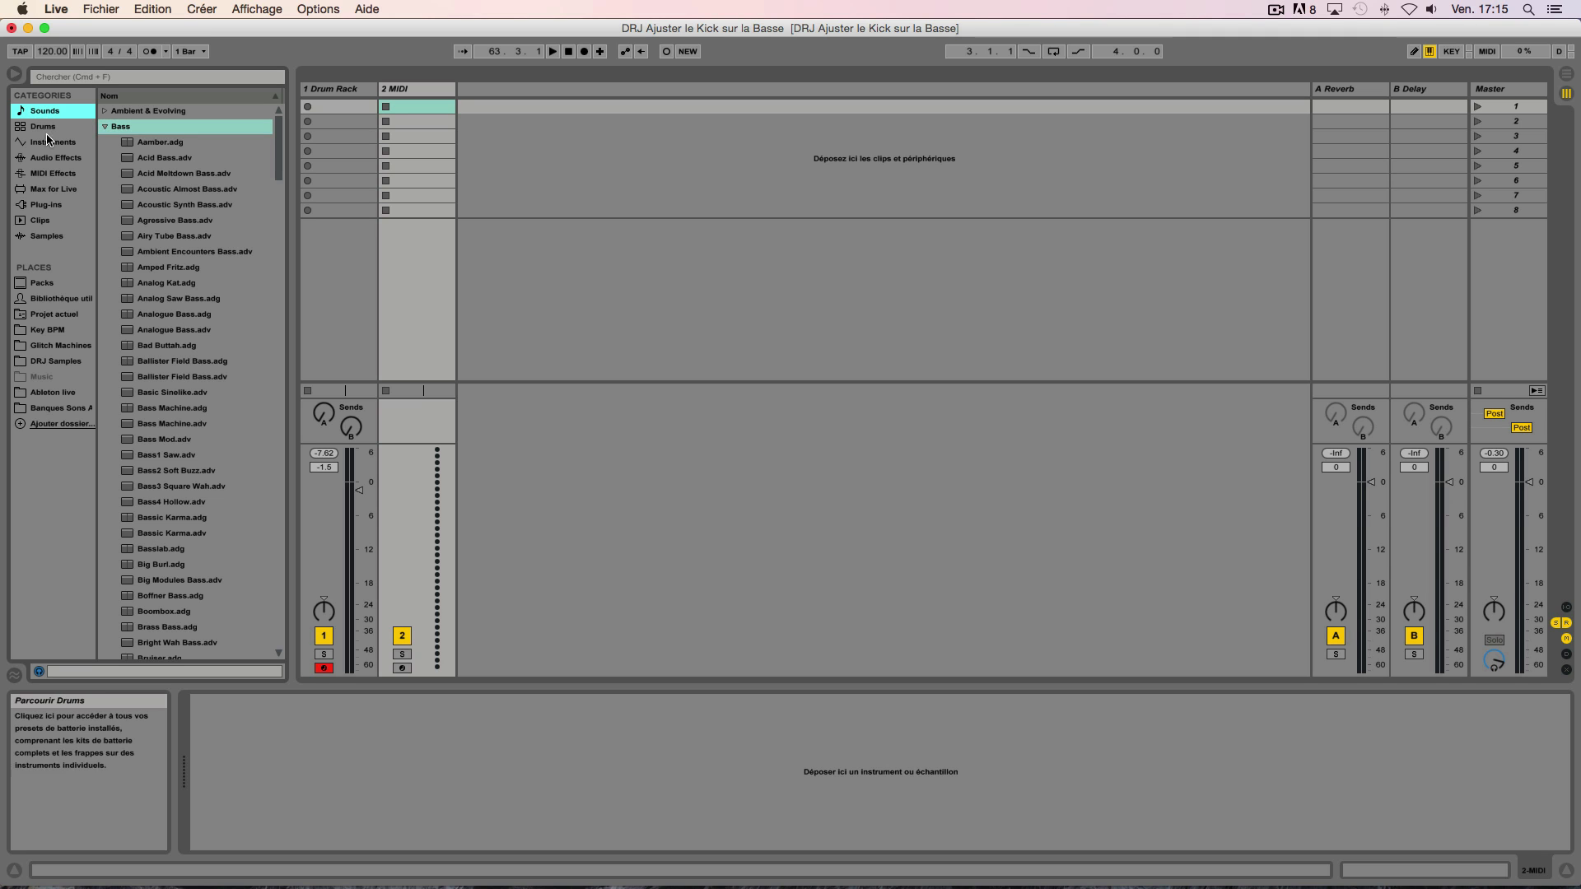
Load the Analog bass preset Electro Ceramic Bass.adg onto the second track and set that track's volume to -6 dB.
click(60, 144)
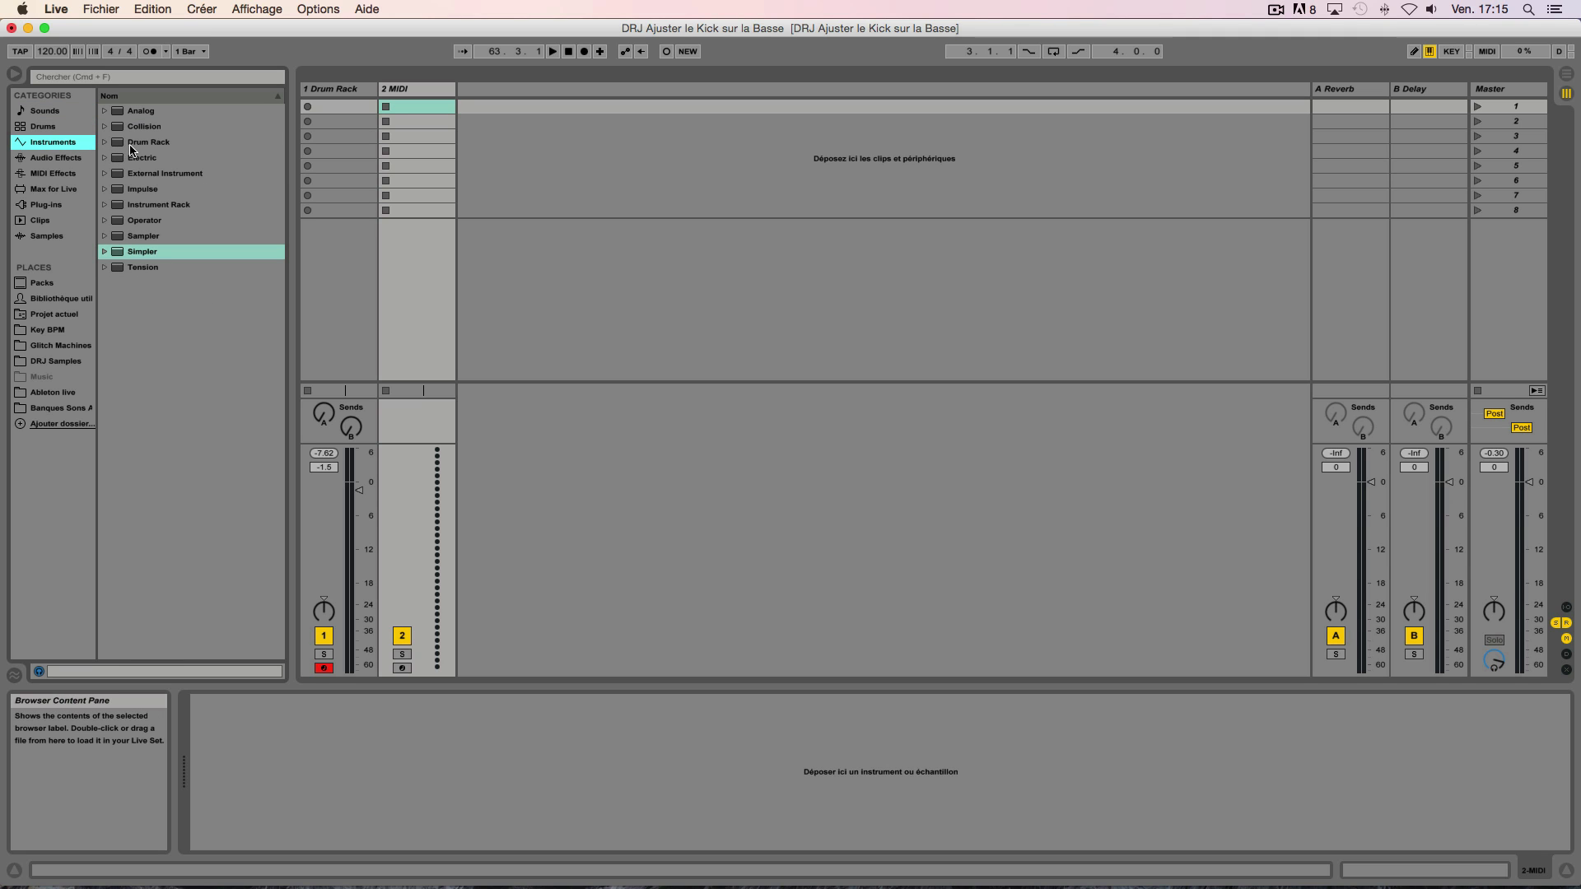
click(105, 111)
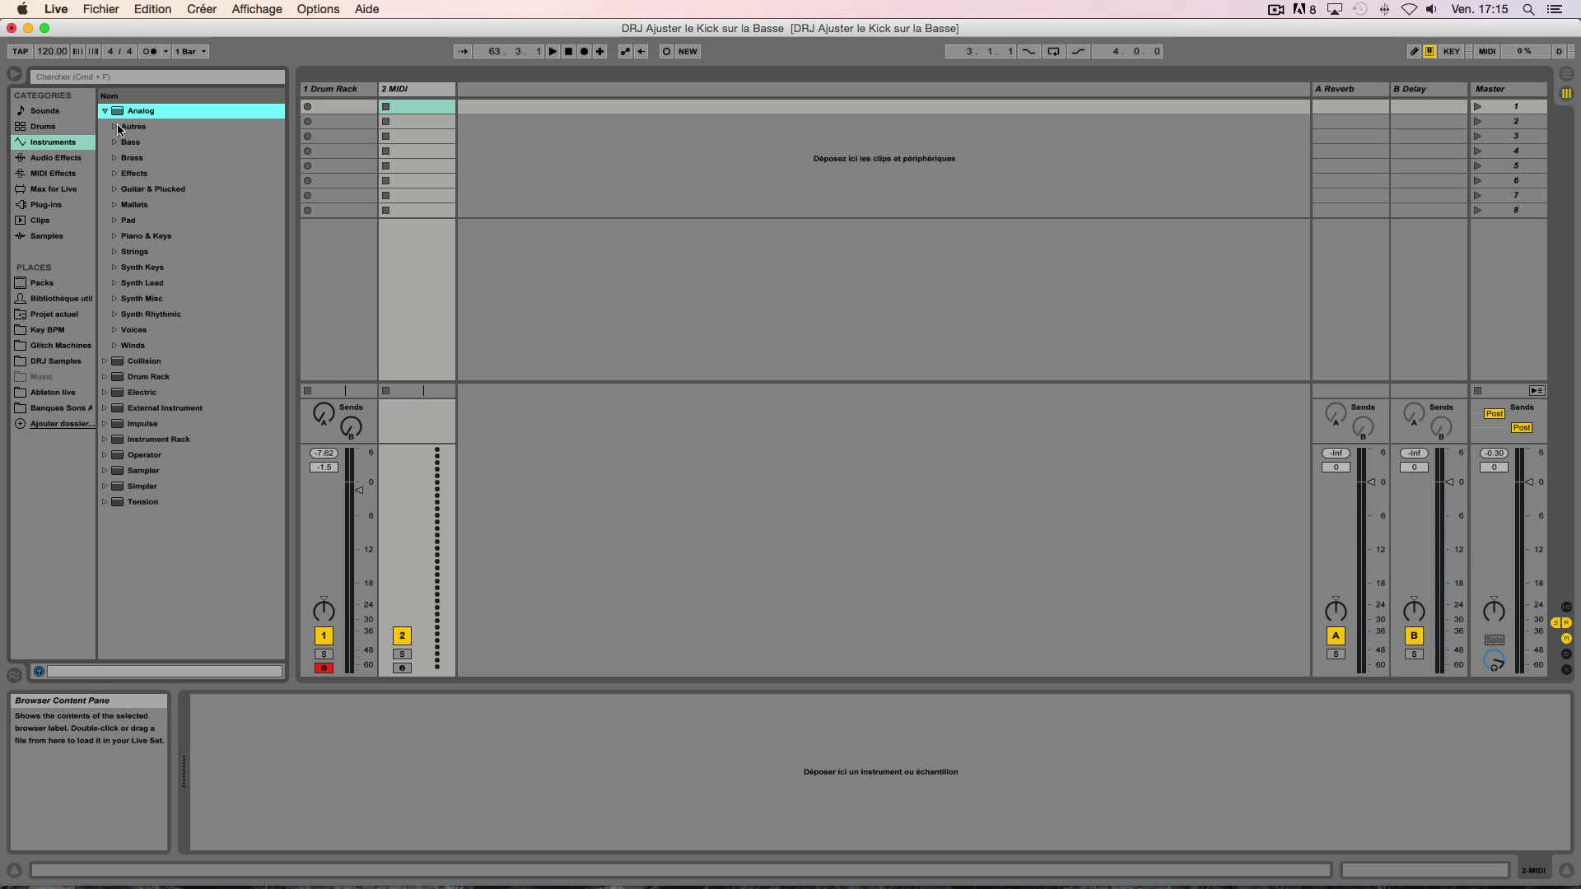
click(115, 143)
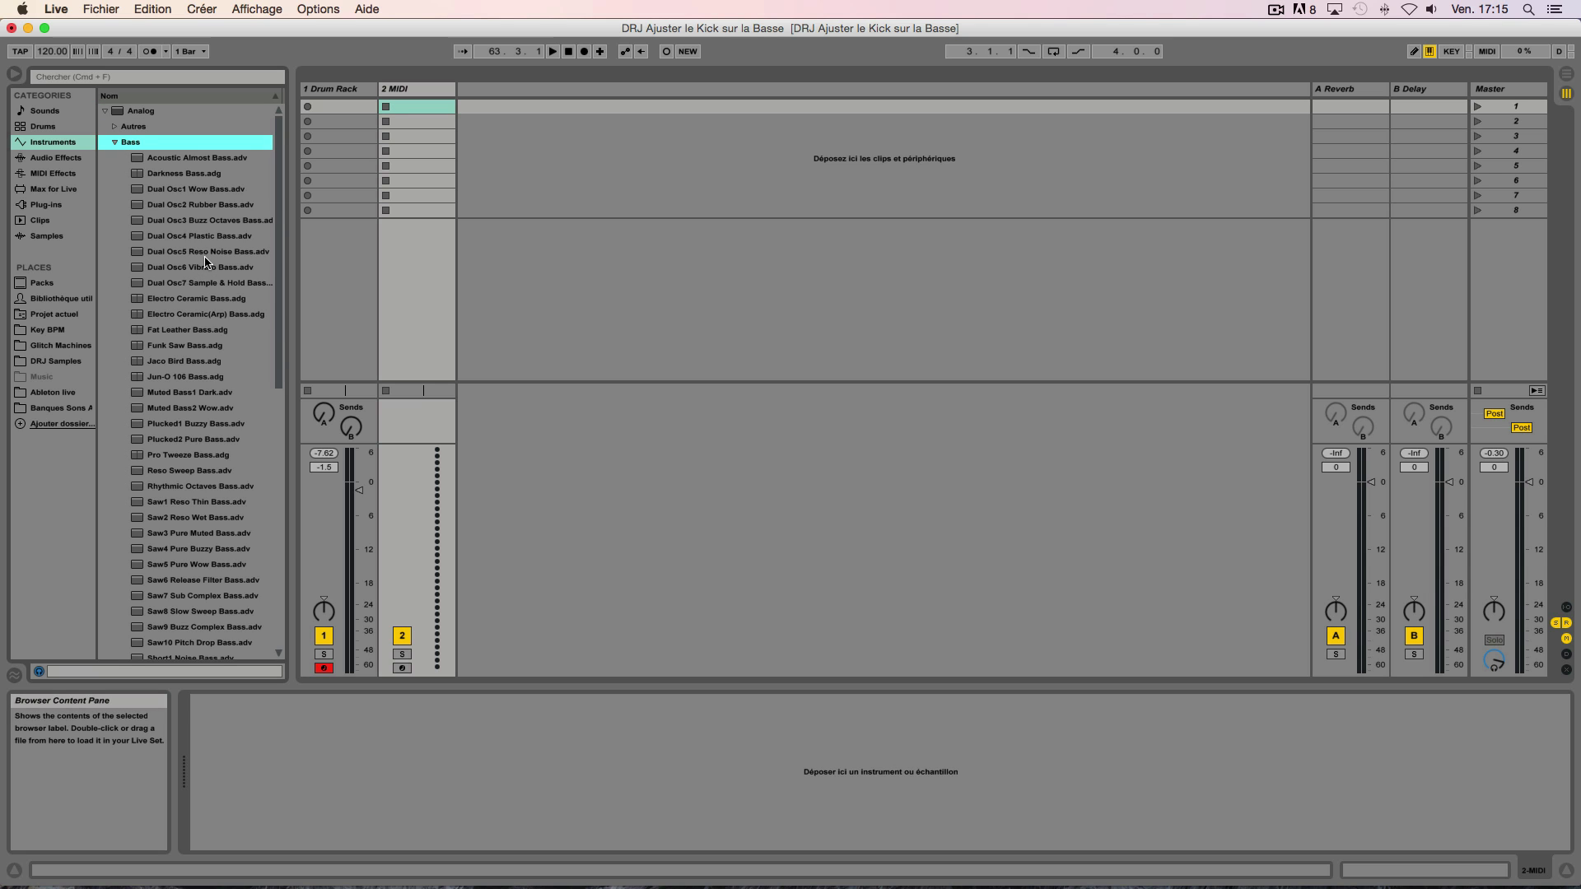
drag(185, 305, 413, 102)
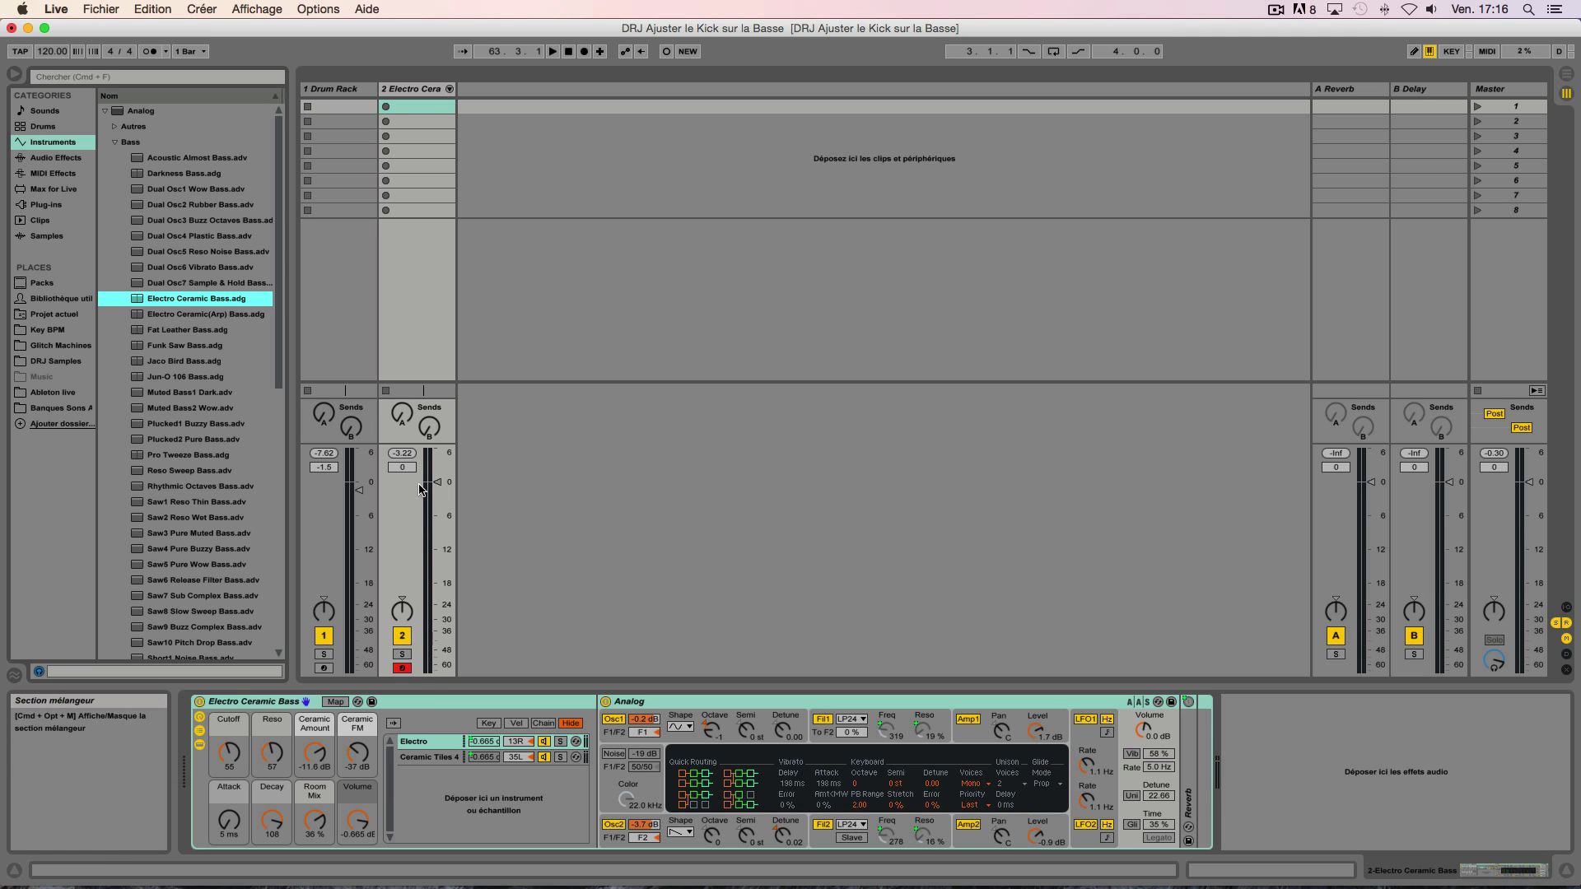
drag(438, 482, 437, 528)
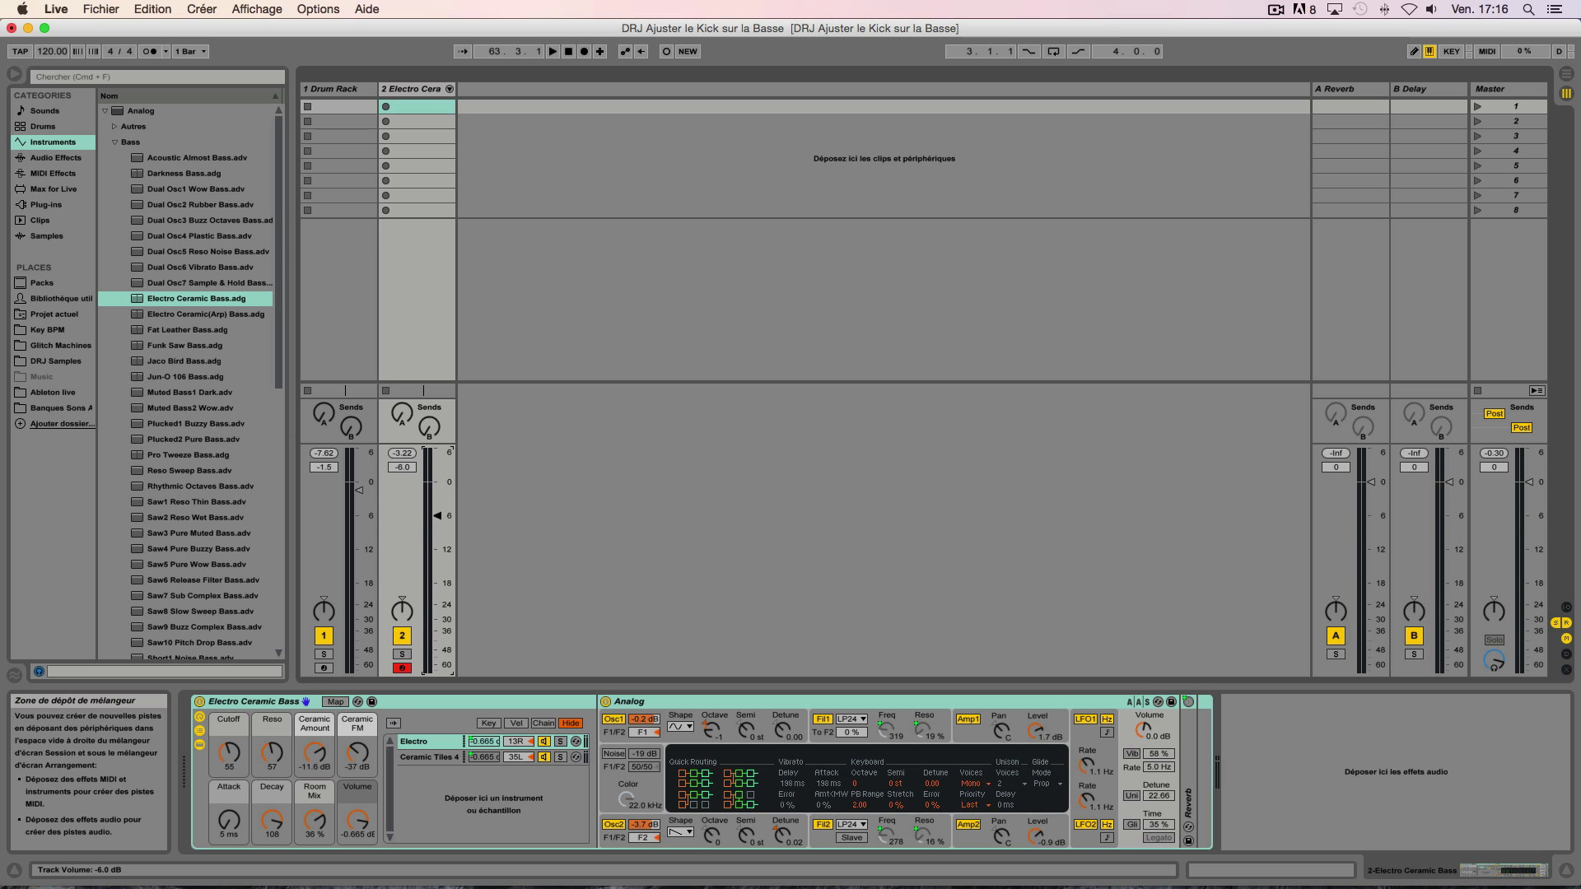
Create a clip in the drum track's first slot with a 1/16 kick note on each of the four beats and play it back.
double_click(353, 106)
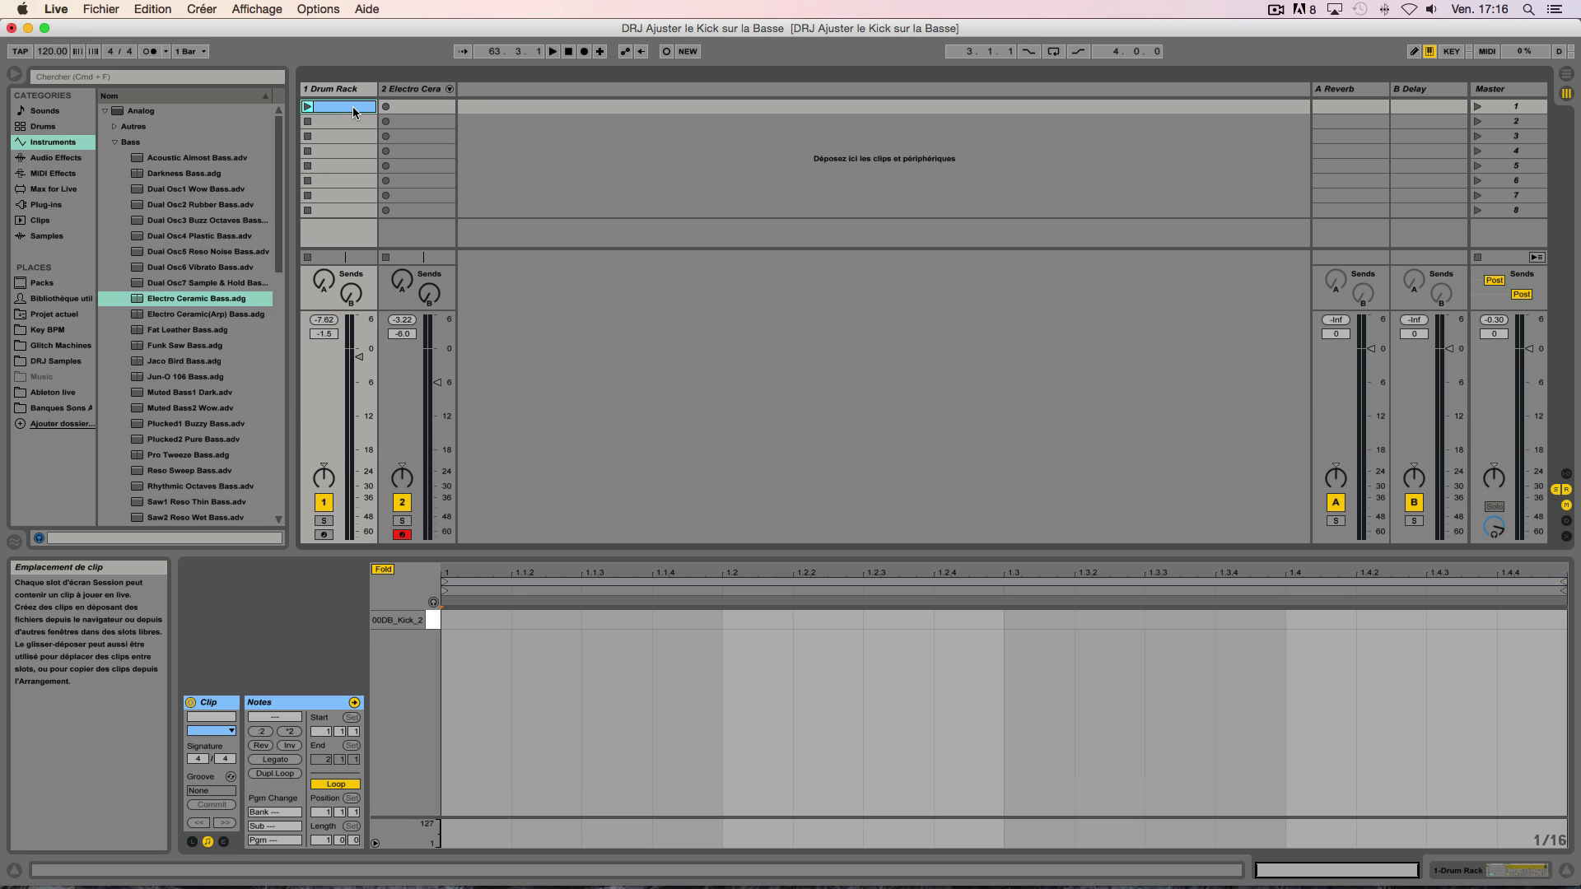
double_click(473, 623)
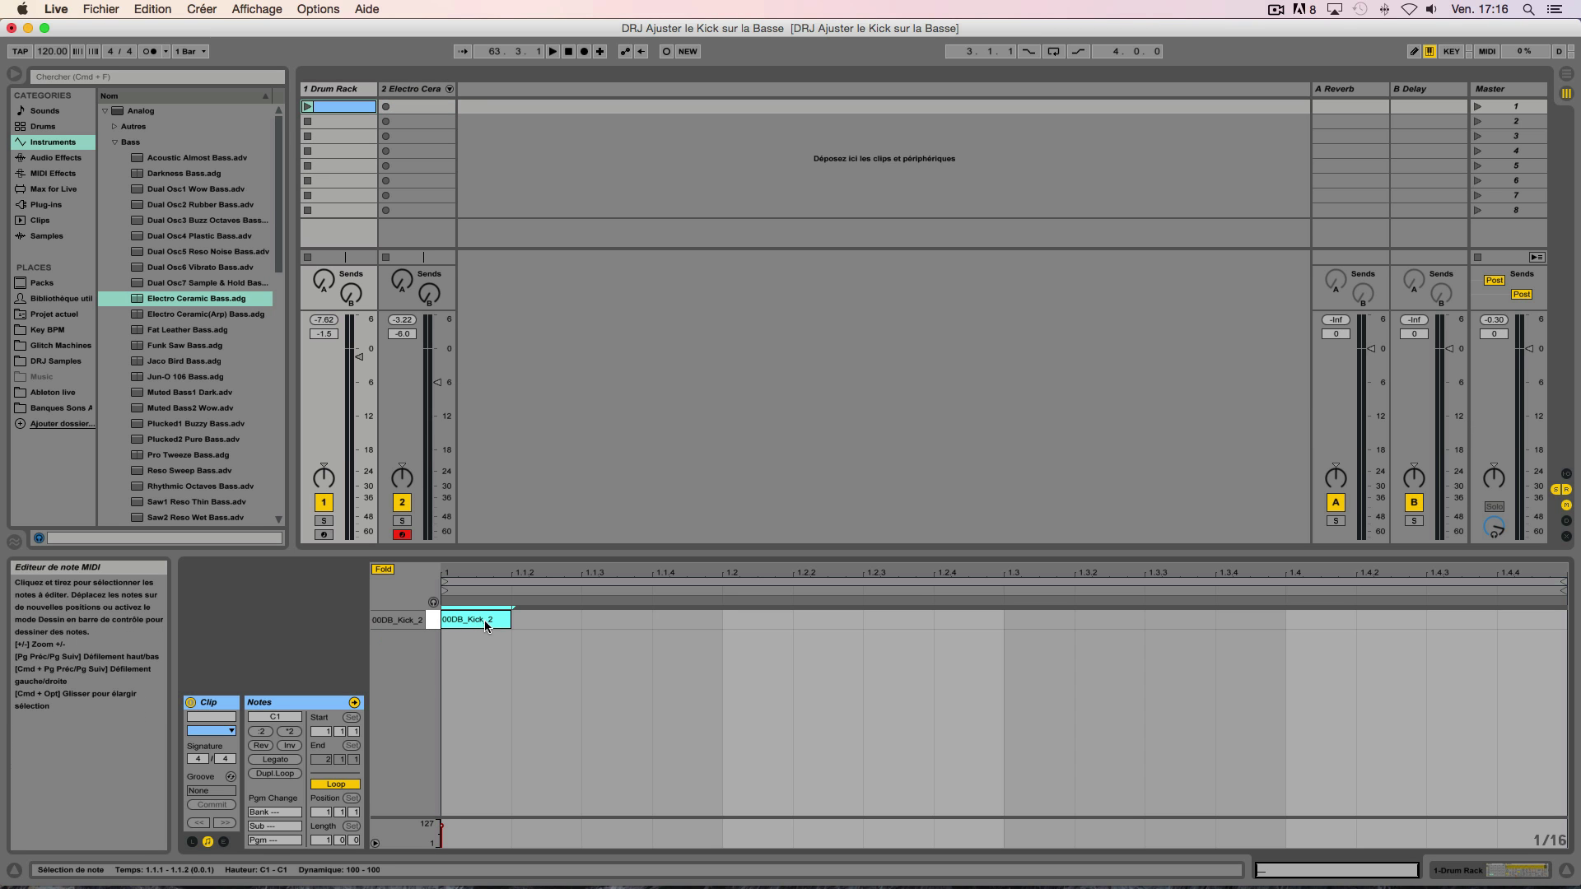
drag(706, 625, 466, 637)
key(super+d)
key(super+d)
key(super+d)
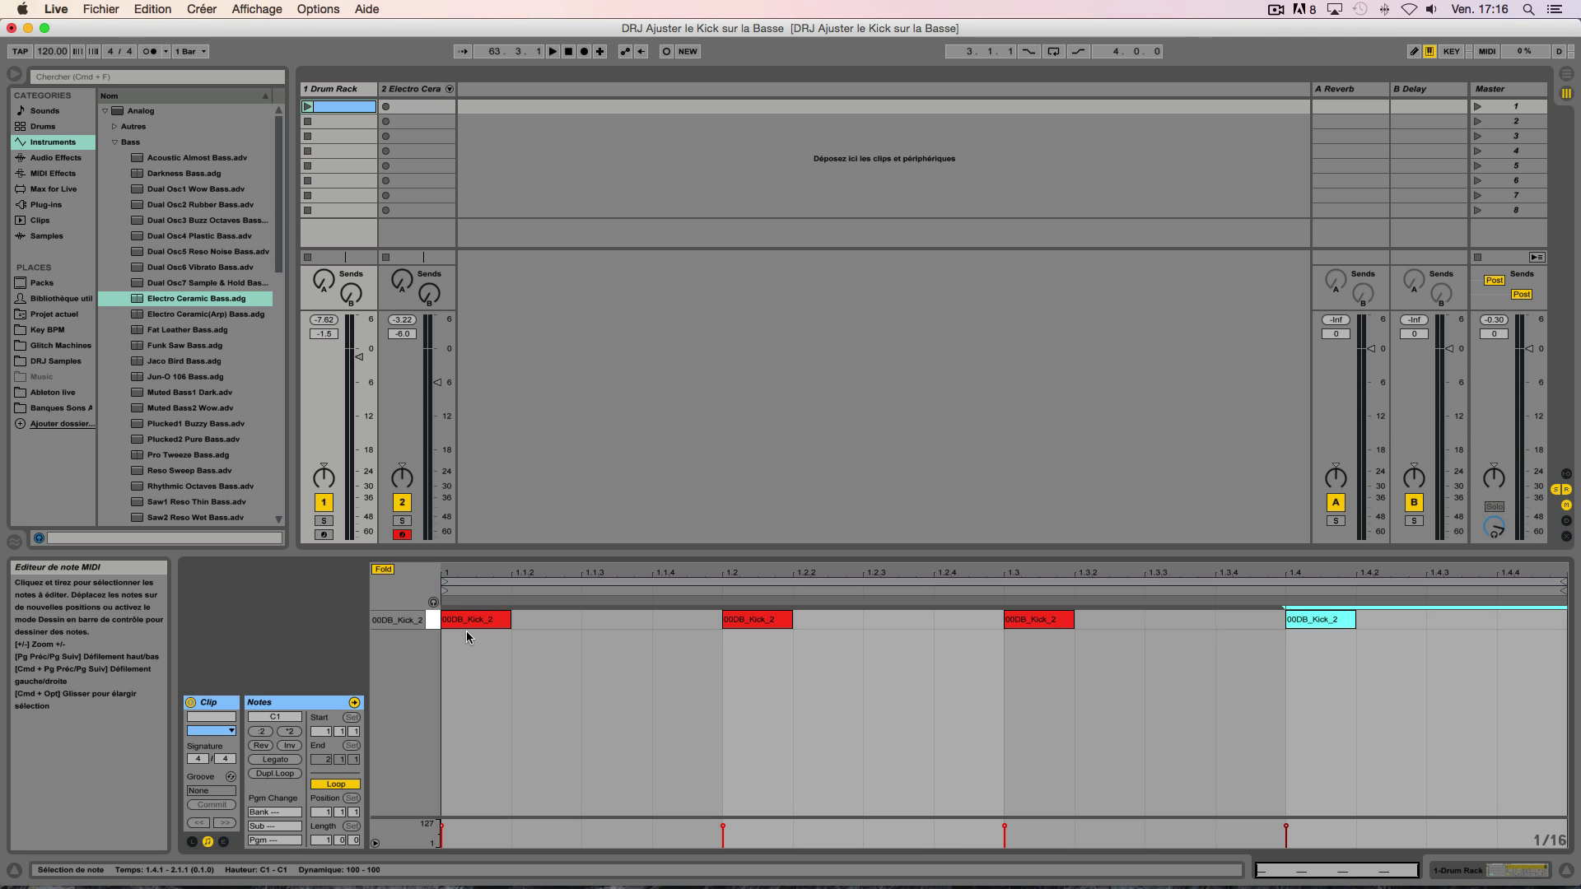
click(308, 107)
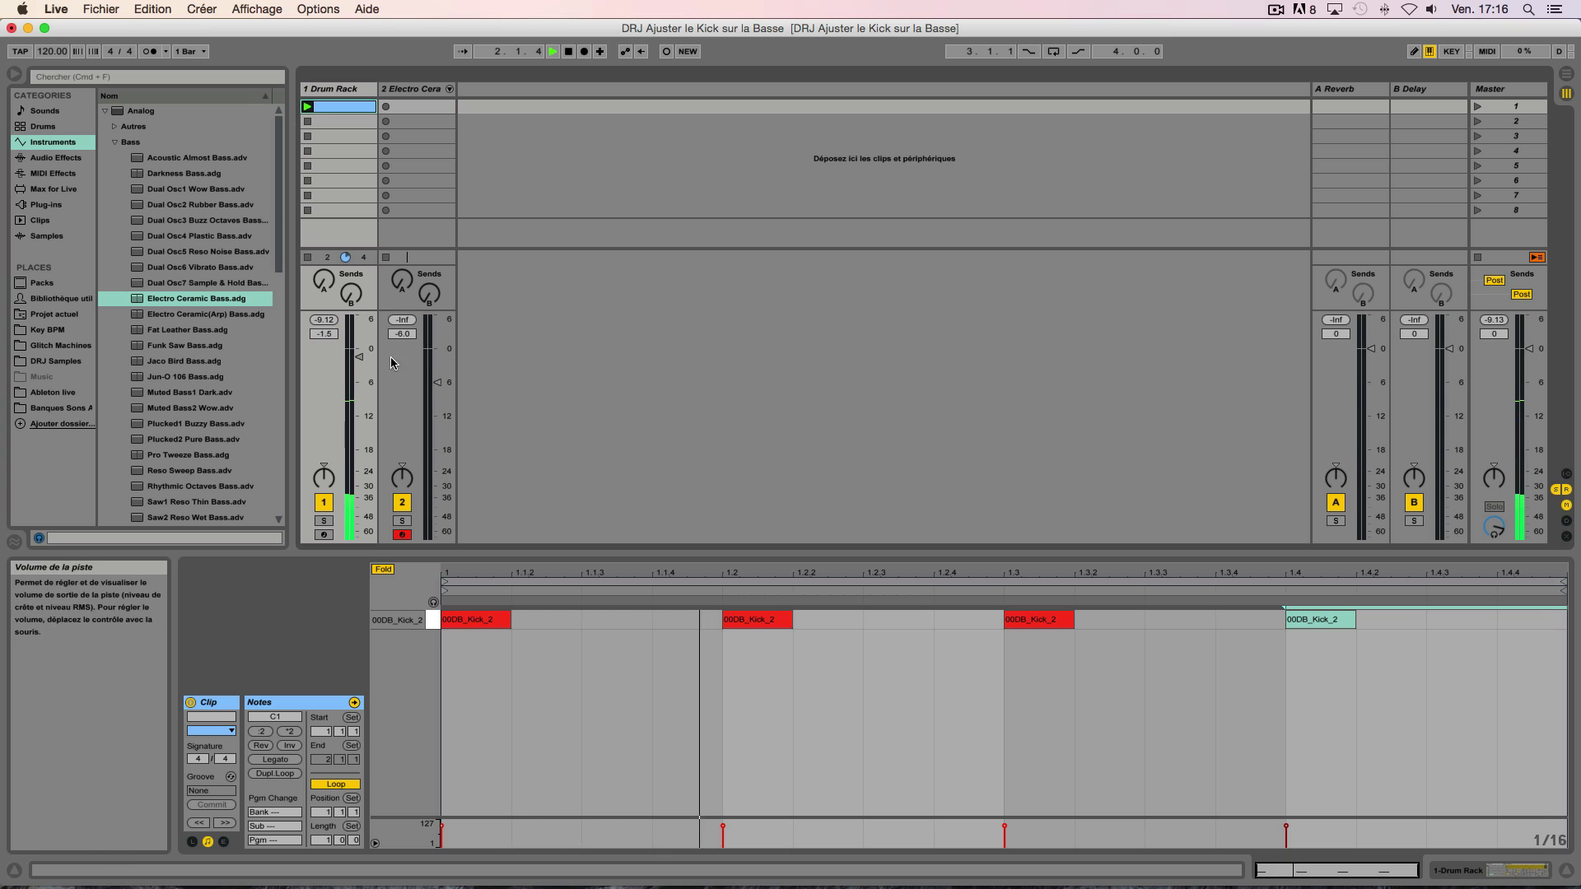
key(space)
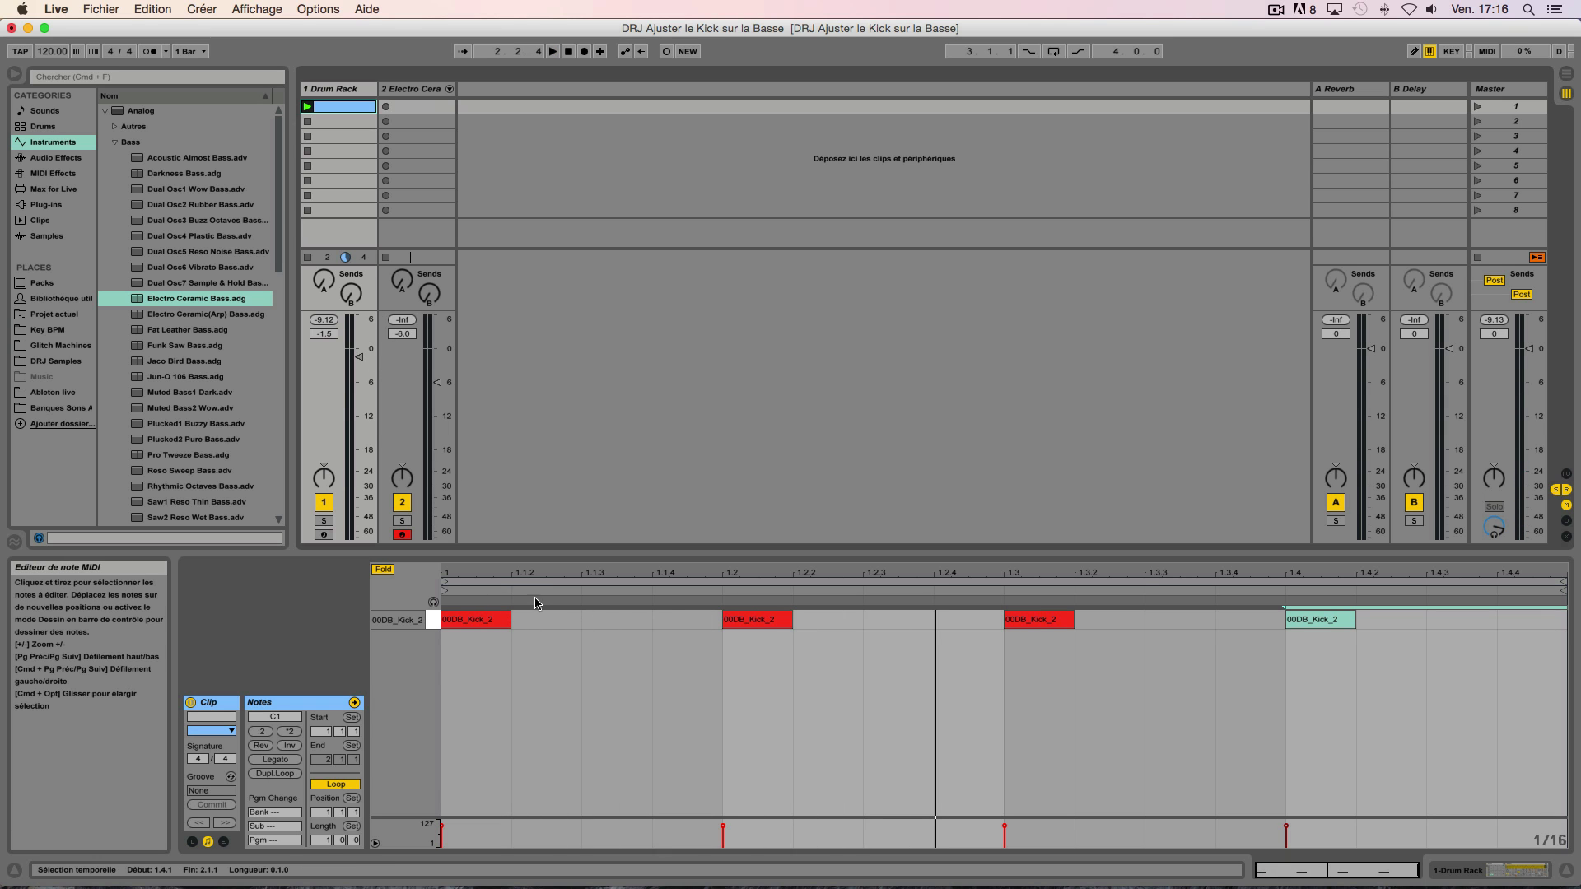
Create a clip in the bass track's first slot and add 1/16 D2 notes at 1.1.1 and 1.1.3.
click(424, 111)
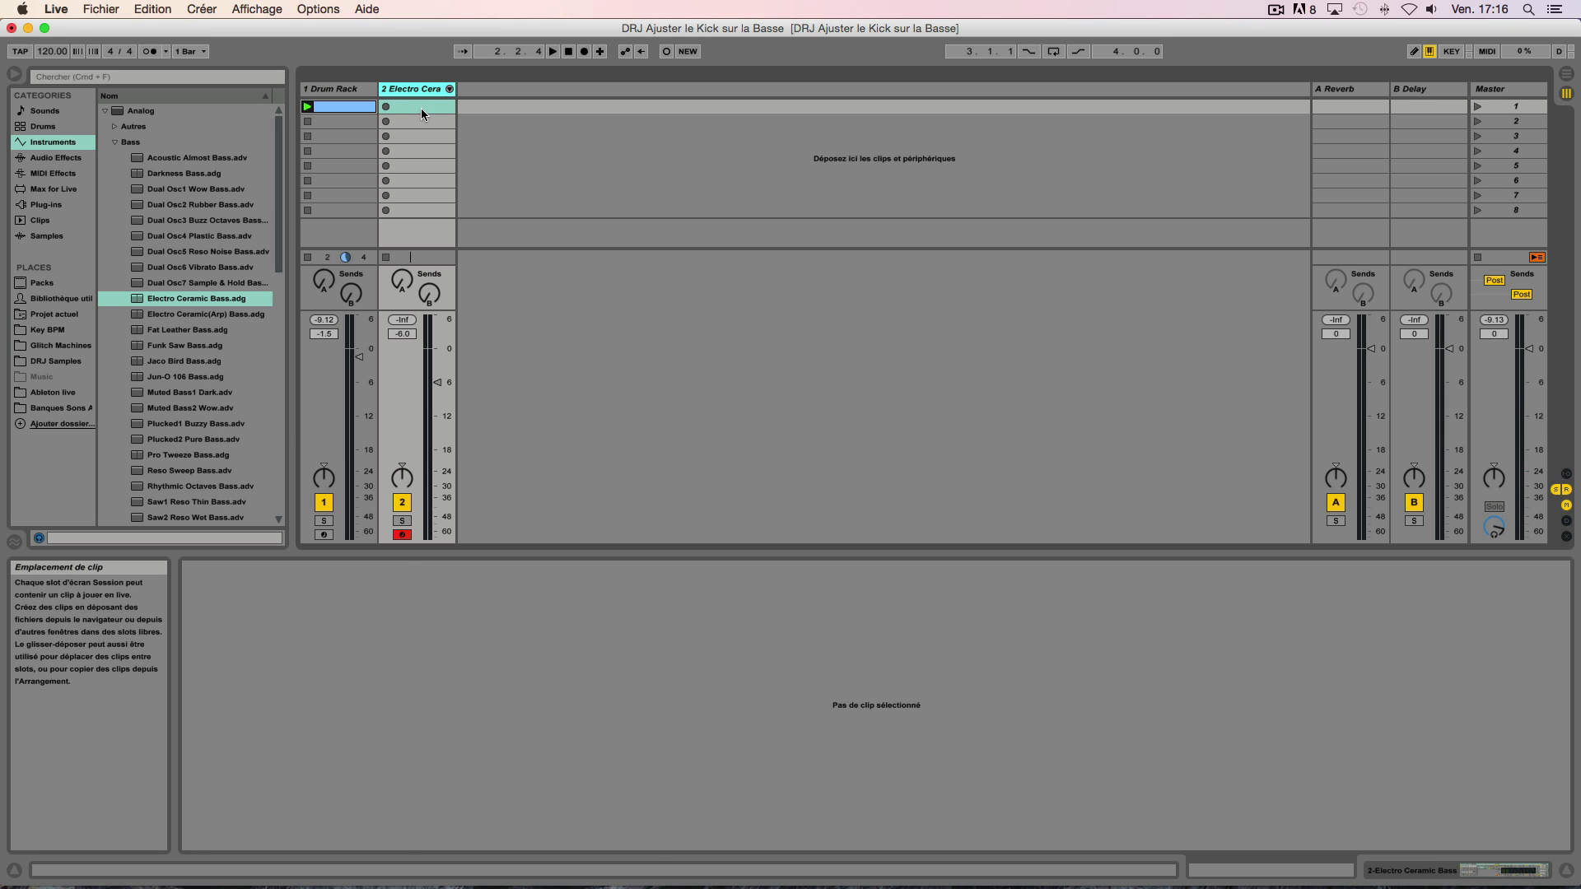
double_click(422, 107)
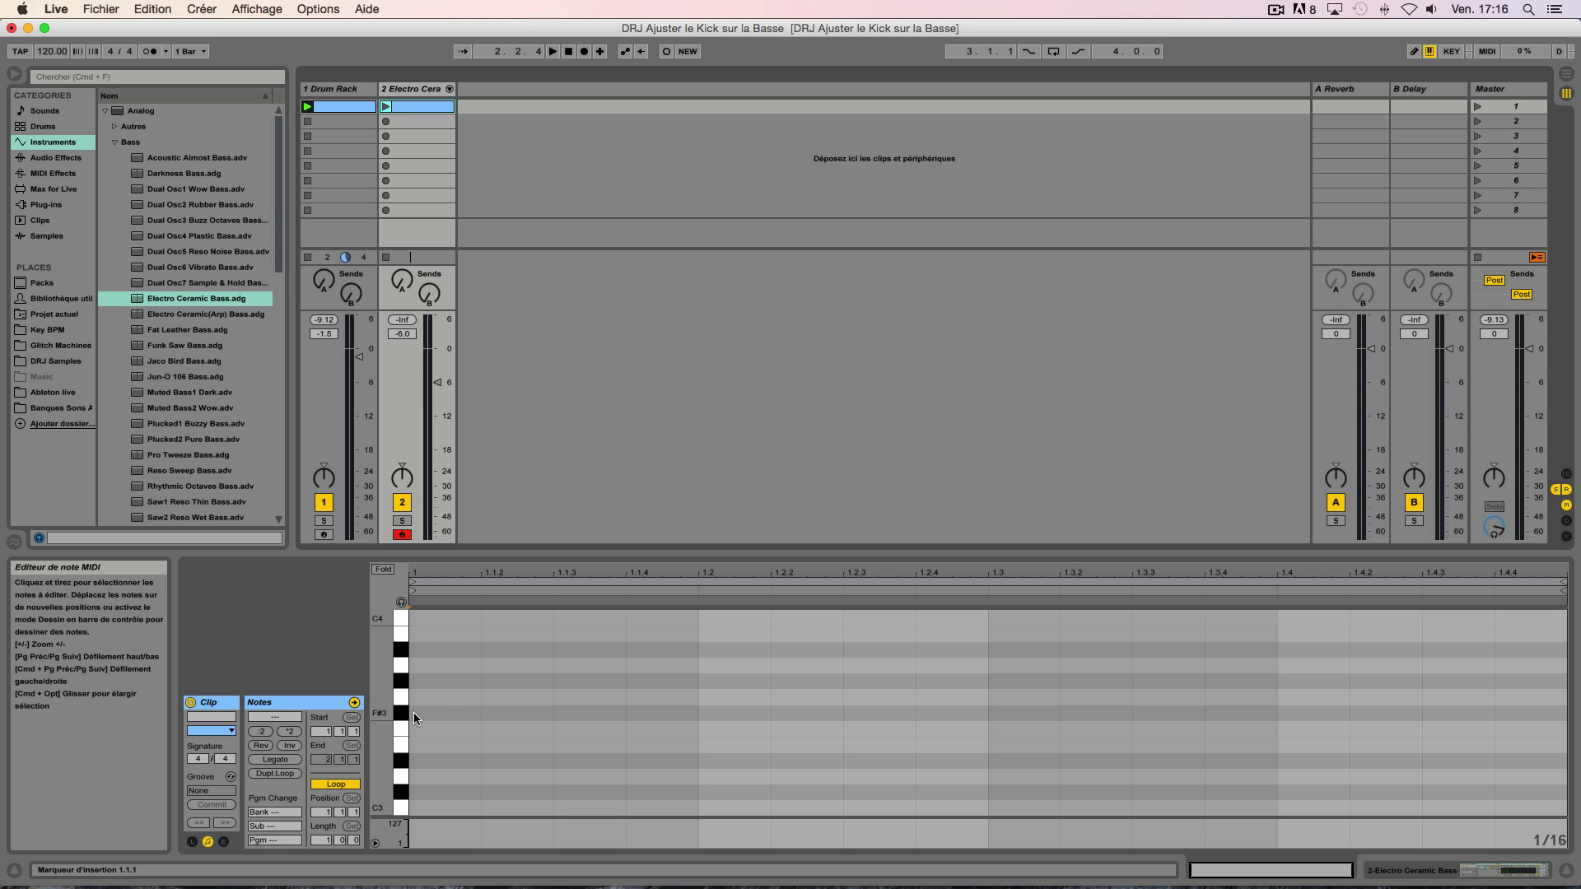
click(401, 603)
scroll(397, 671, down, 3)
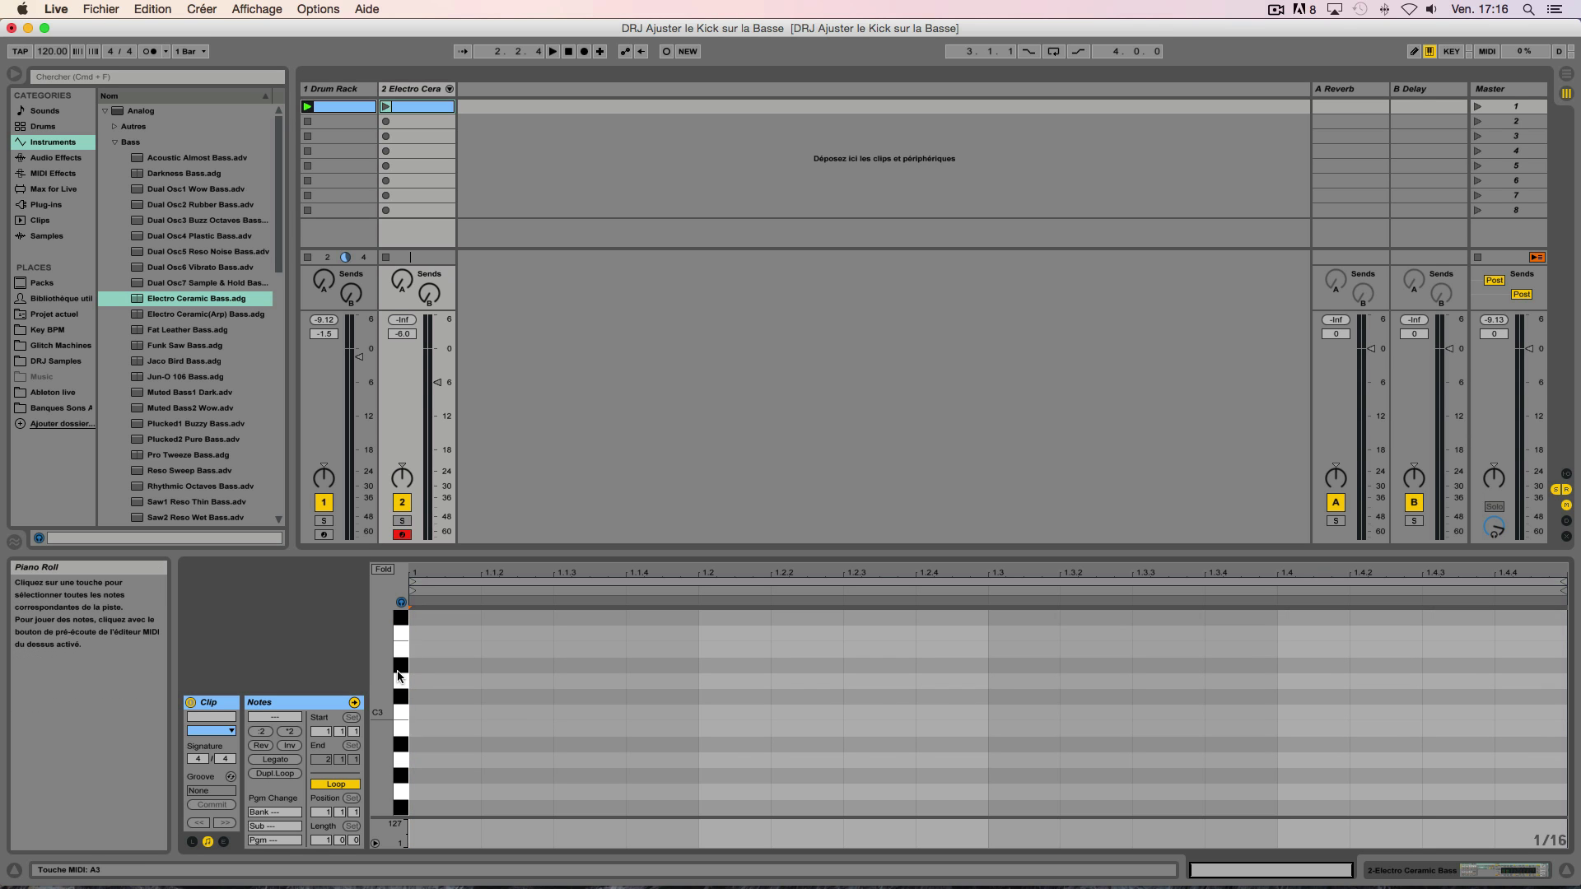
scroll(398, 676, down, 5)
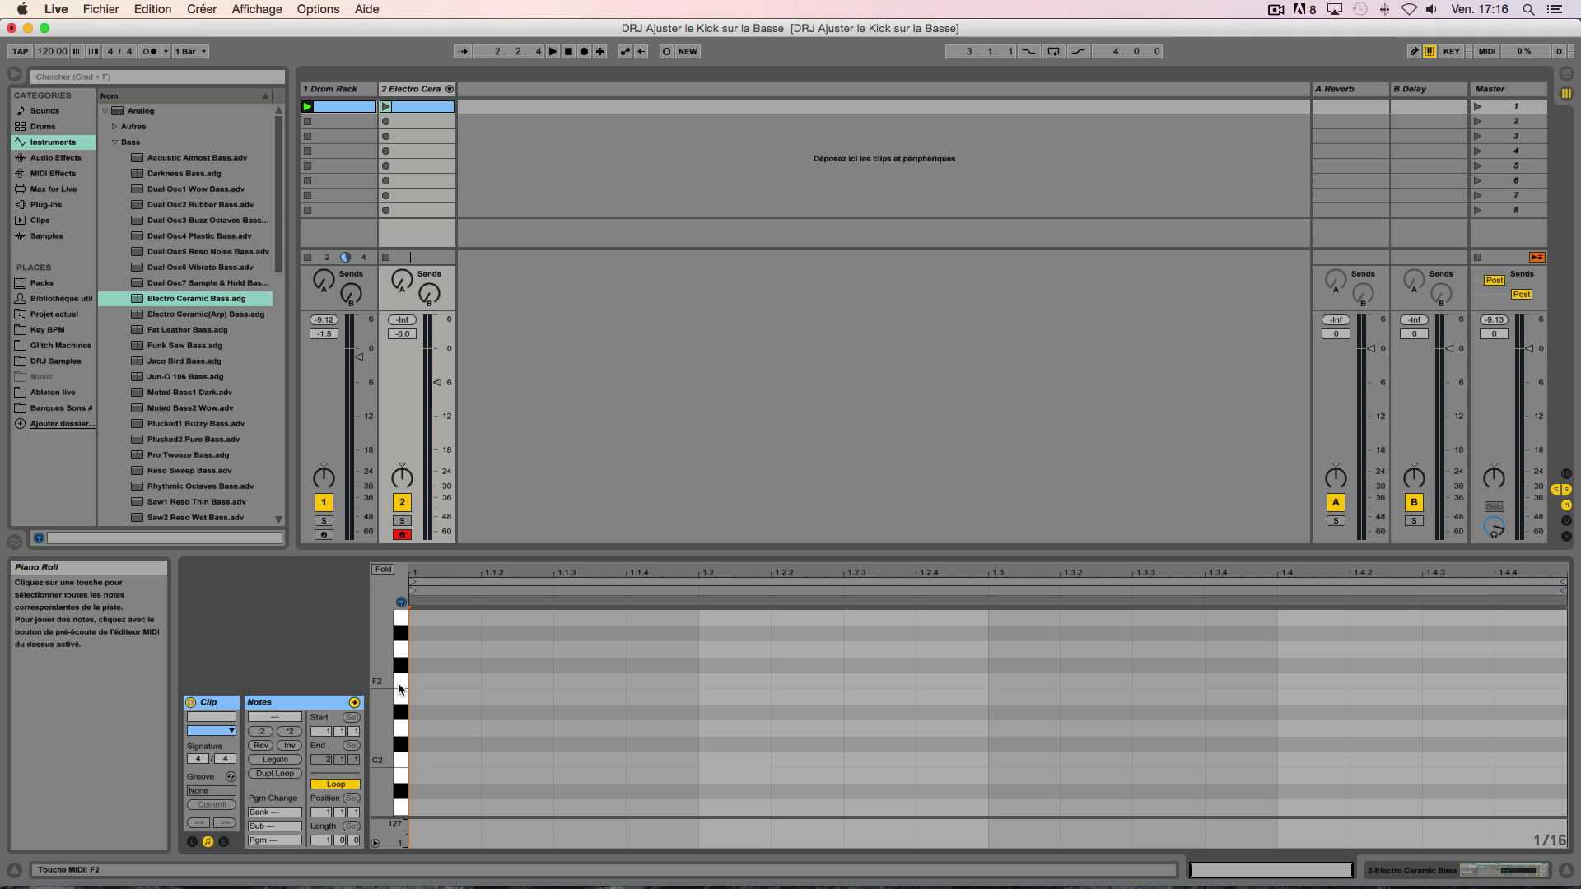
click(402, 732)
double_click(418, 728)
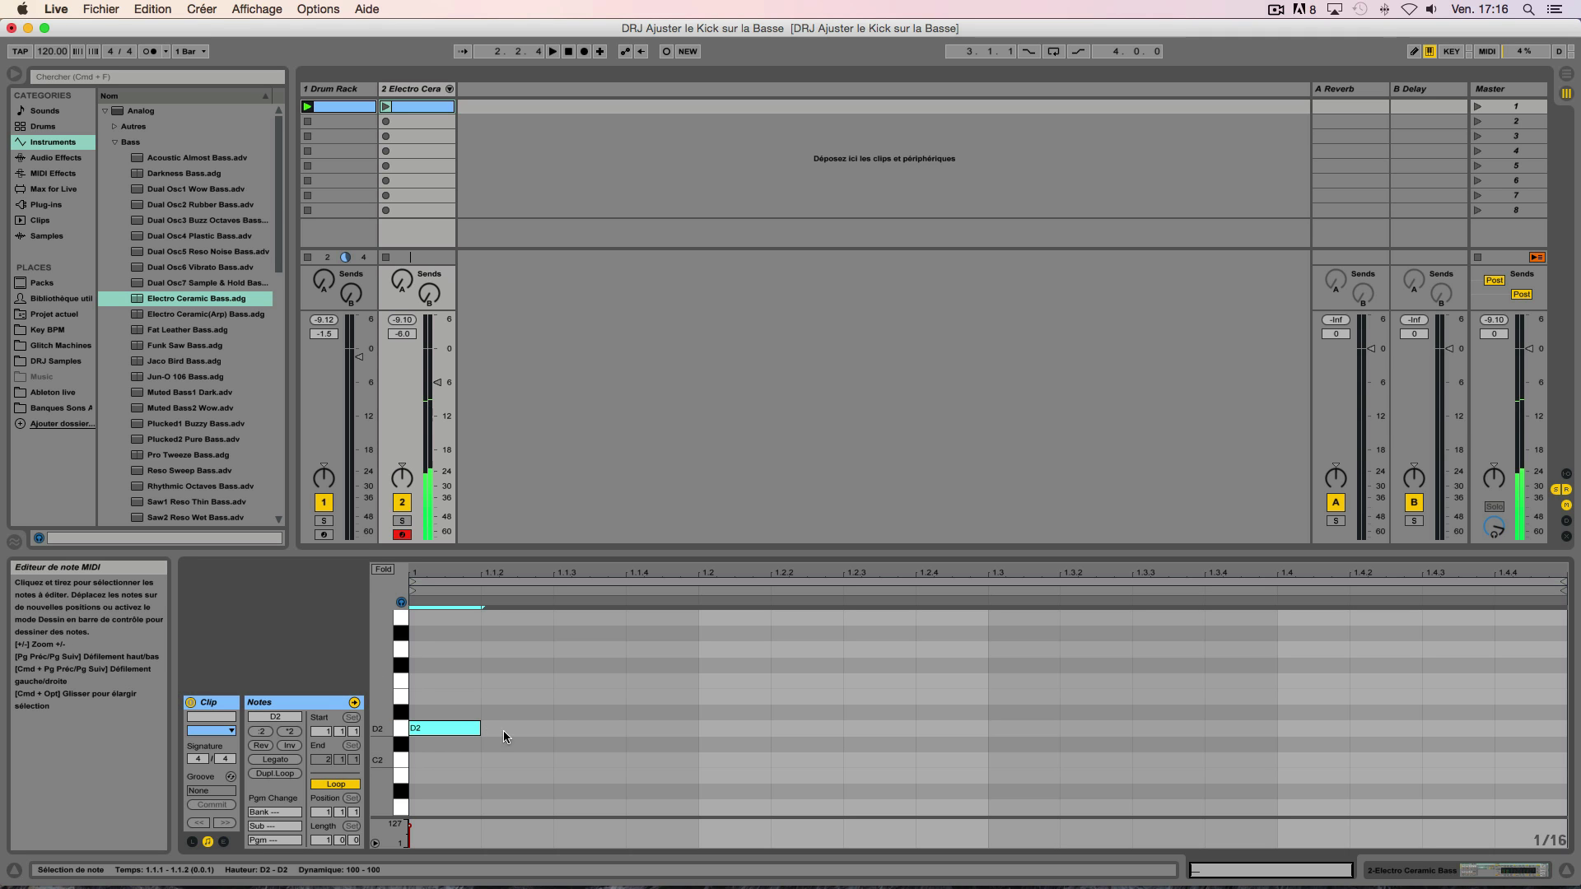
double_click(575, 731)
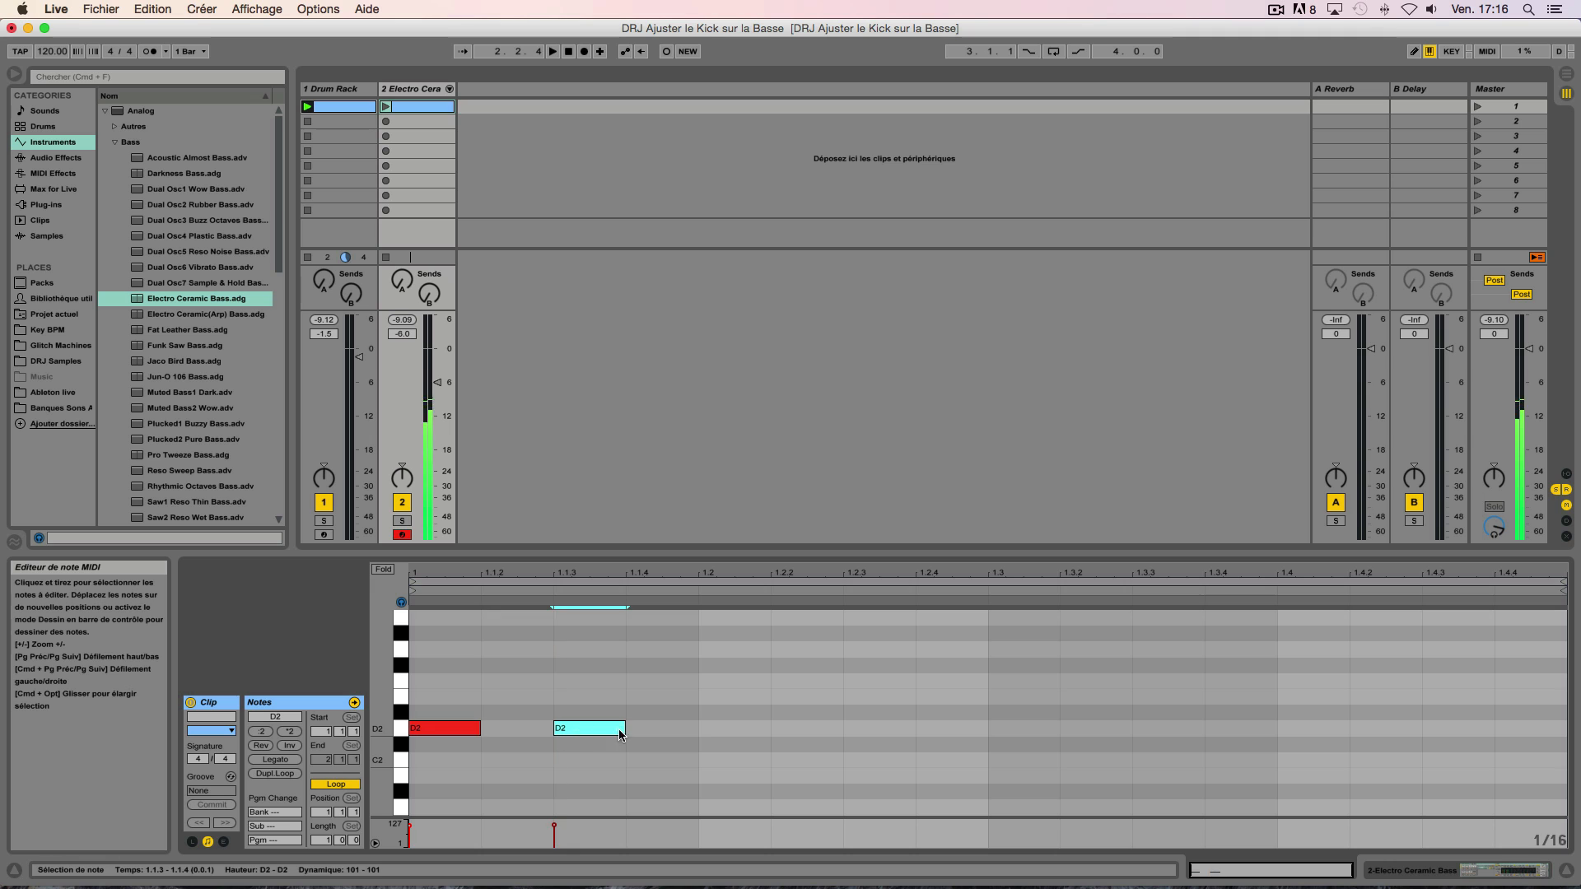
Duplicate the pair of D2 notes over the remaining three beats and add a 1/16 F2 note at 1.4.2.
drag(690, 728, 451, 746)
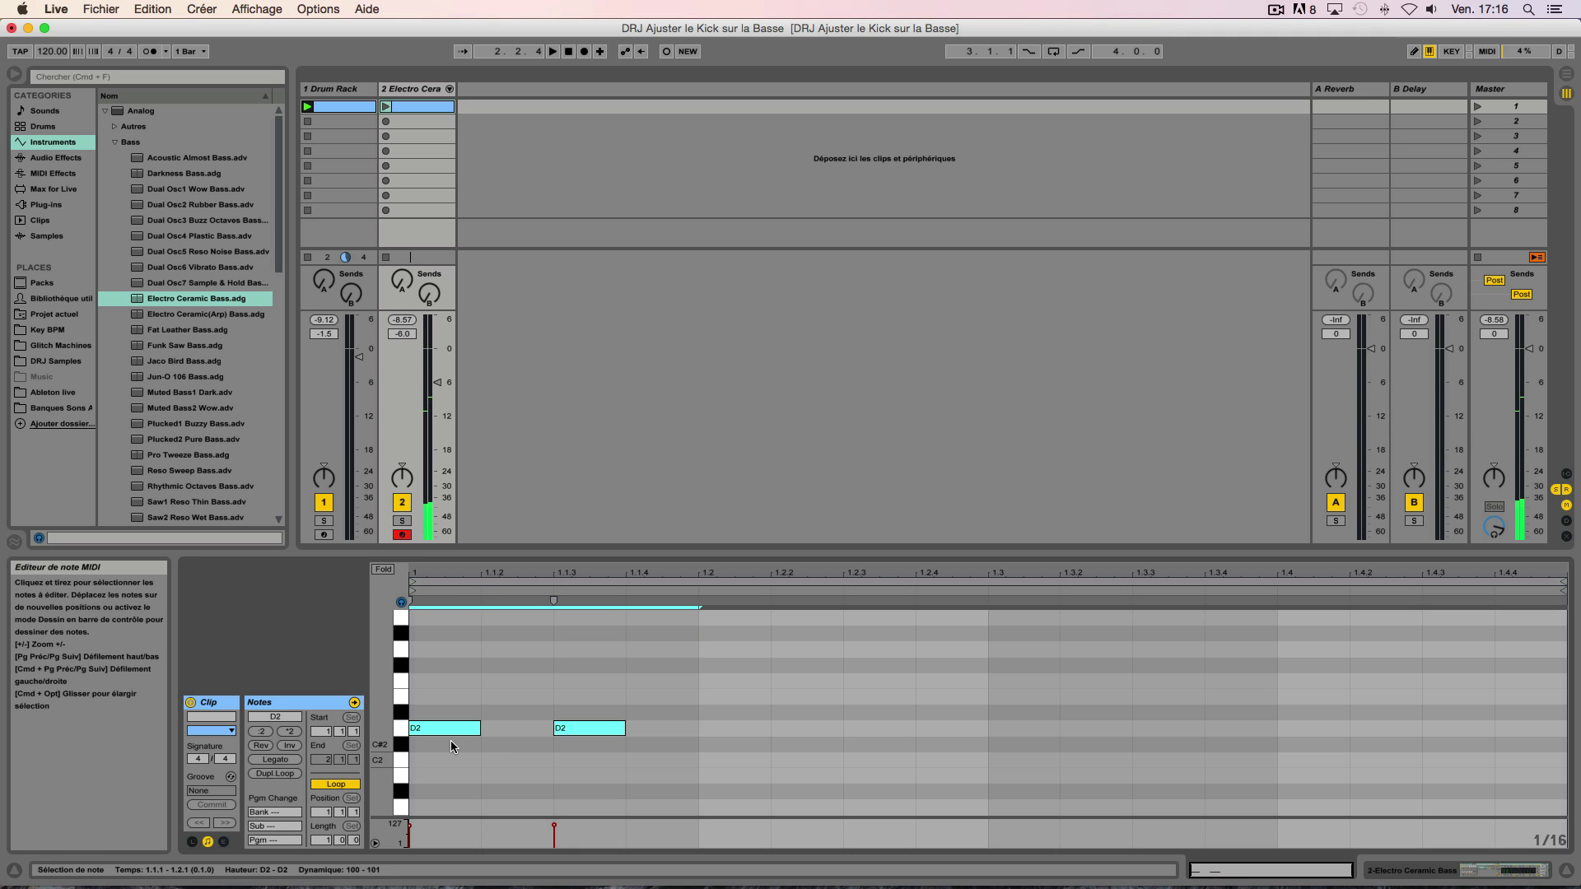
key(super+d)
key(super+d)
key(super+d)
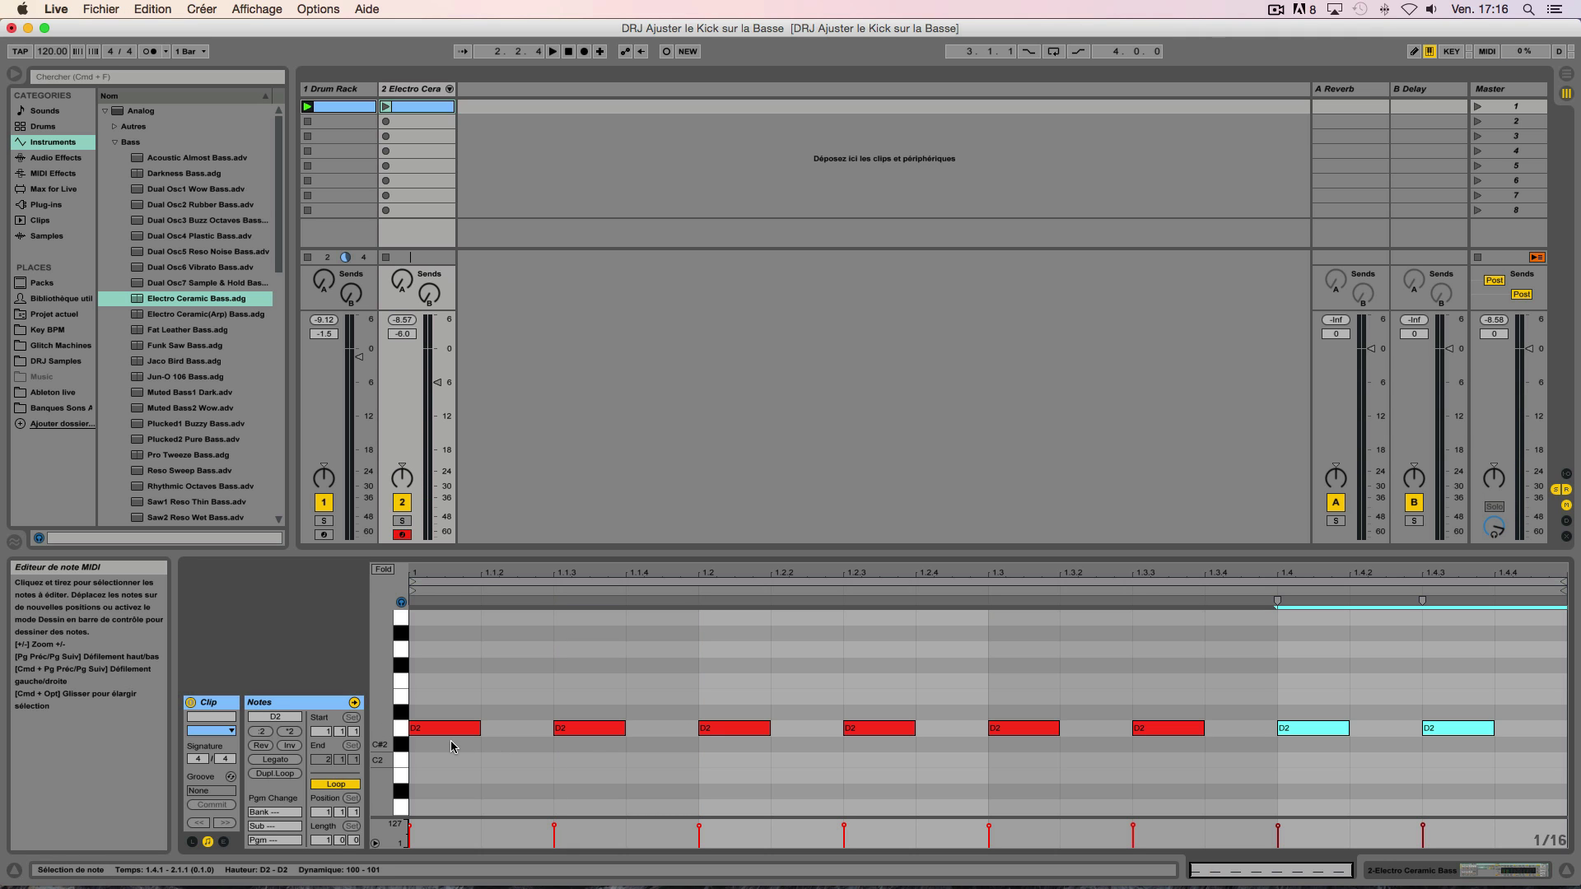
double_click(1396, 682)
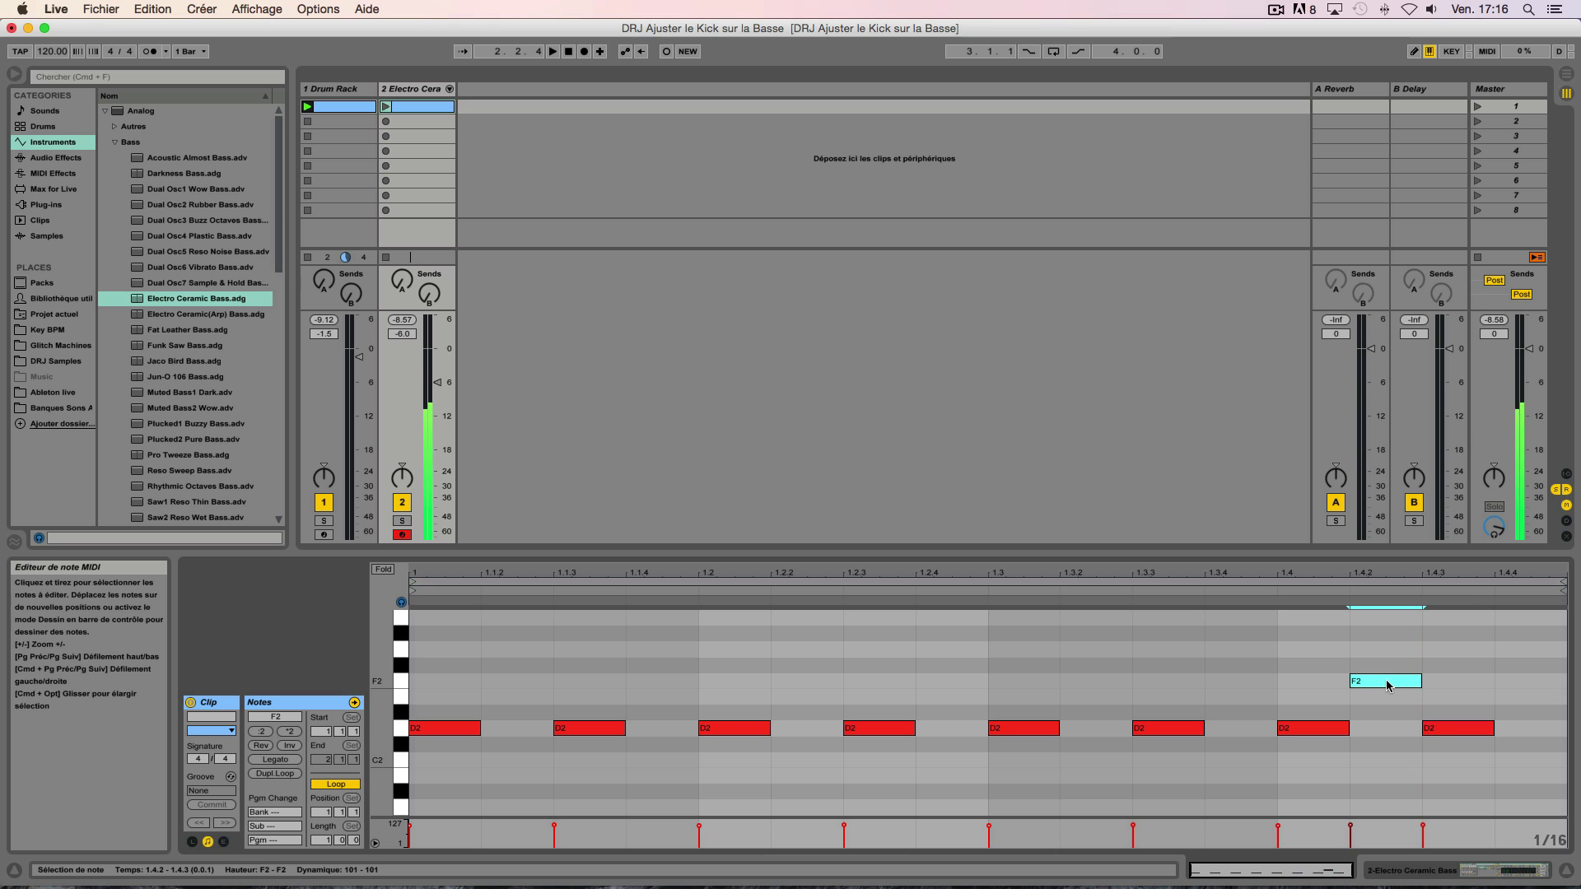
Play the kick and bass clips together and lower the bass track's volume to -8 dB.
click(385, 106)
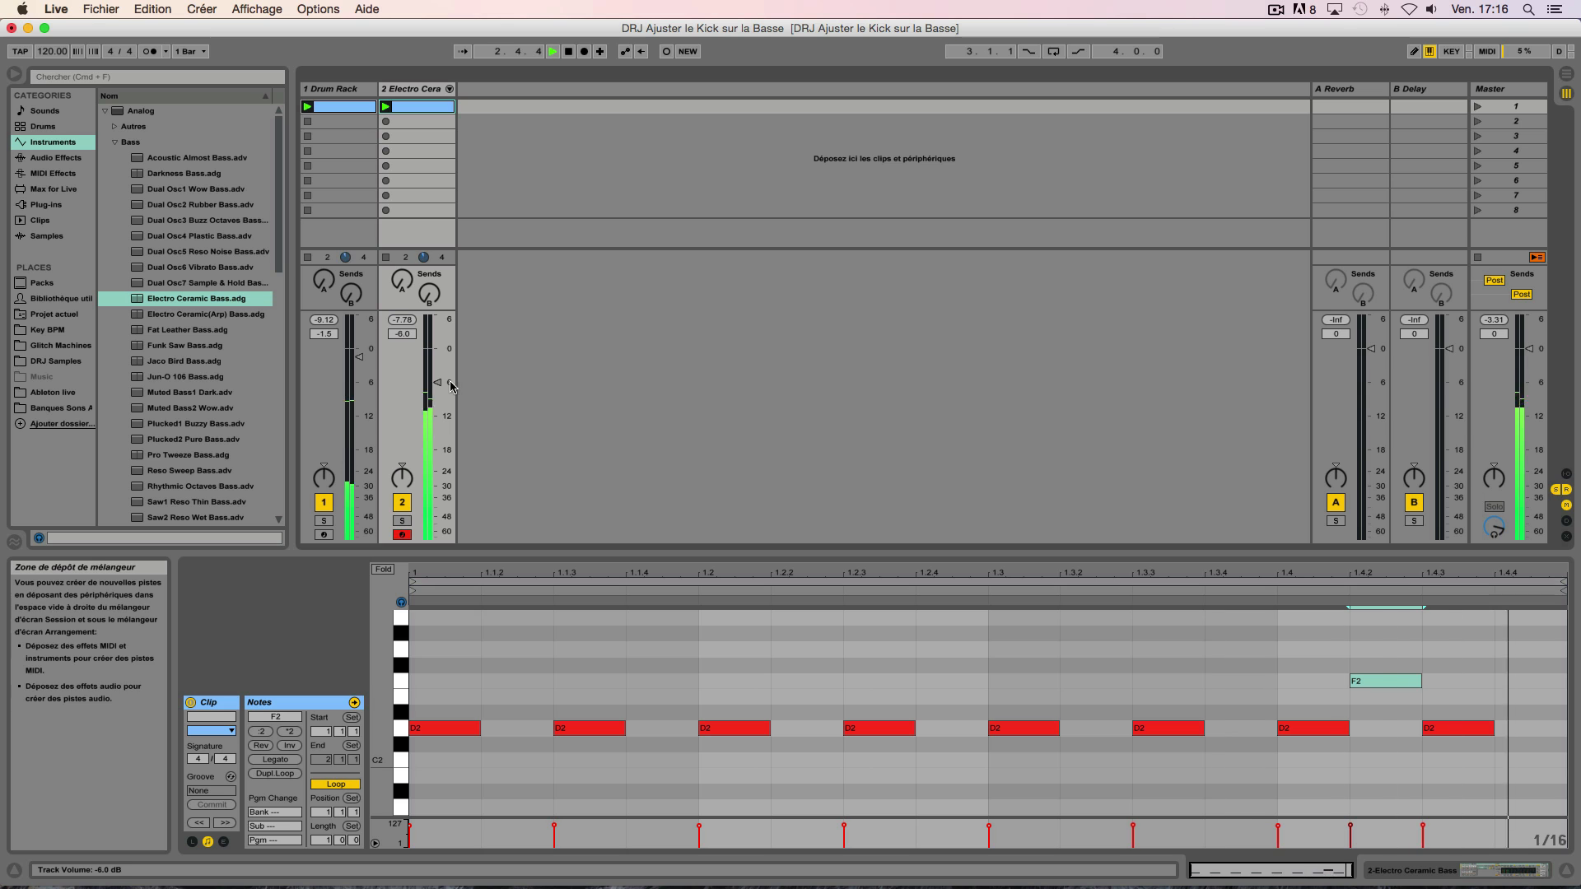
drag(438, 382, 438, 394)
key(space)
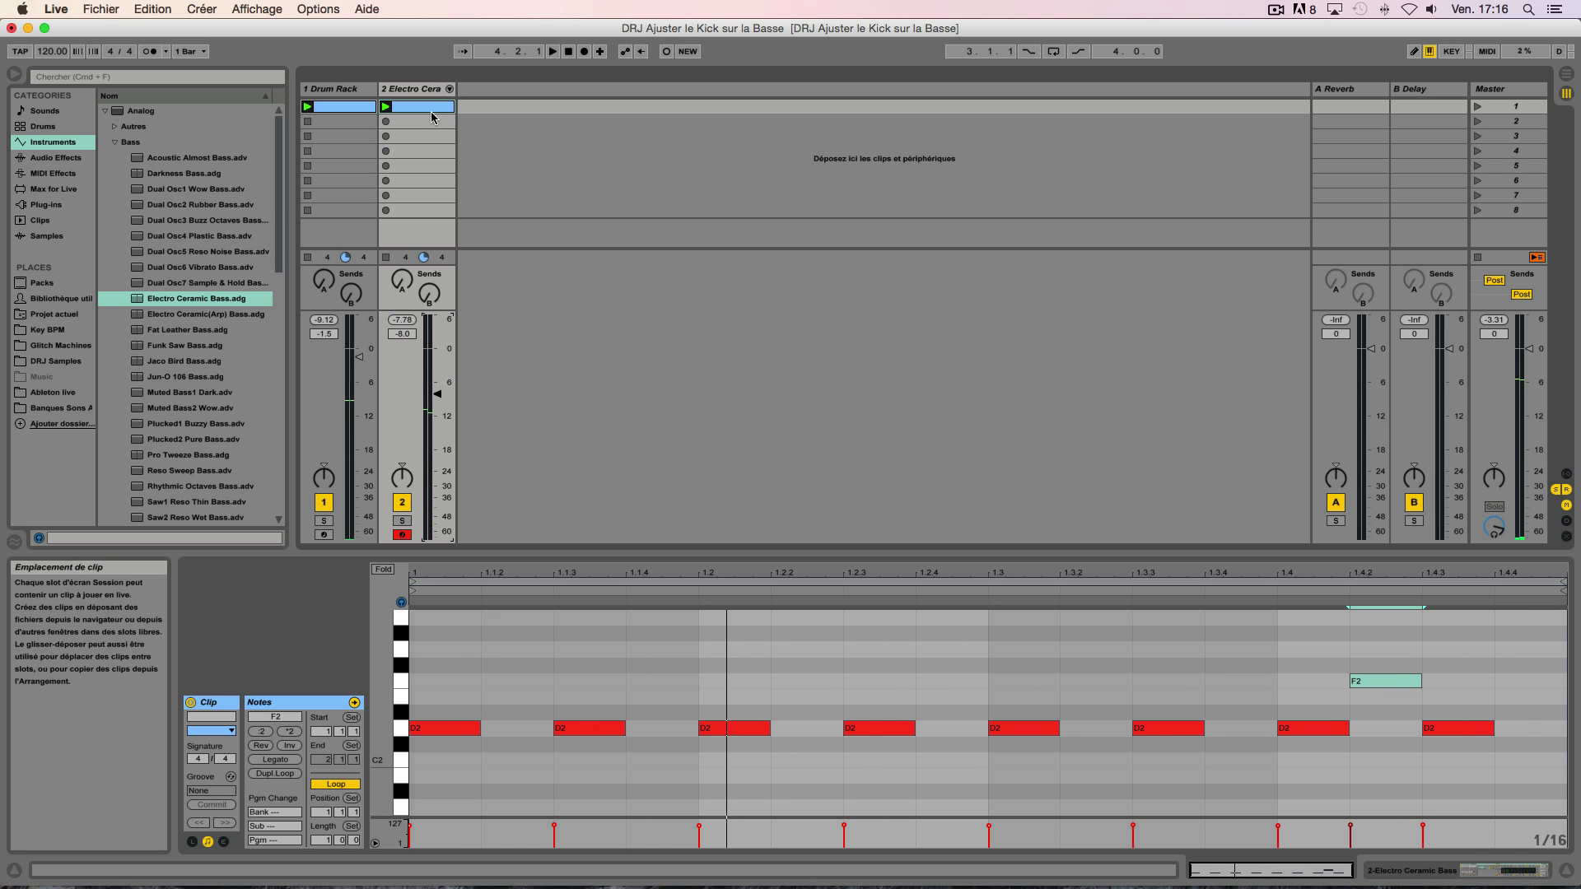
Stop playback and add Spectrum and Tuner audio effects to both the drum rack and bass tracks.
click(569, 52)
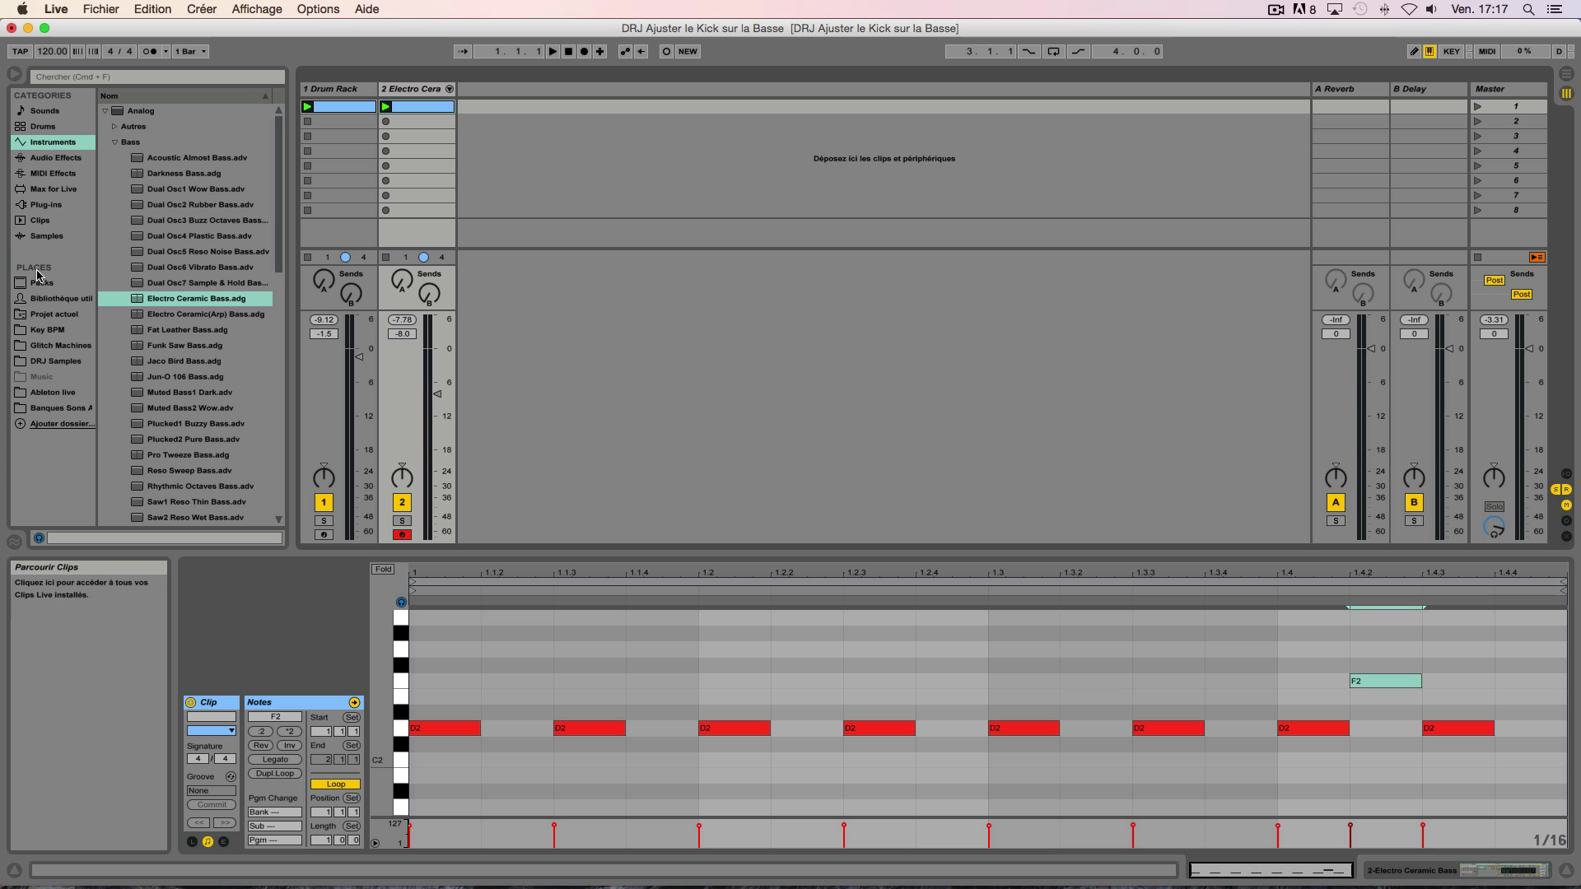
click(54, 158)
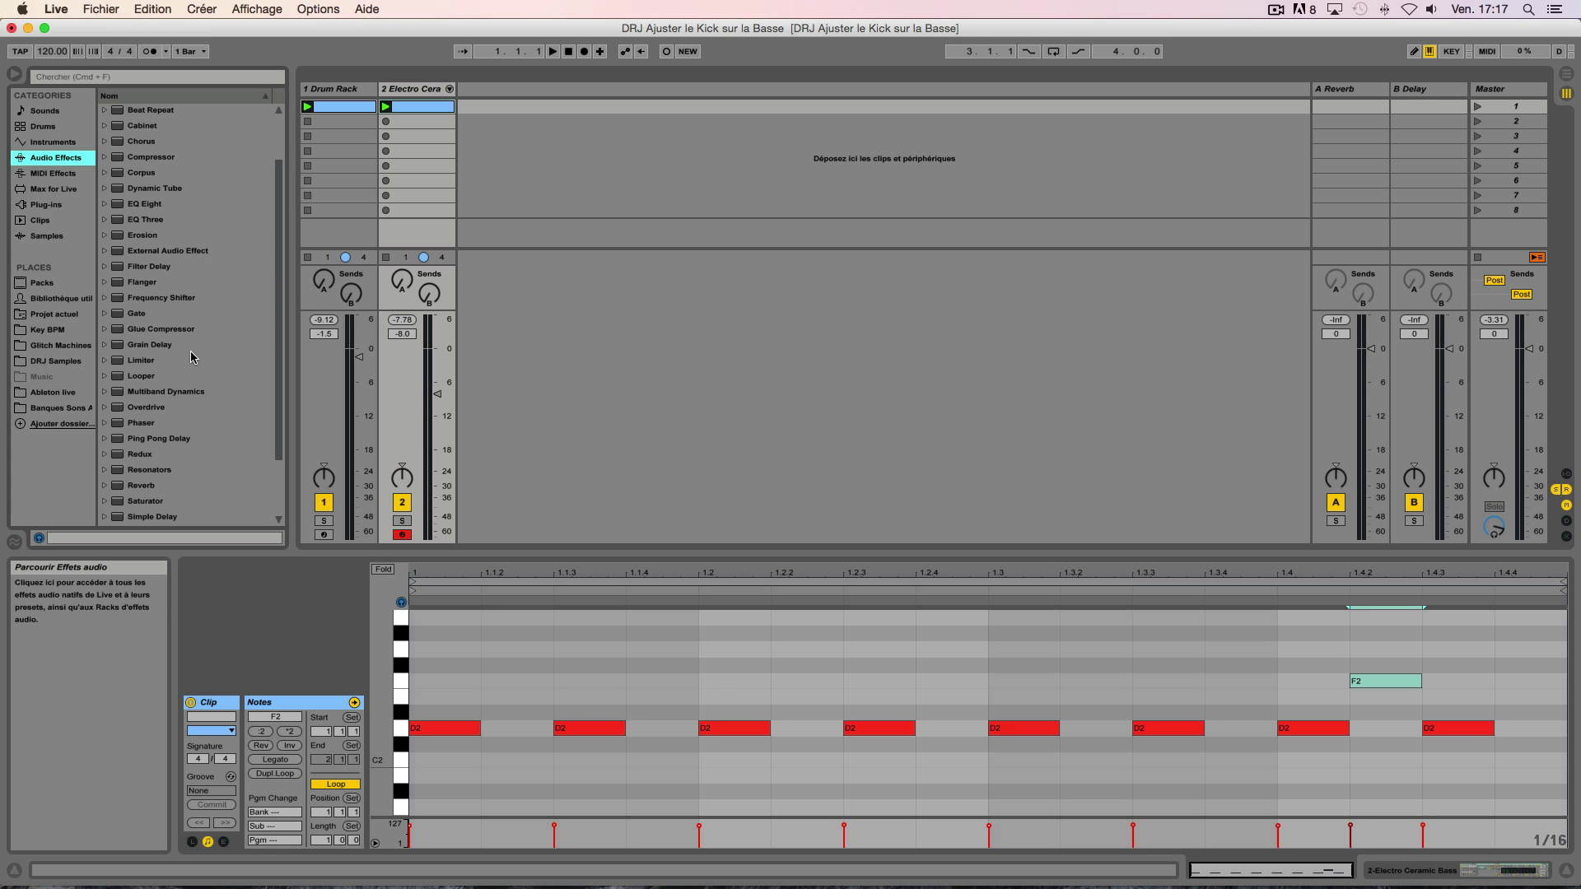
drag(156, 456, 334, 375)
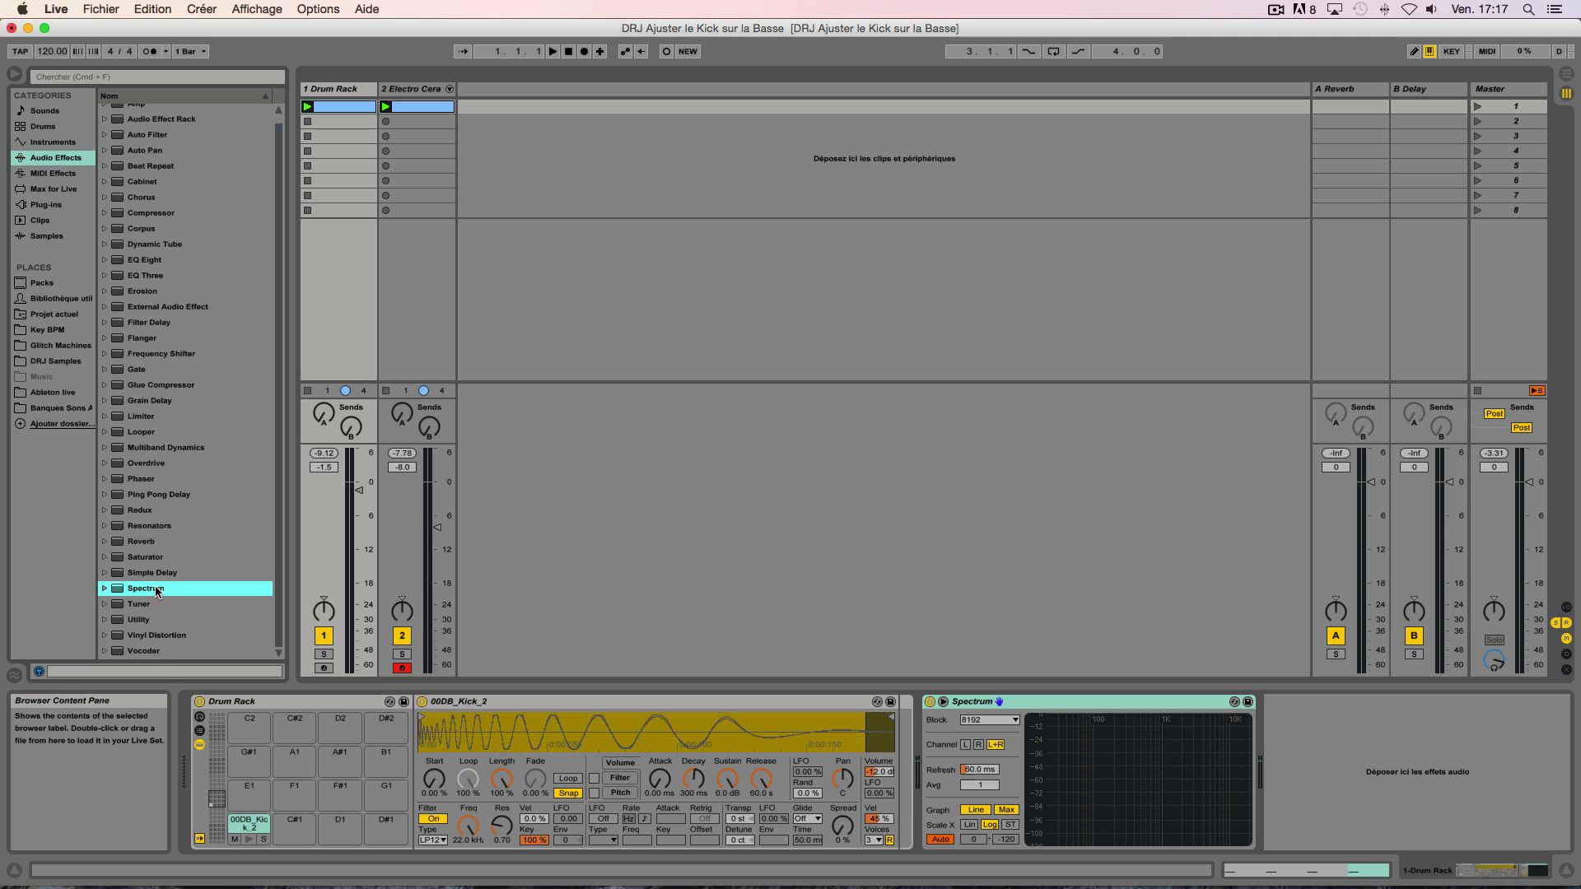
drag(156, 591, 452, 414)
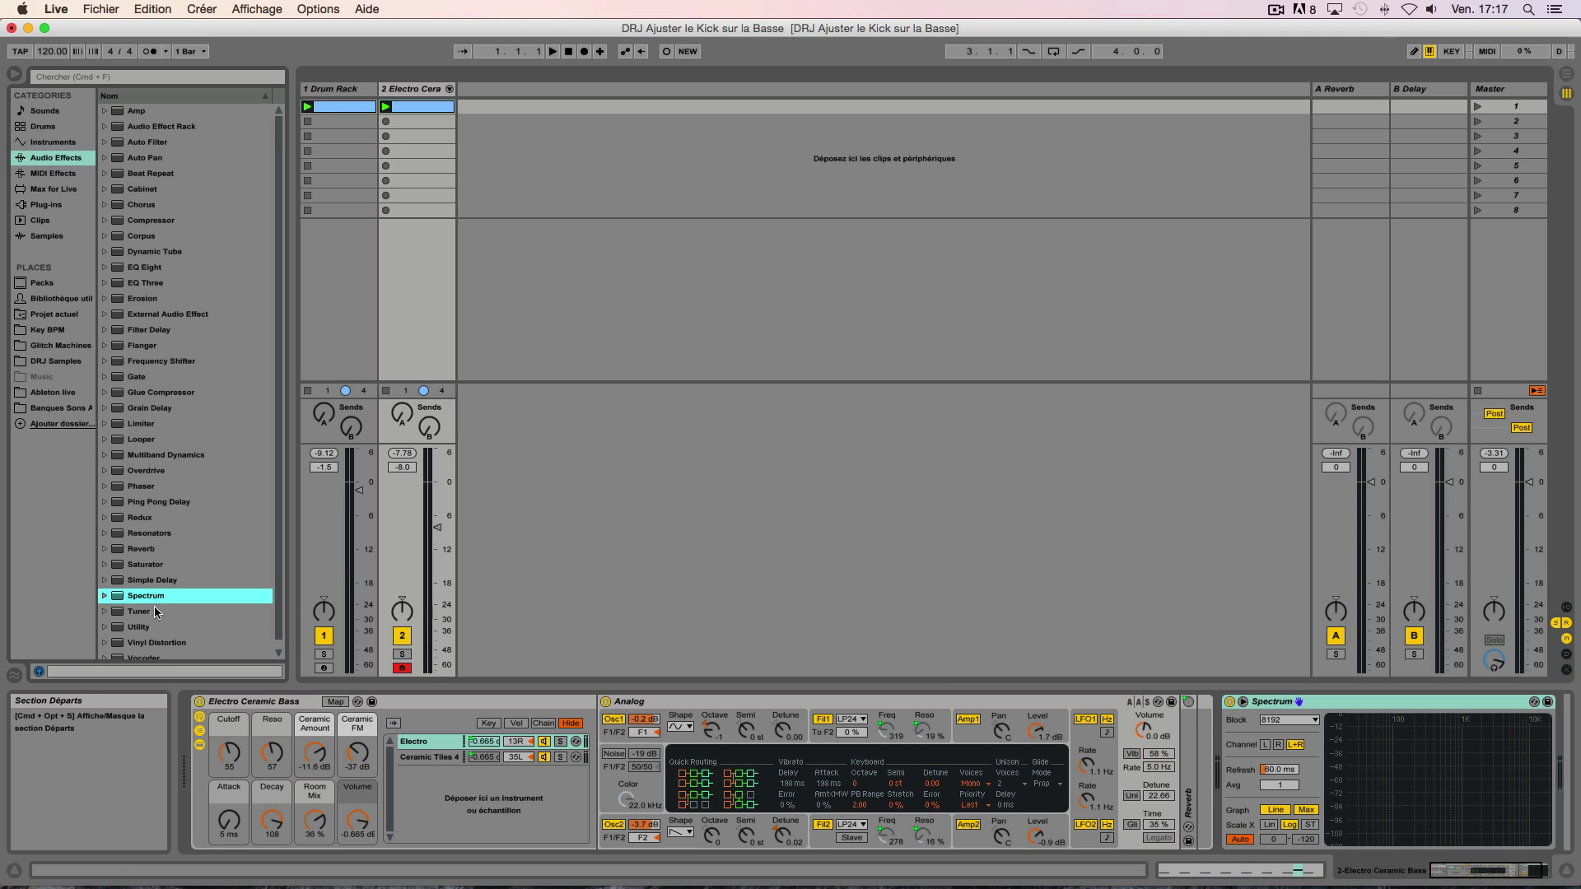
drag(137, 616, 423, 365)
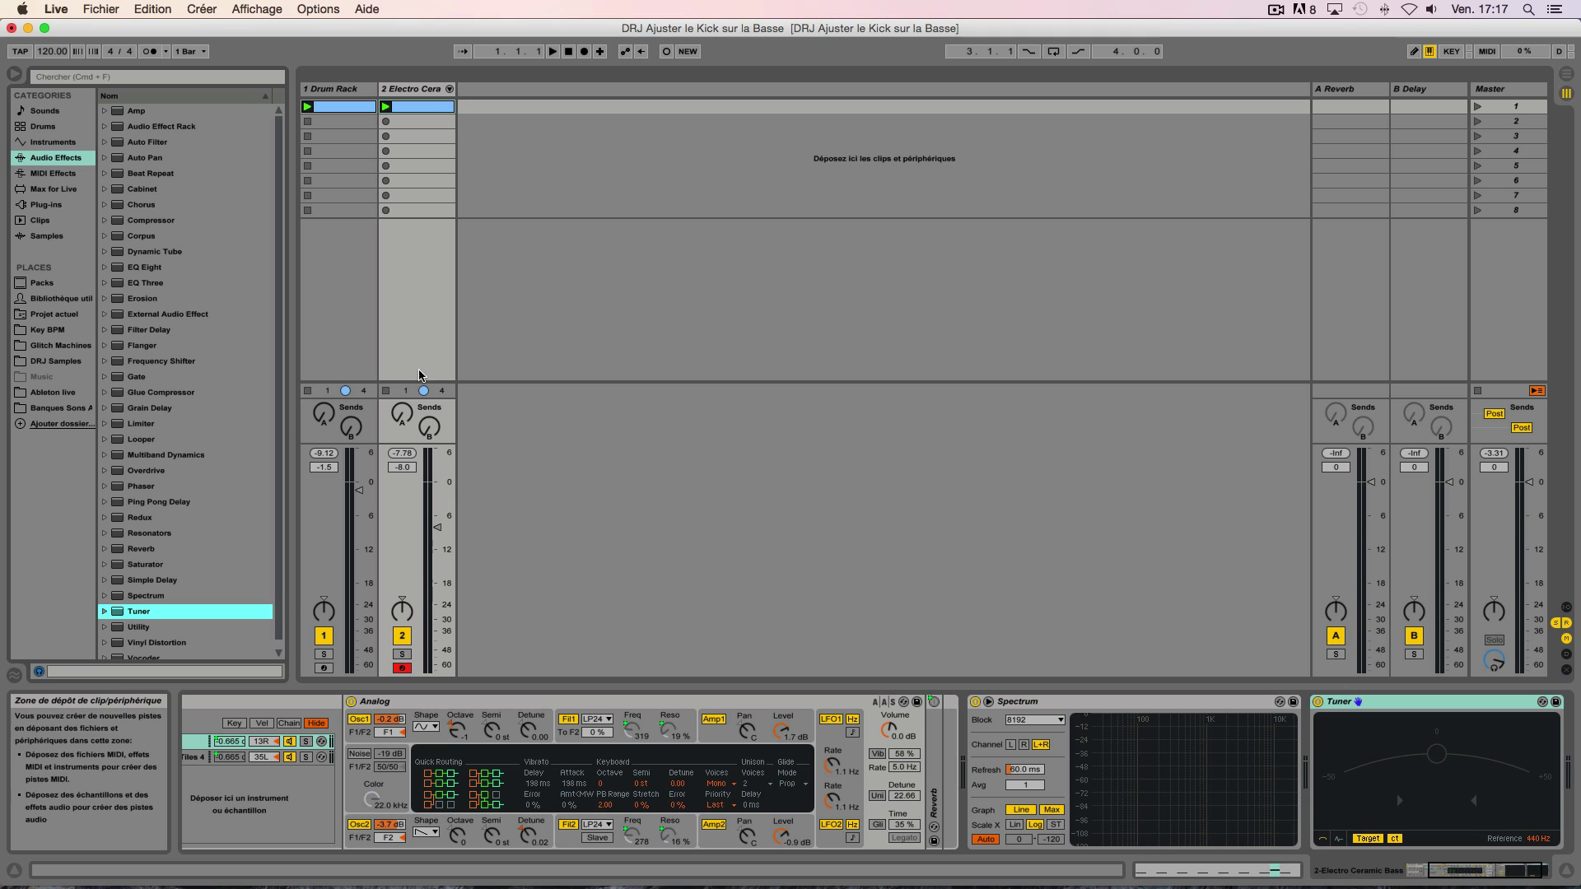
drag(136, 612, 342, 353)
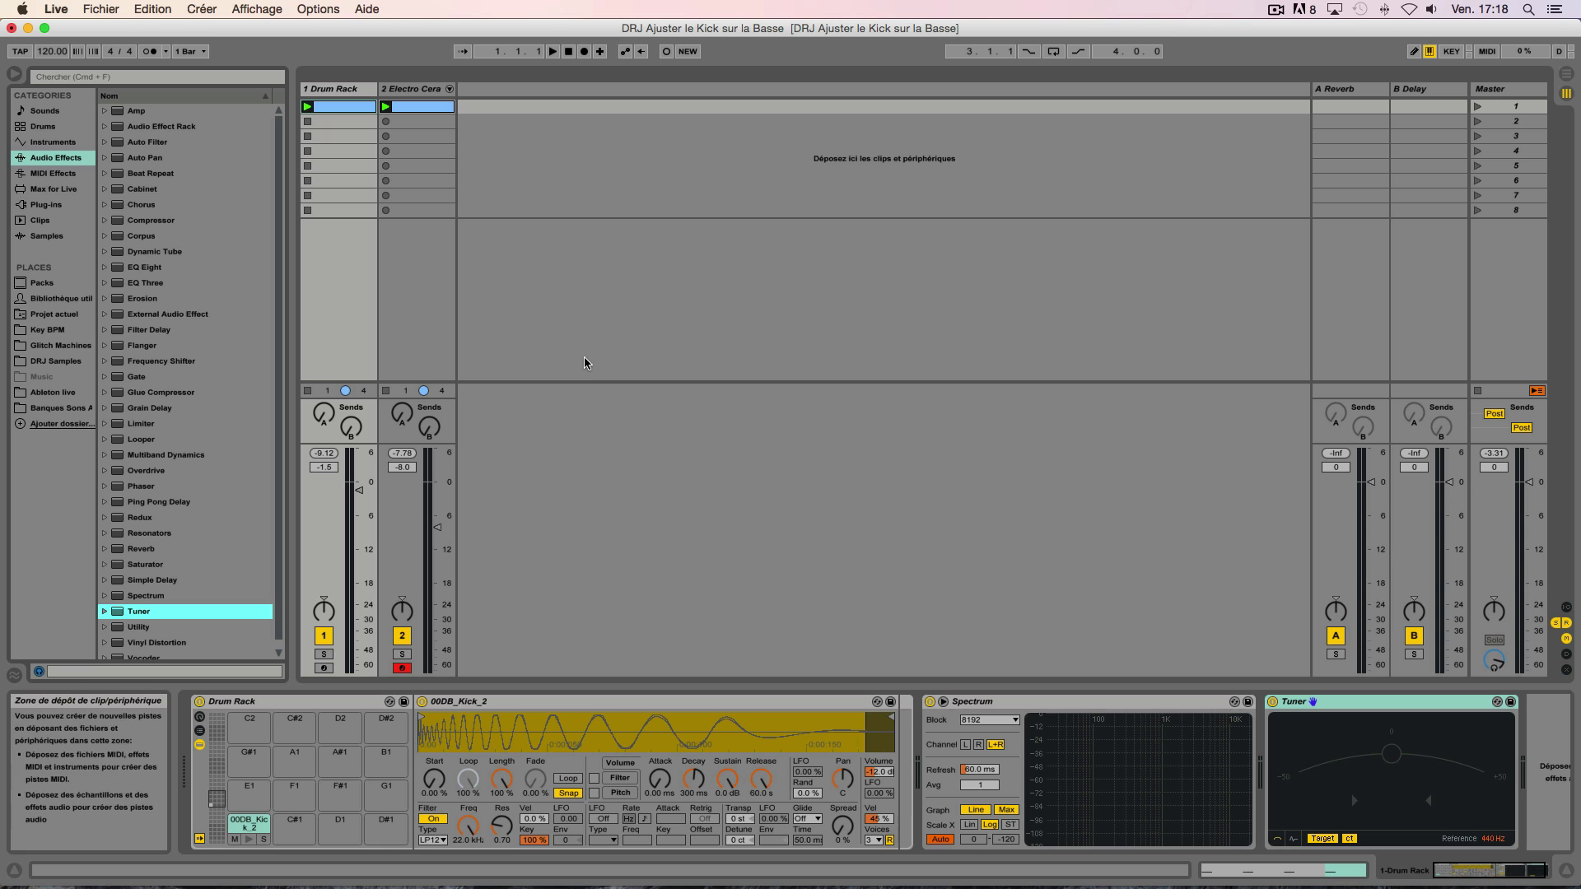
Solo the bass track, play its clip and switch its Tuner display from cents to Hz.
click(415, 90)
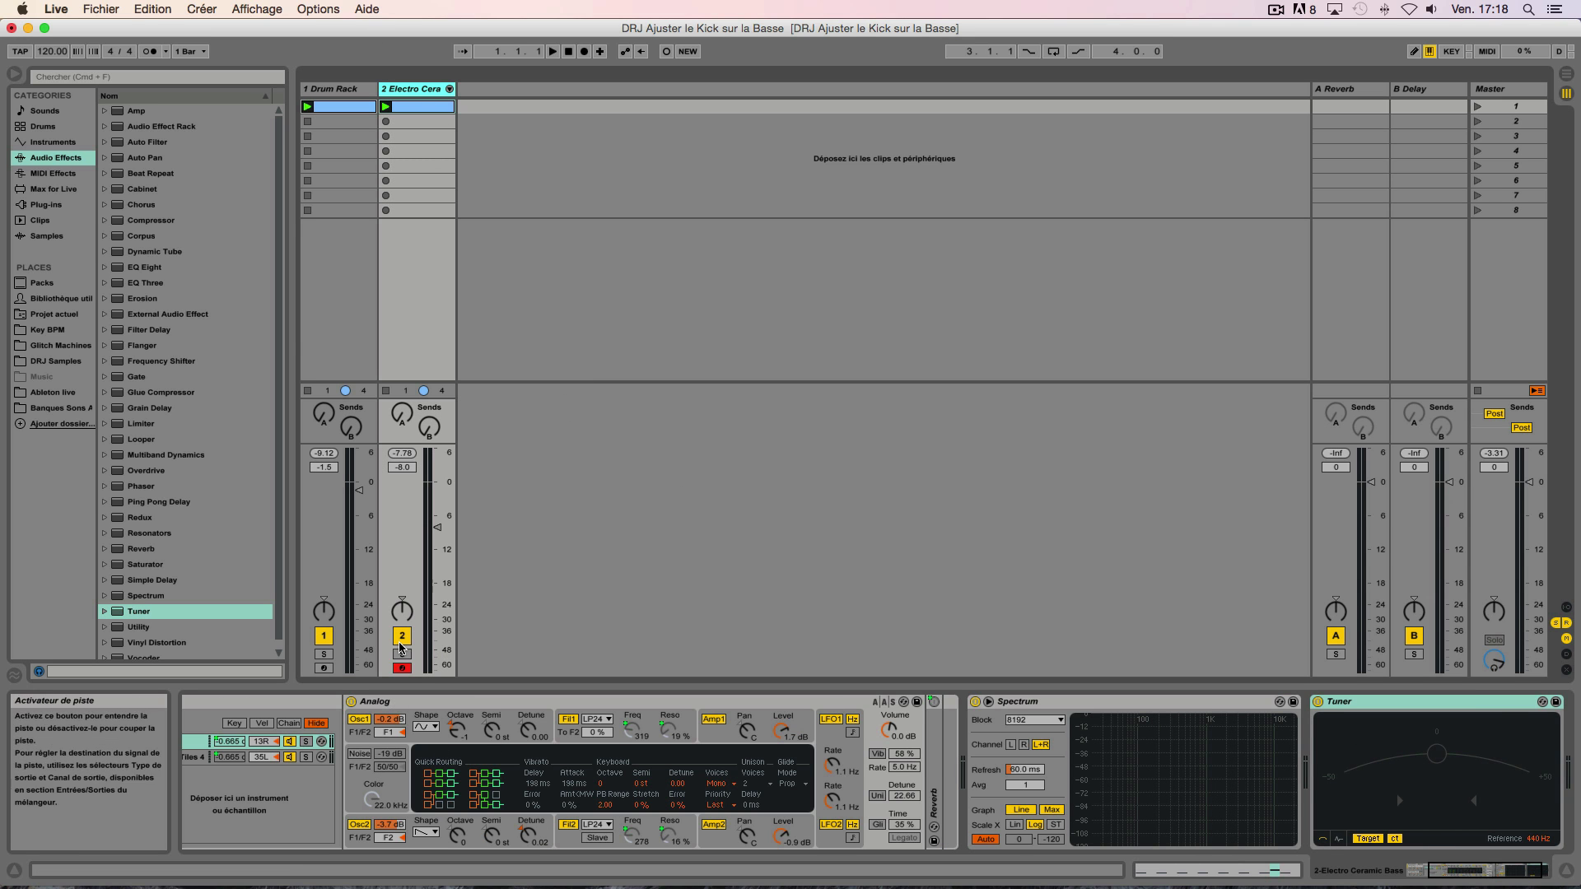
key(space)
click(1395, 840)
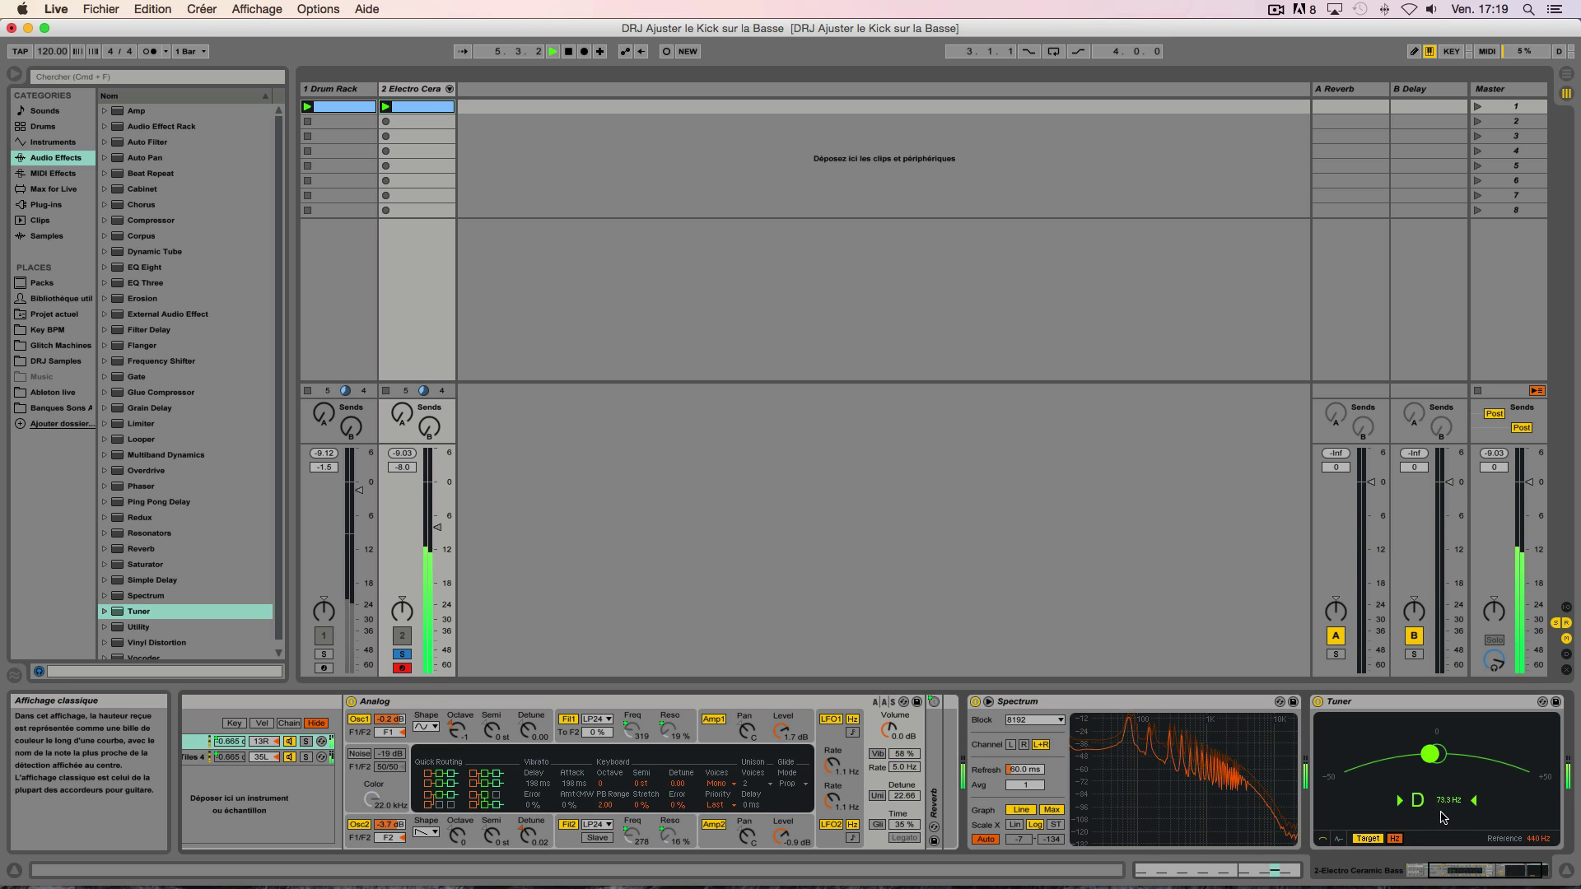
key(space)
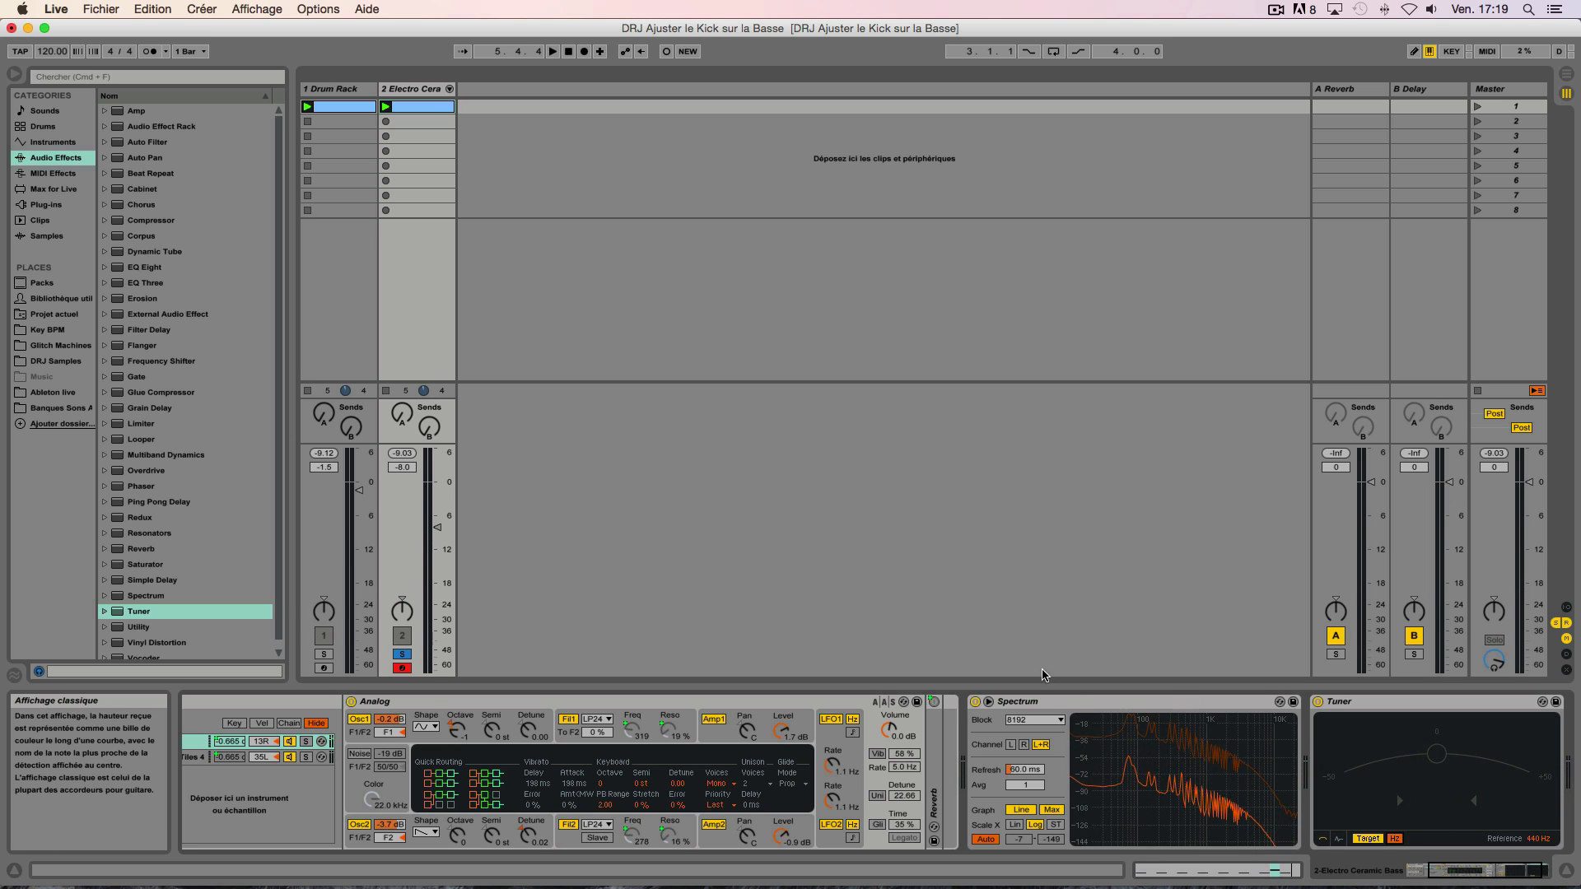
Enlarge the bass track's Spectrum display and examine the bass's lowest frequency peak during playback.
click(989, 702)
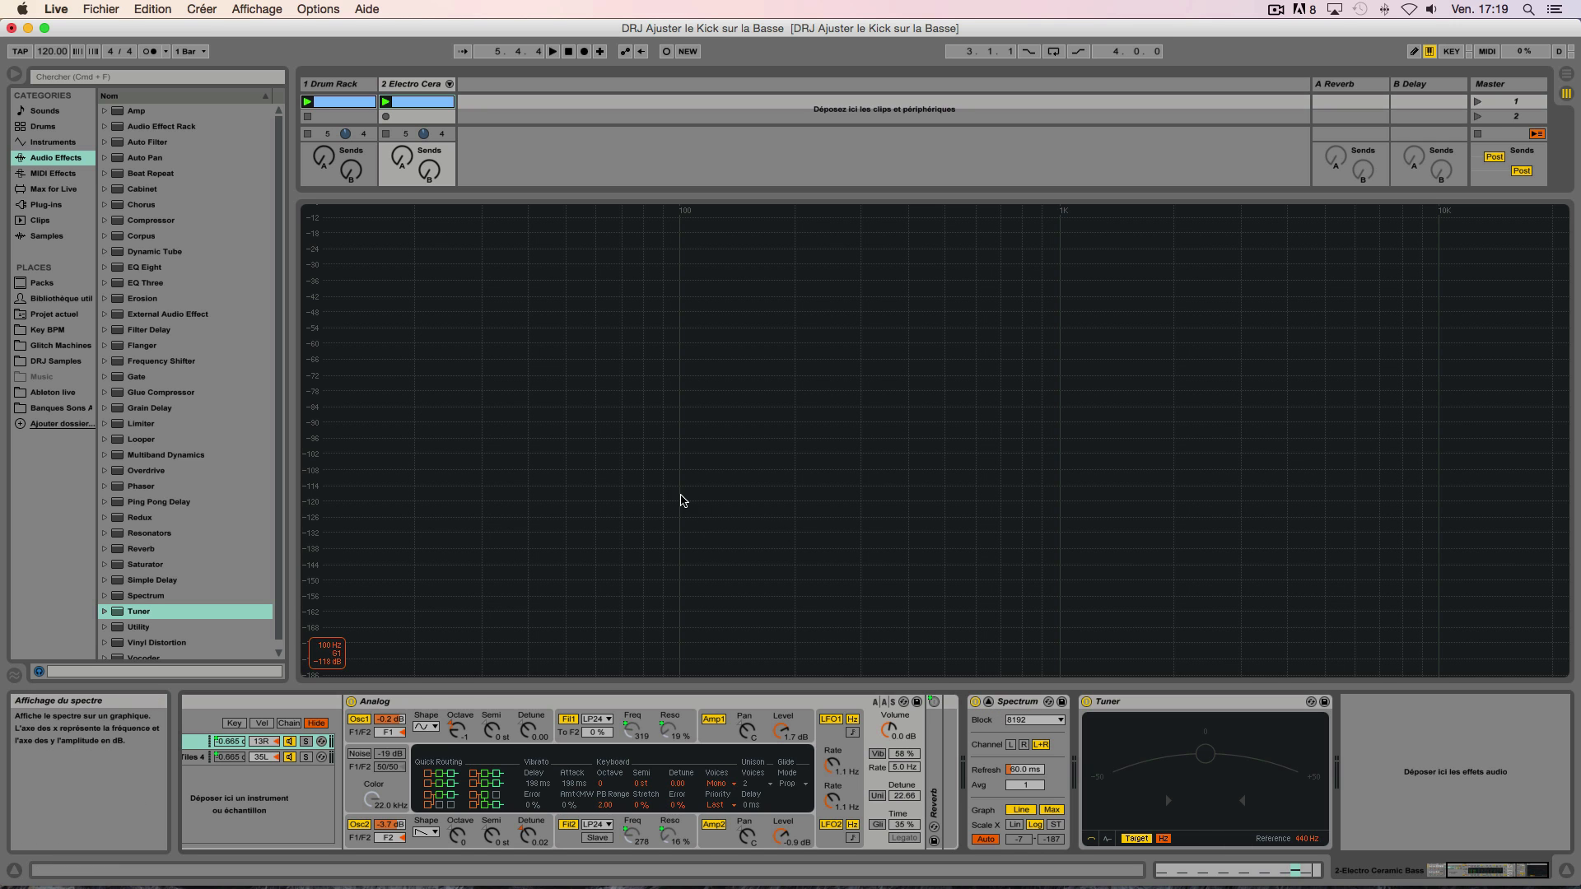
key(space)
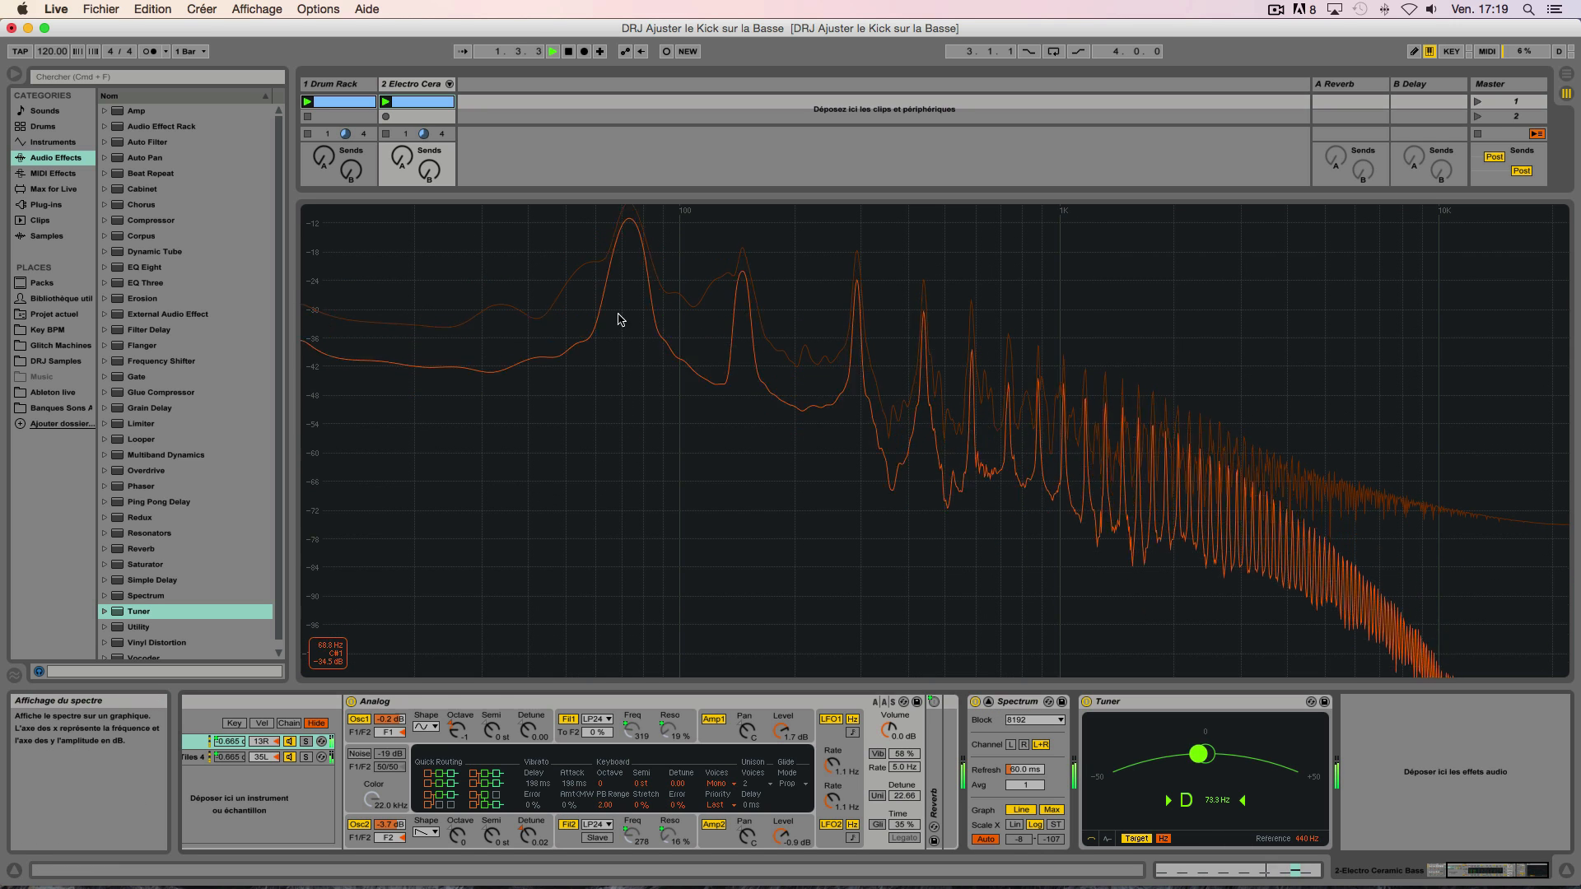
key(space)
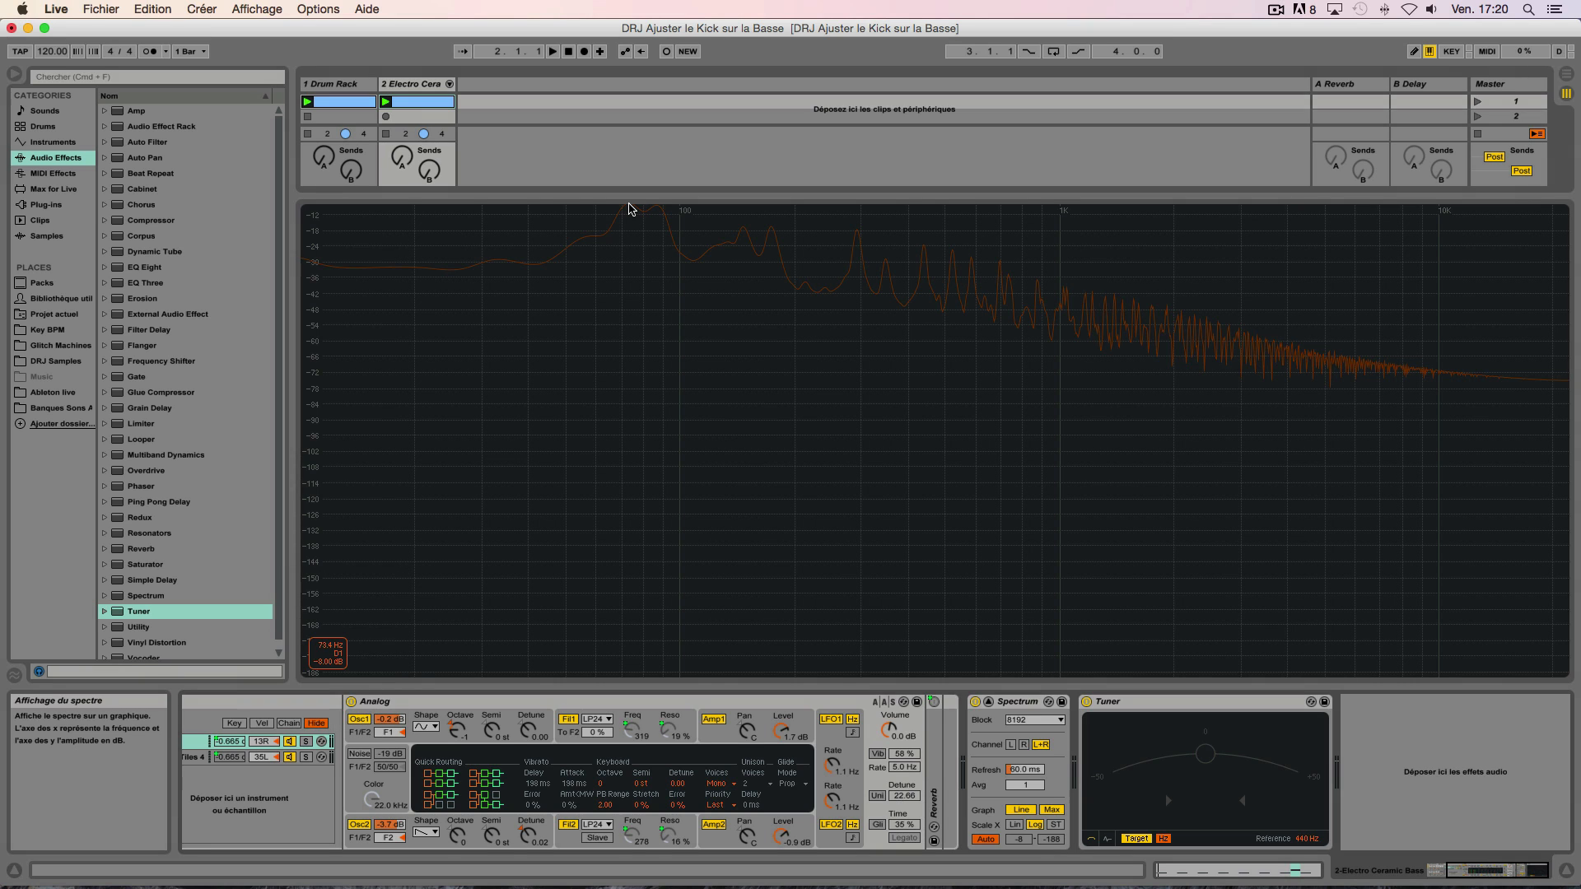
Solo the drum track, switch its Tuner to Hz and examine the kick's lowest peak in the enlarged Spectrum during playback.
click(352, 84)
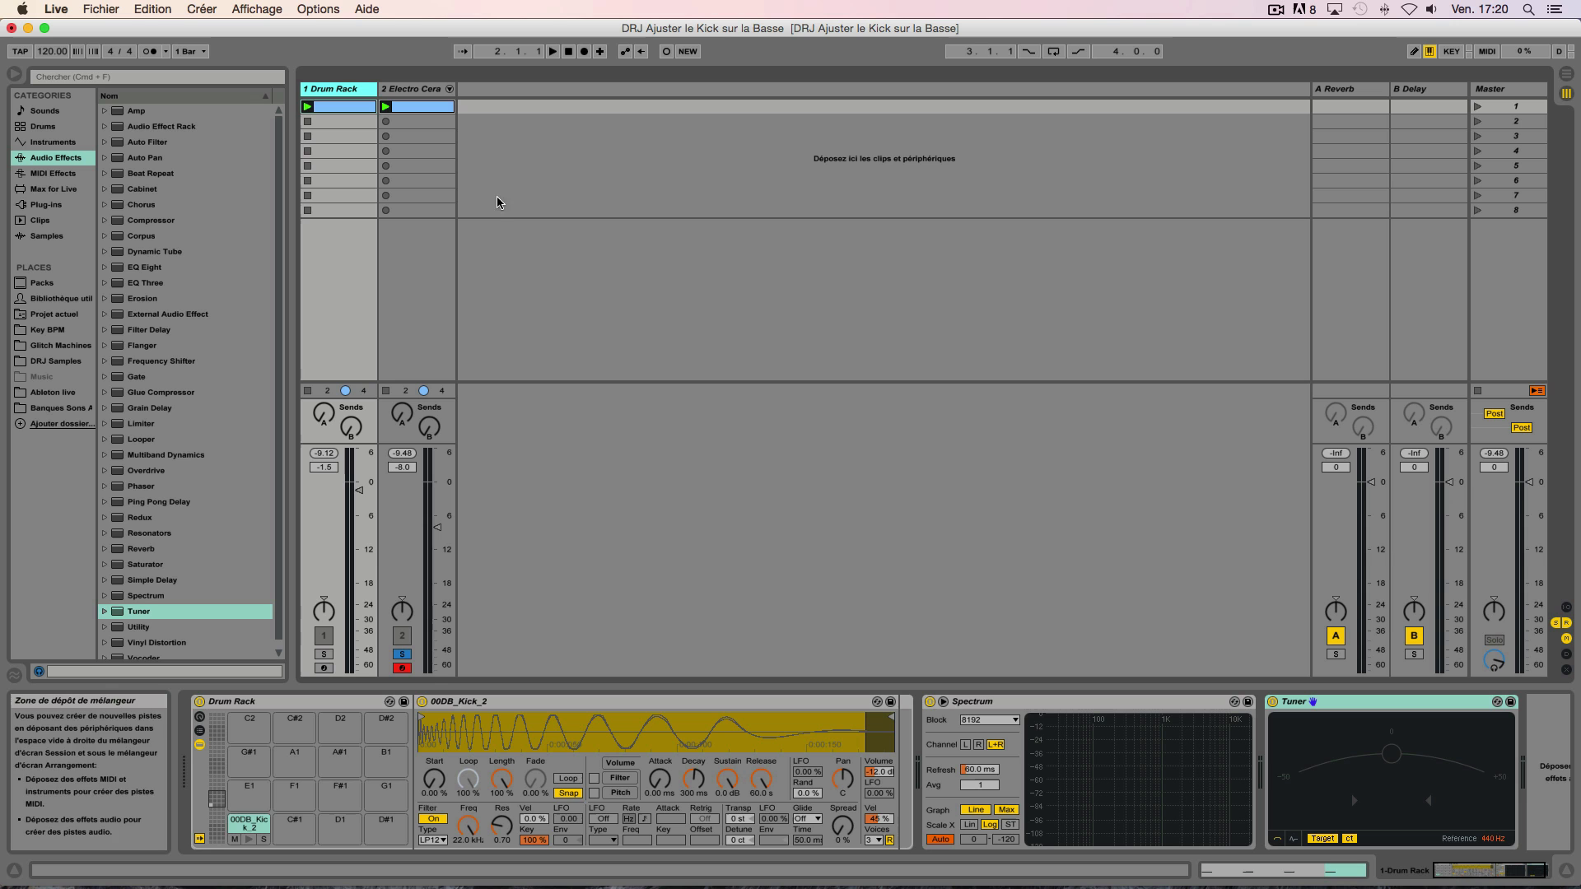
click(324, 654)
key(space)
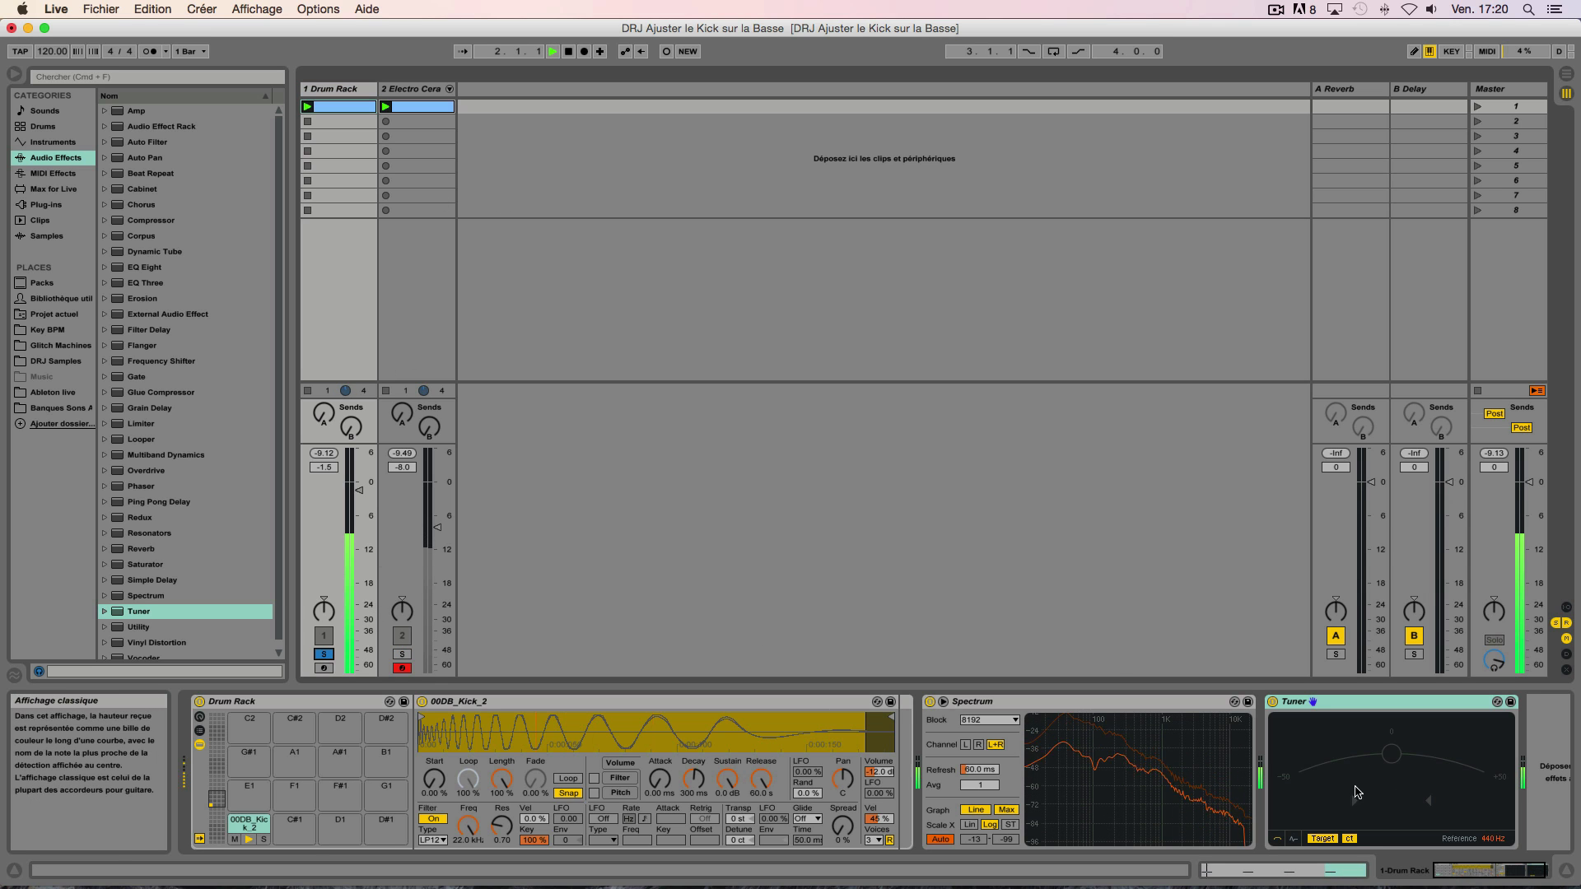
click(1350, 839)
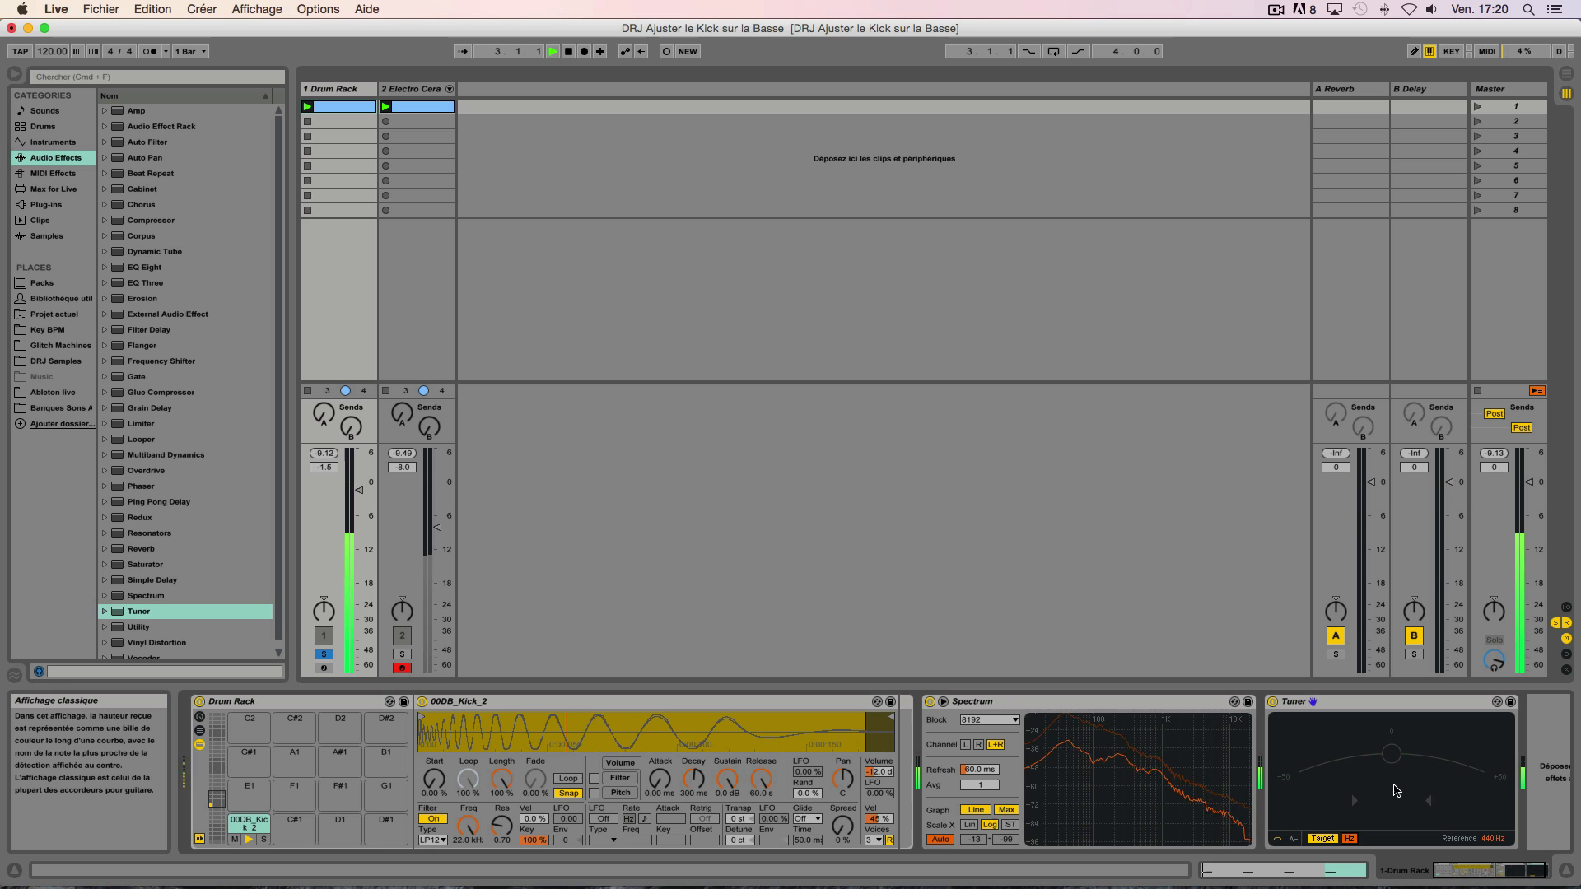
click(943, 703)
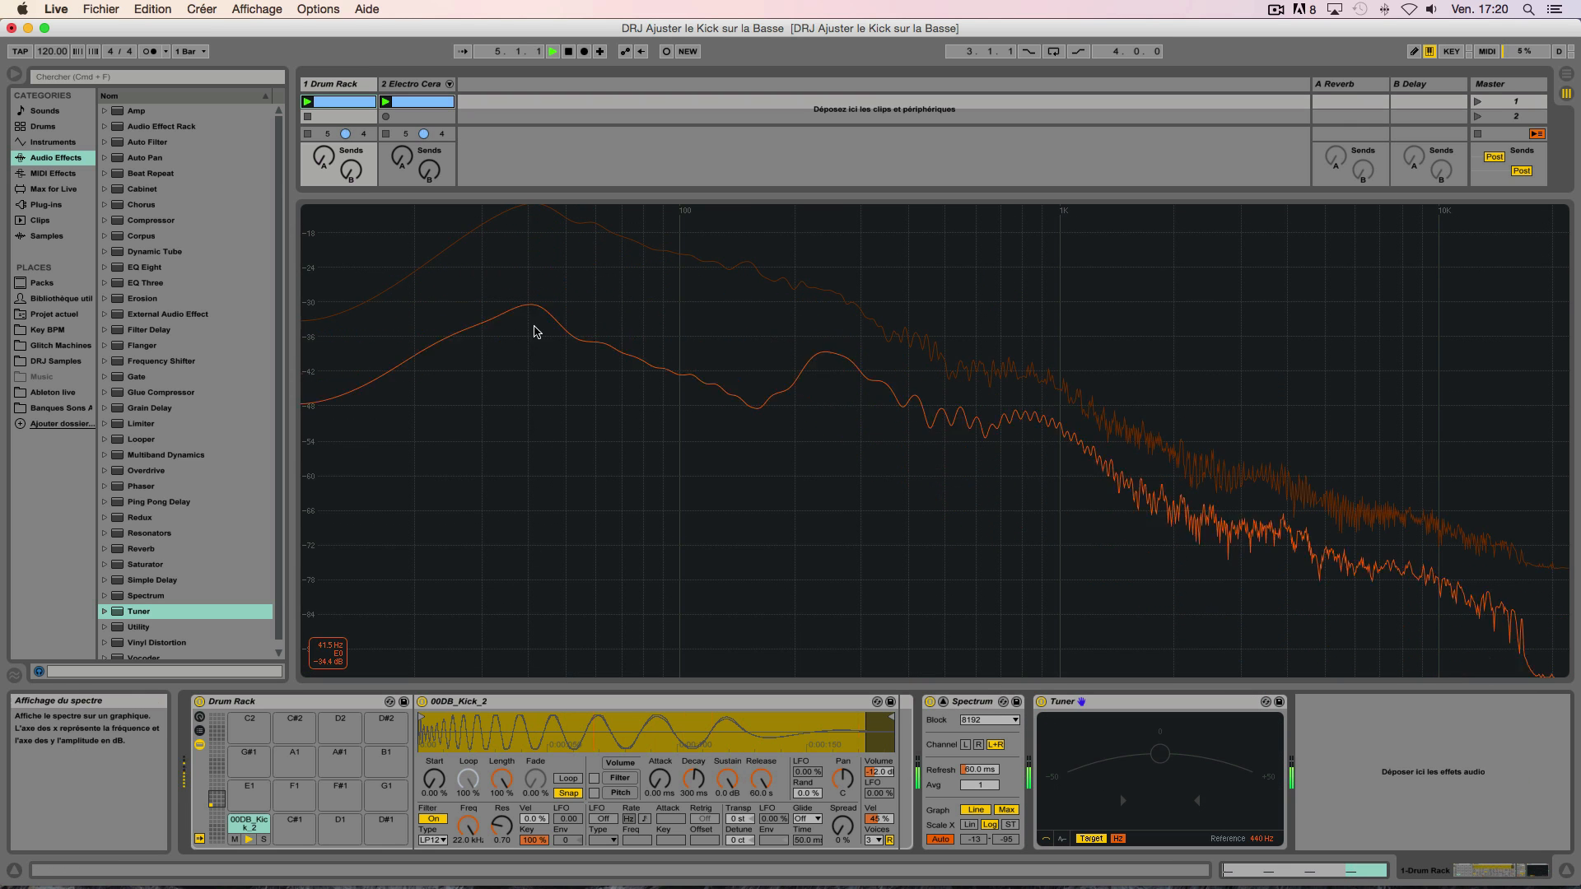
key(space)
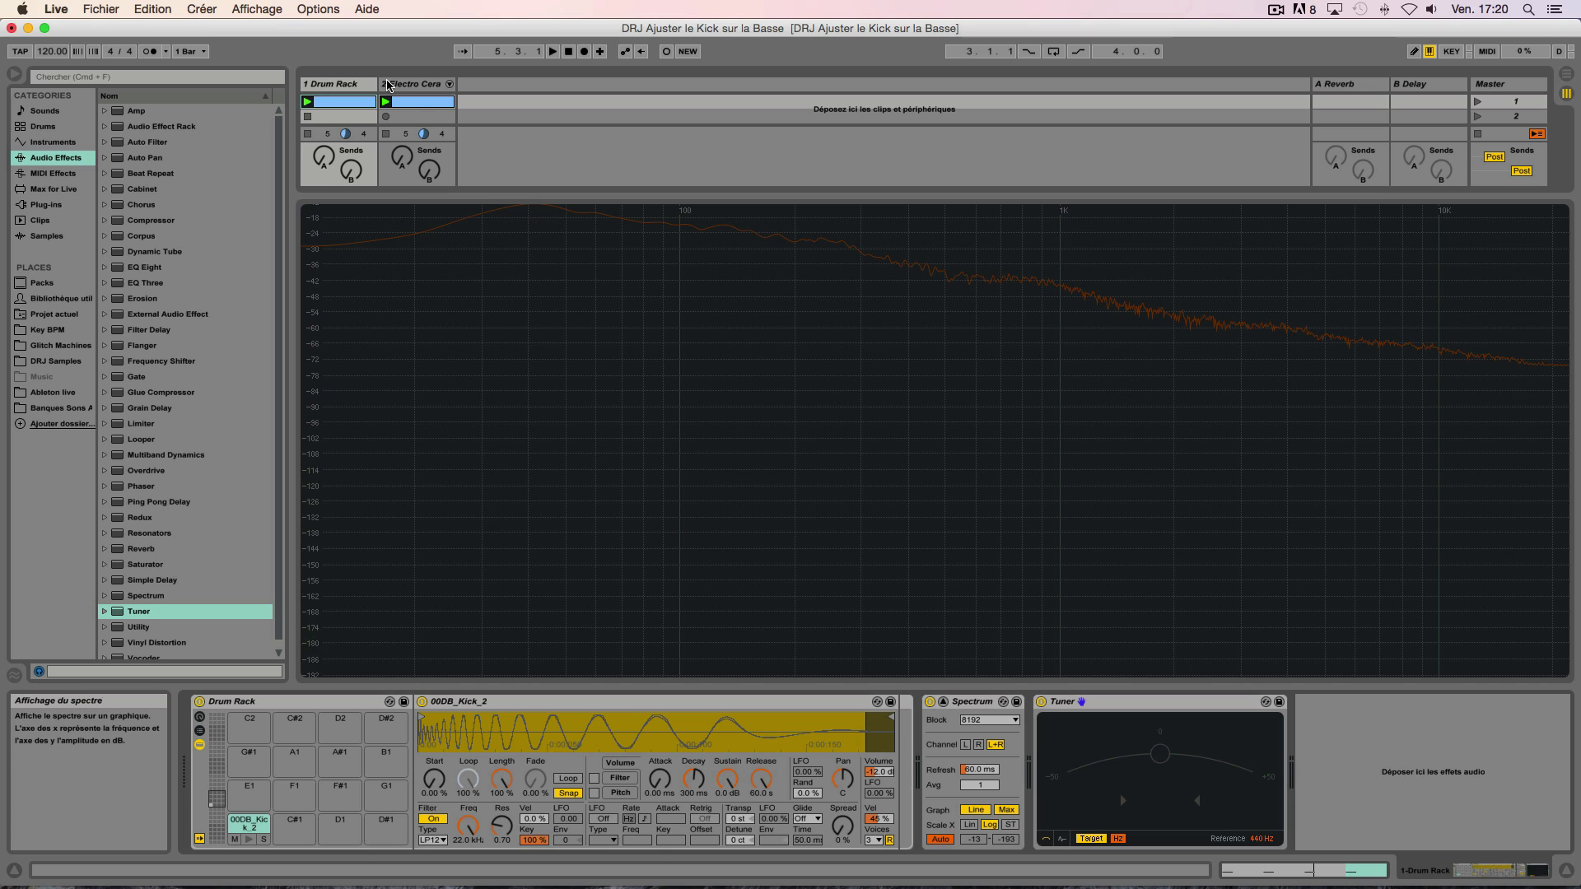
Solo the bass track again and examine its pitch in the Tuner and its enlarged Spectrum during playback.
click(409, 84)
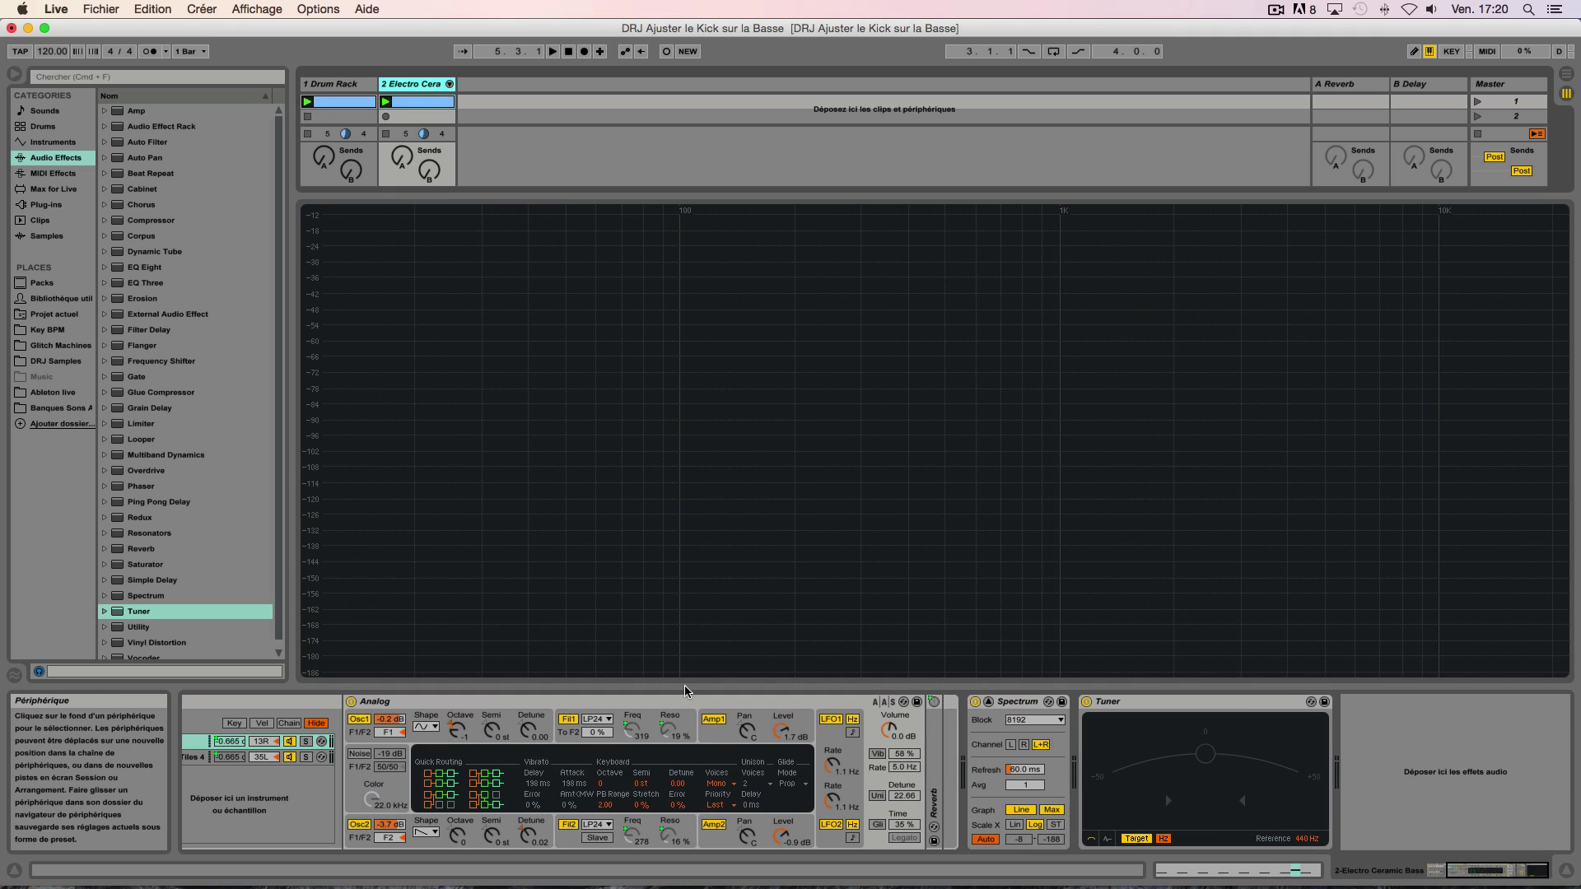
click(511, 145)
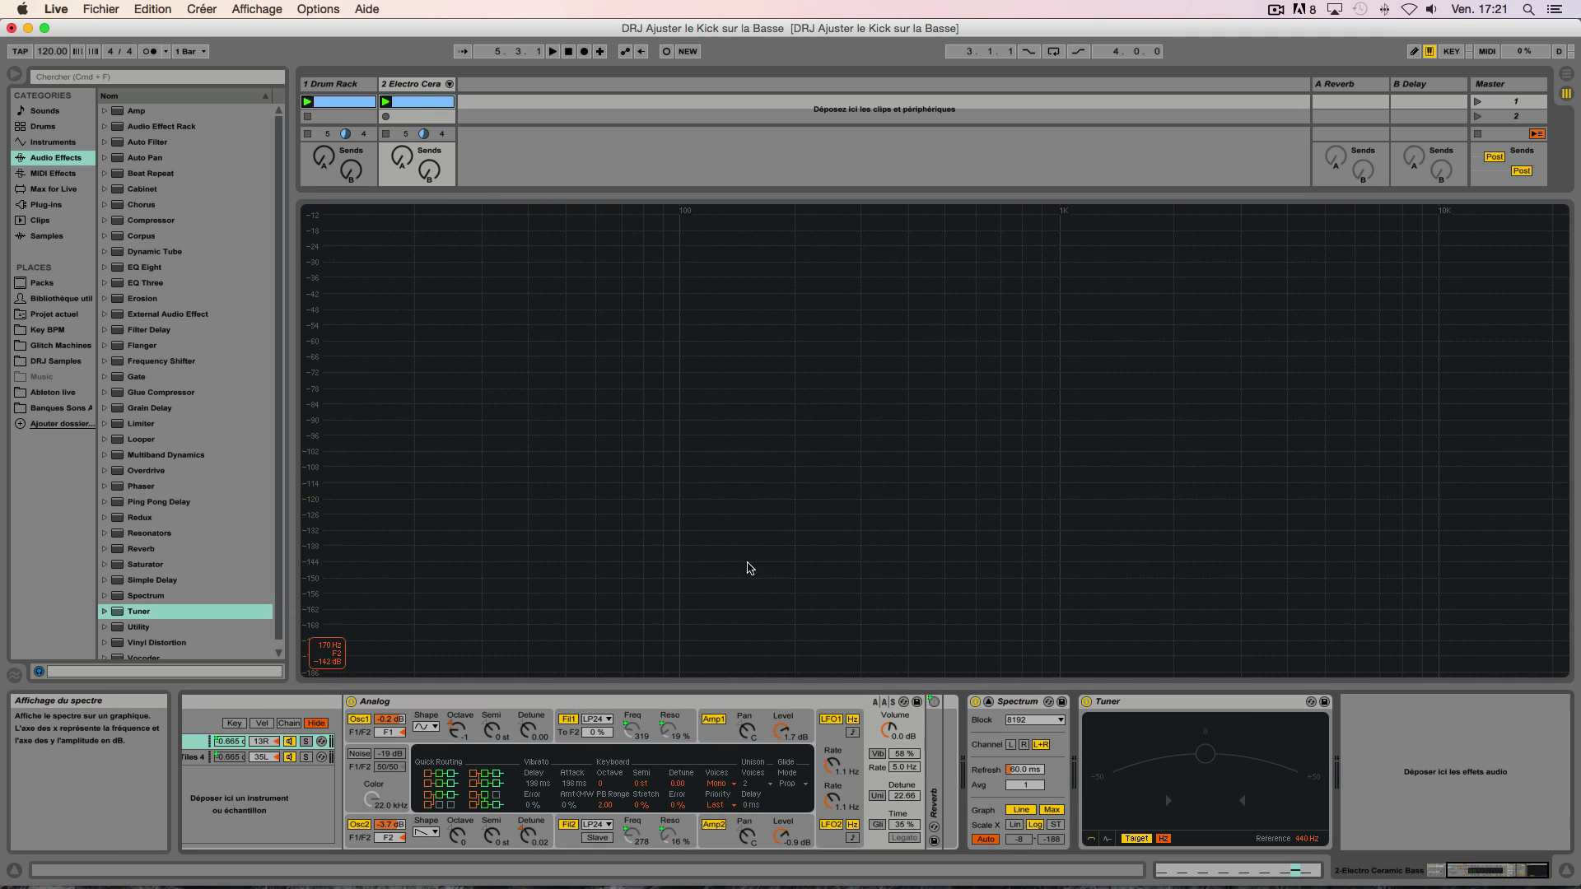
click(988, 701)
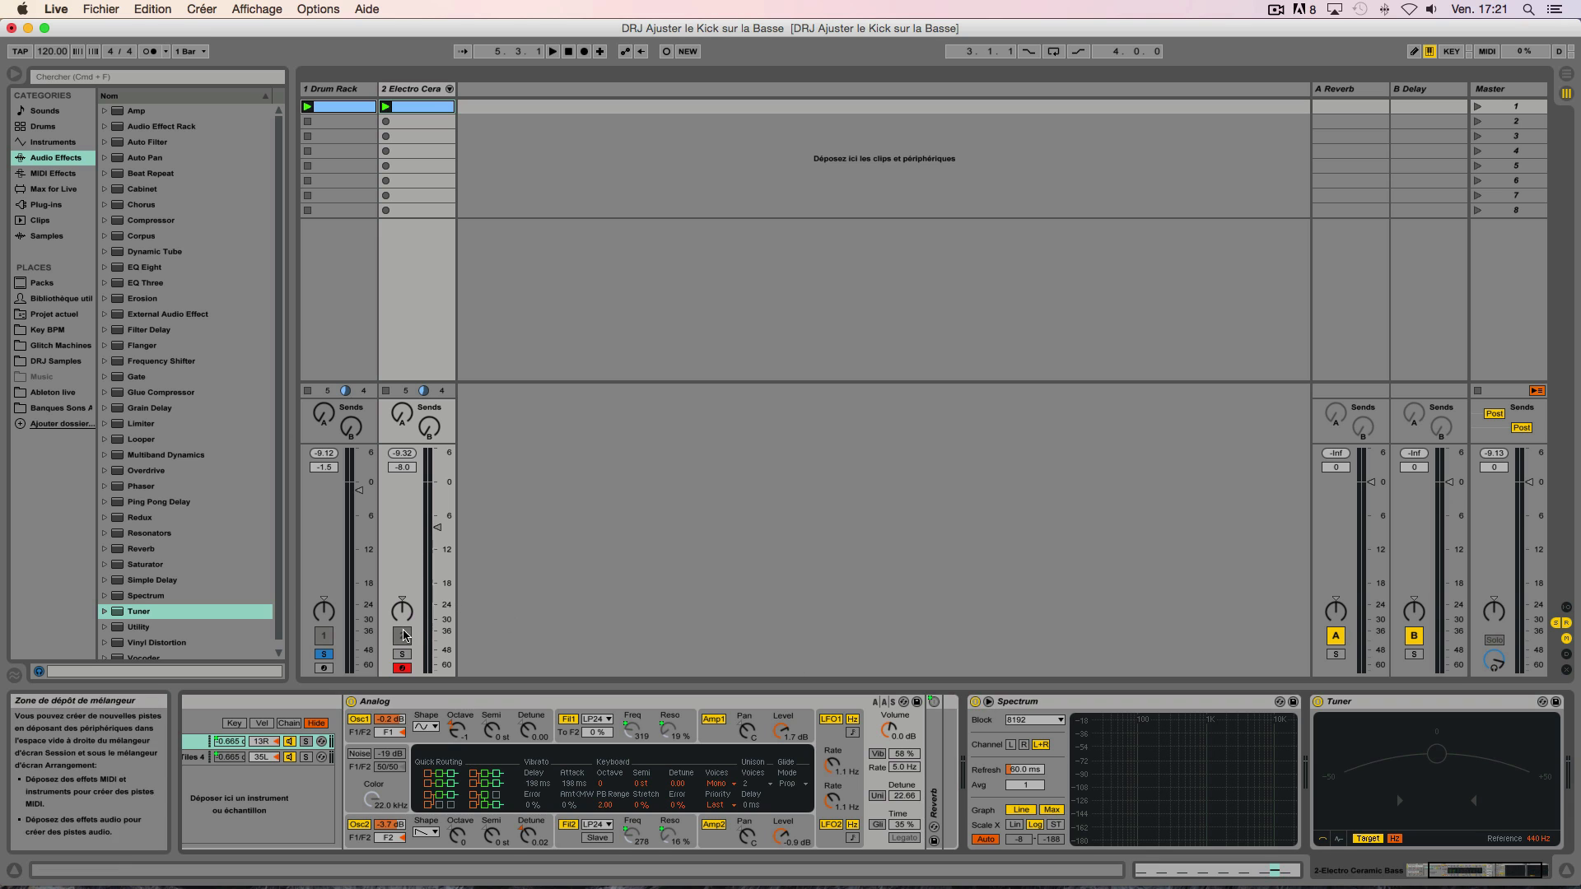
click(402, 654)
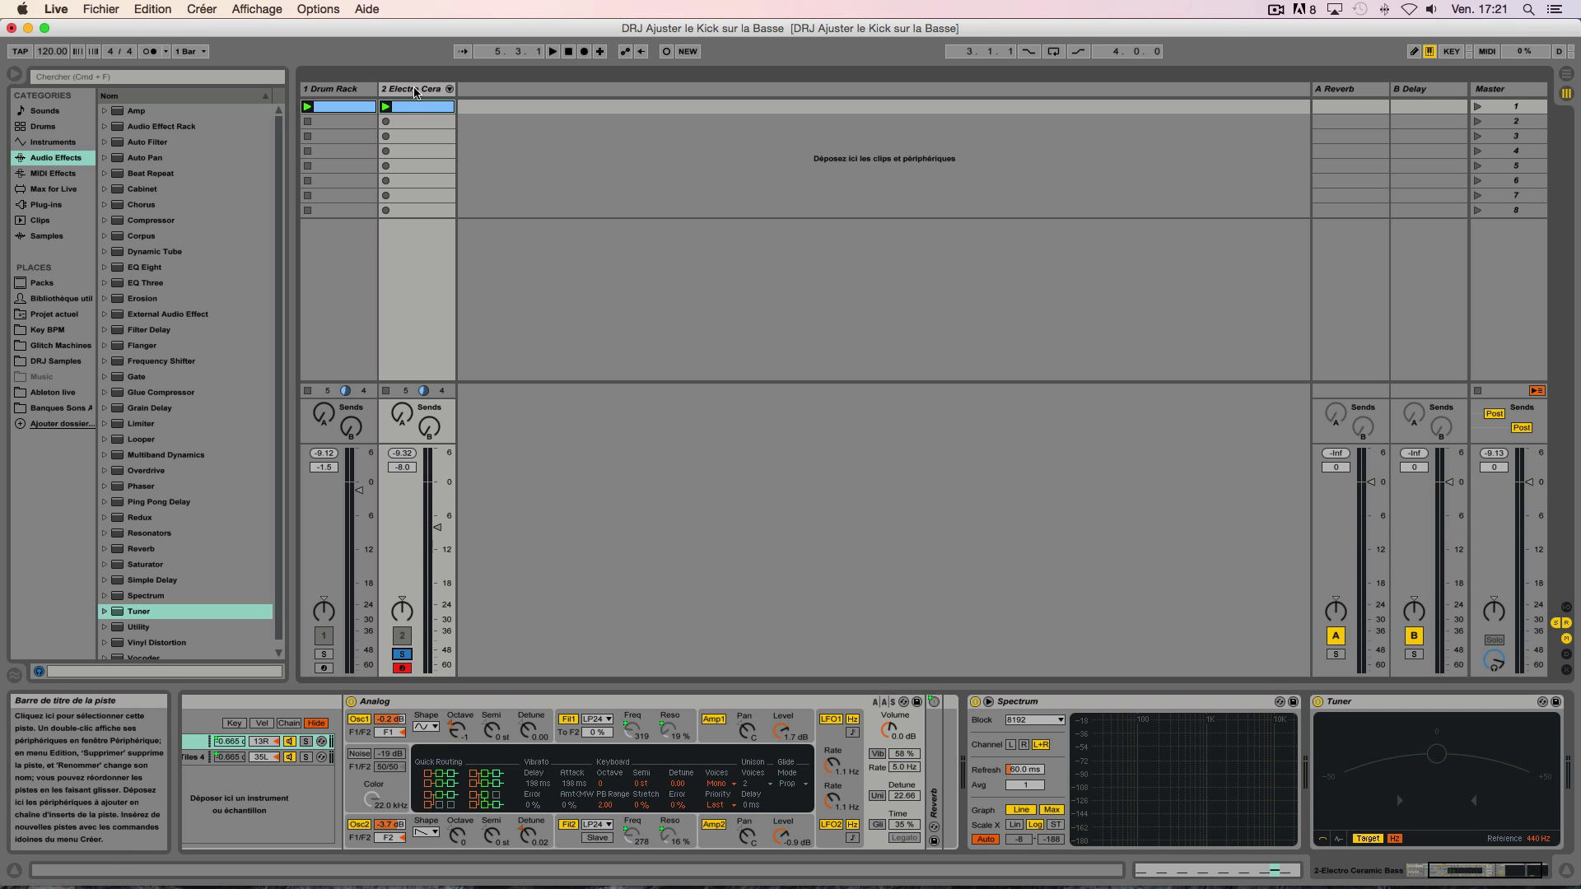
key(space)
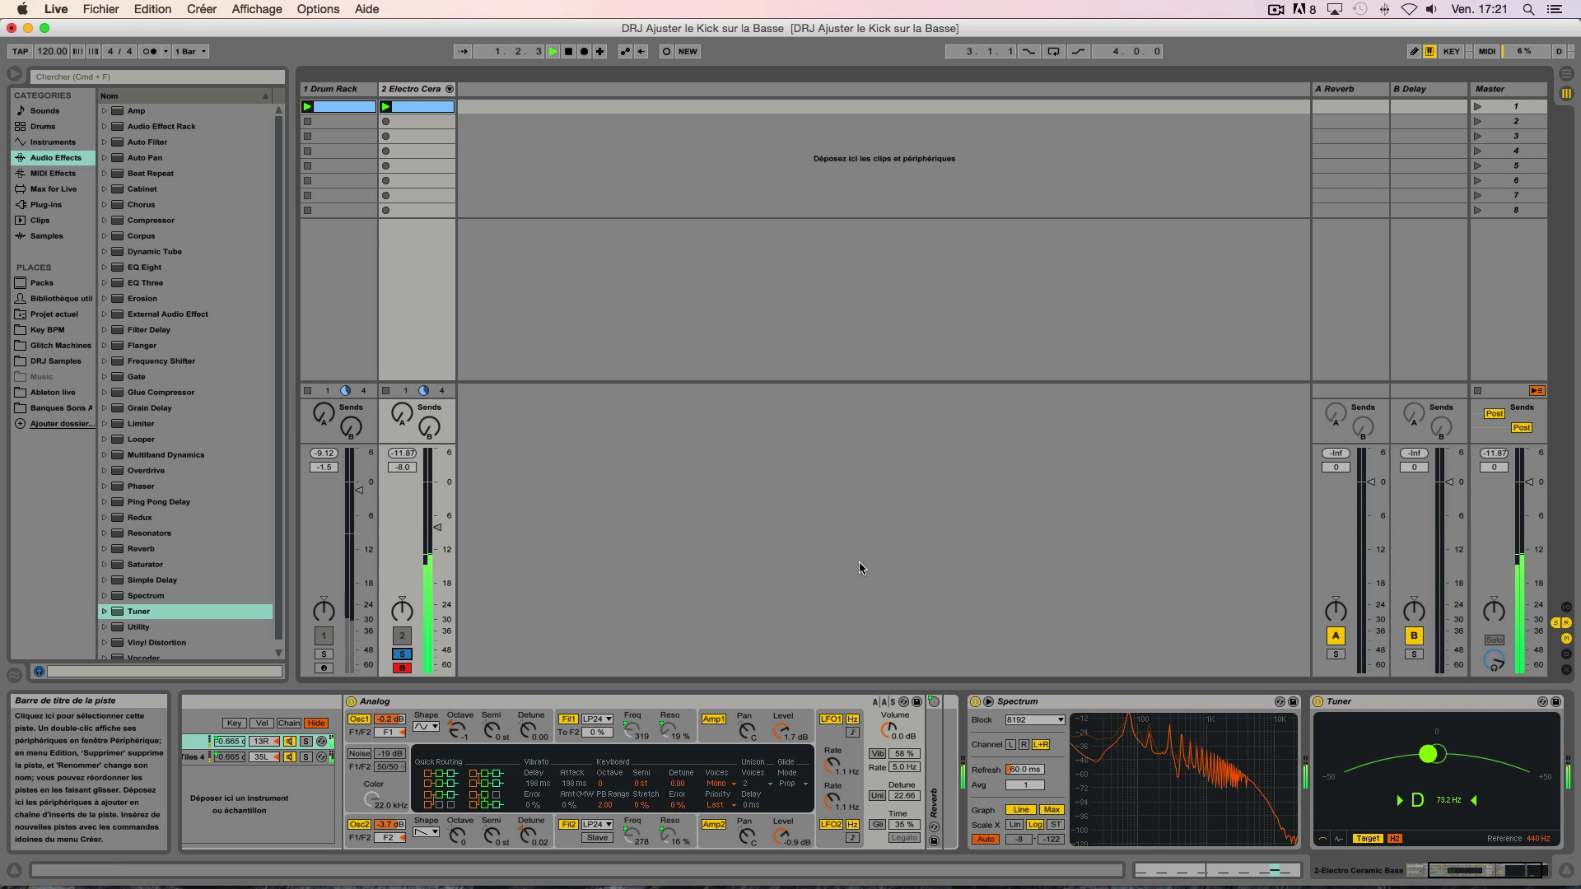
click(988, 702)
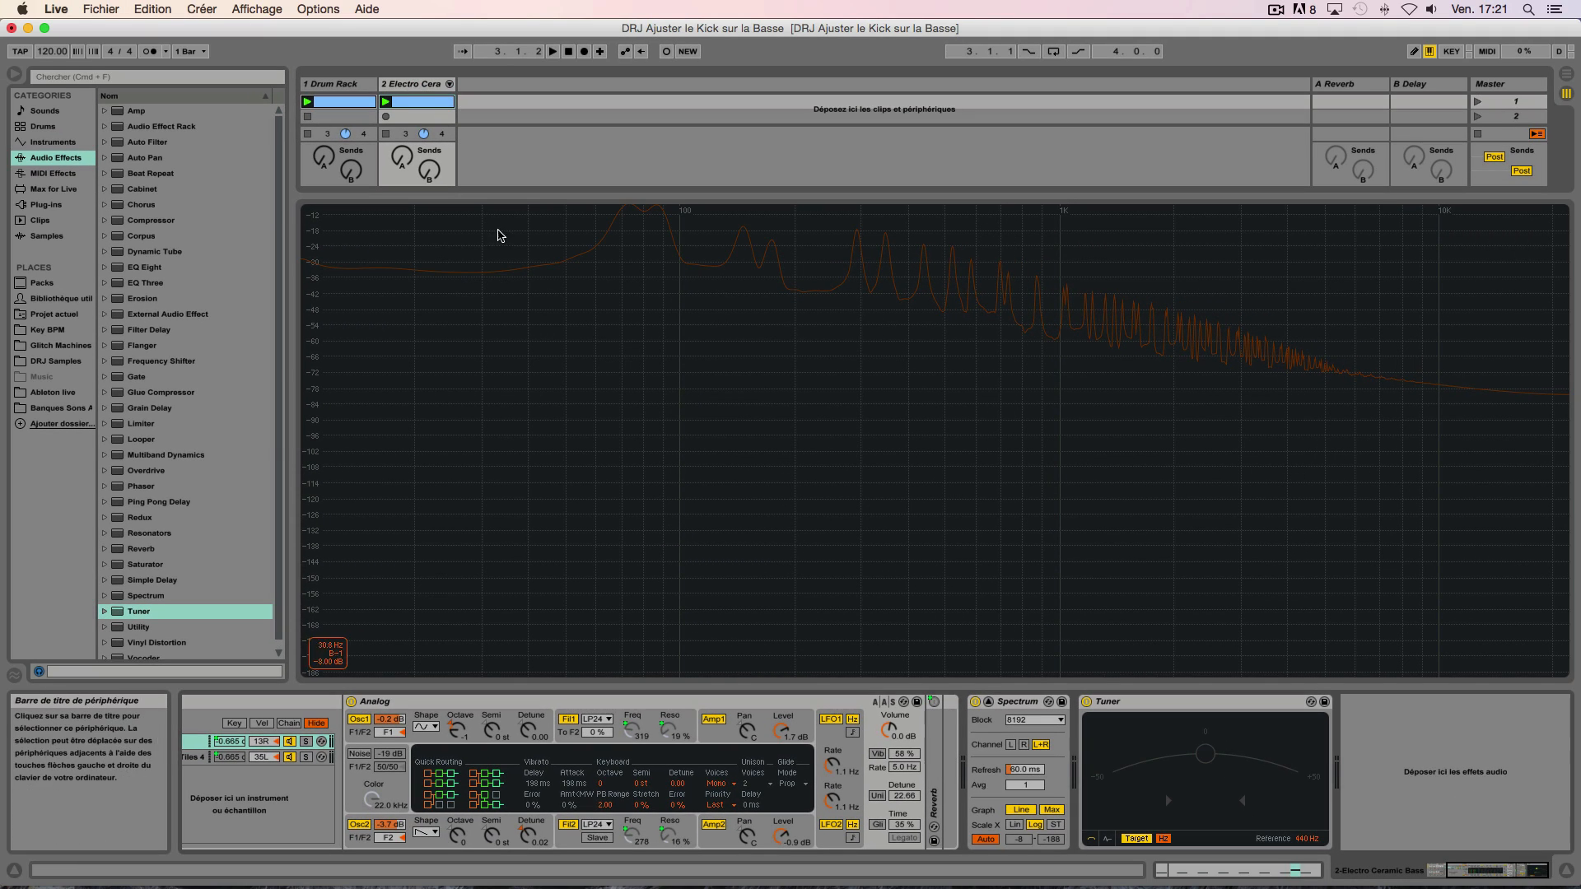
click(988, 702)
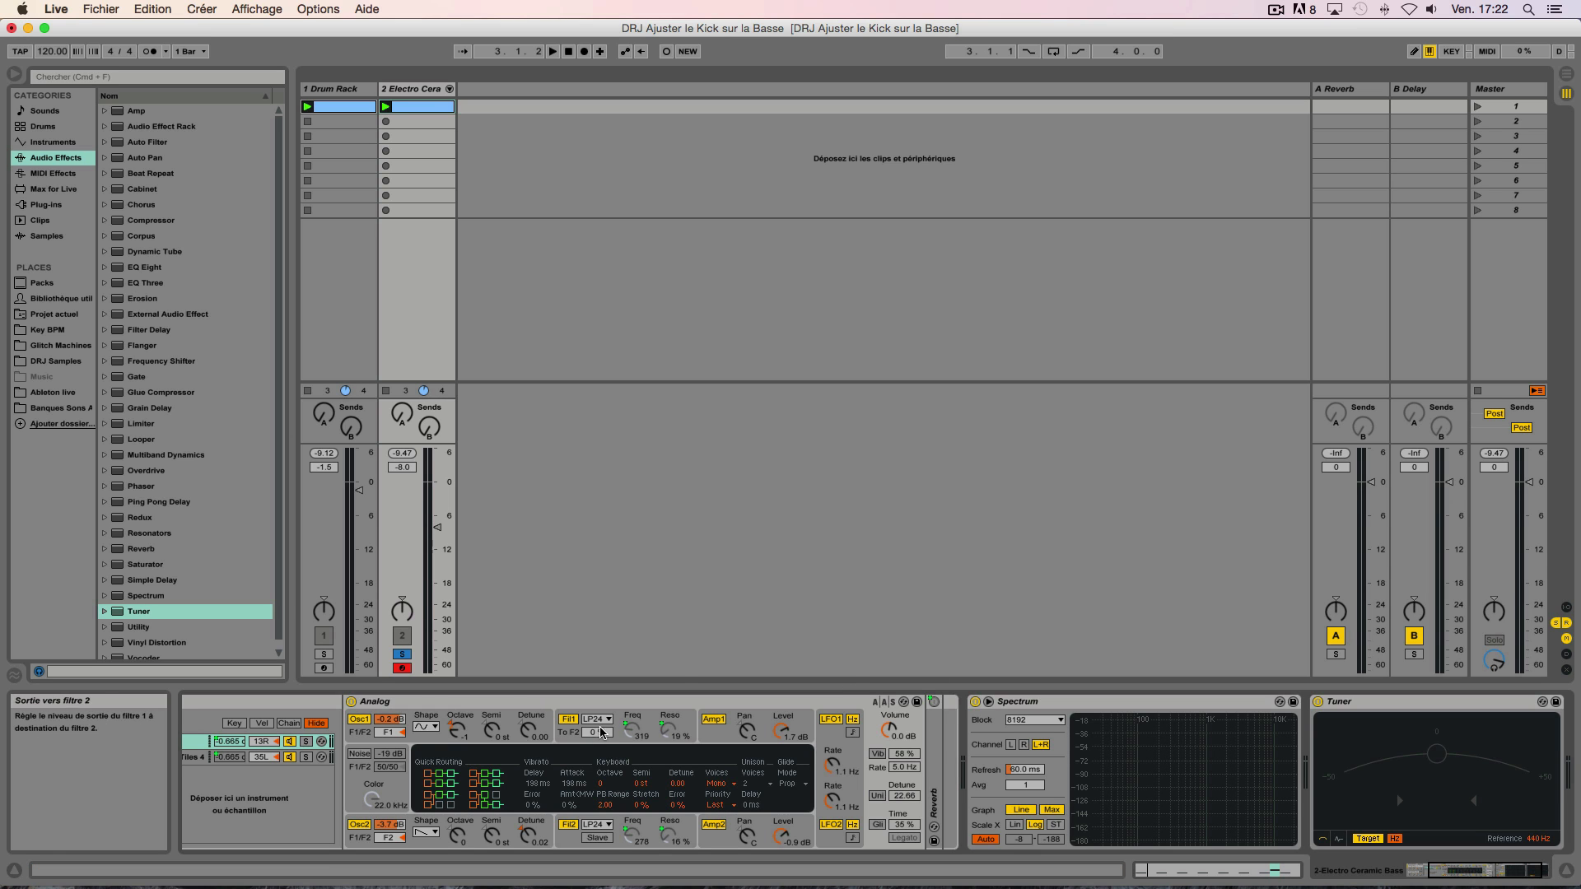
Place the 00DB_Kick_2.aif sample in the first slot of a new audio track.
scroll(568, 741, left, 5)
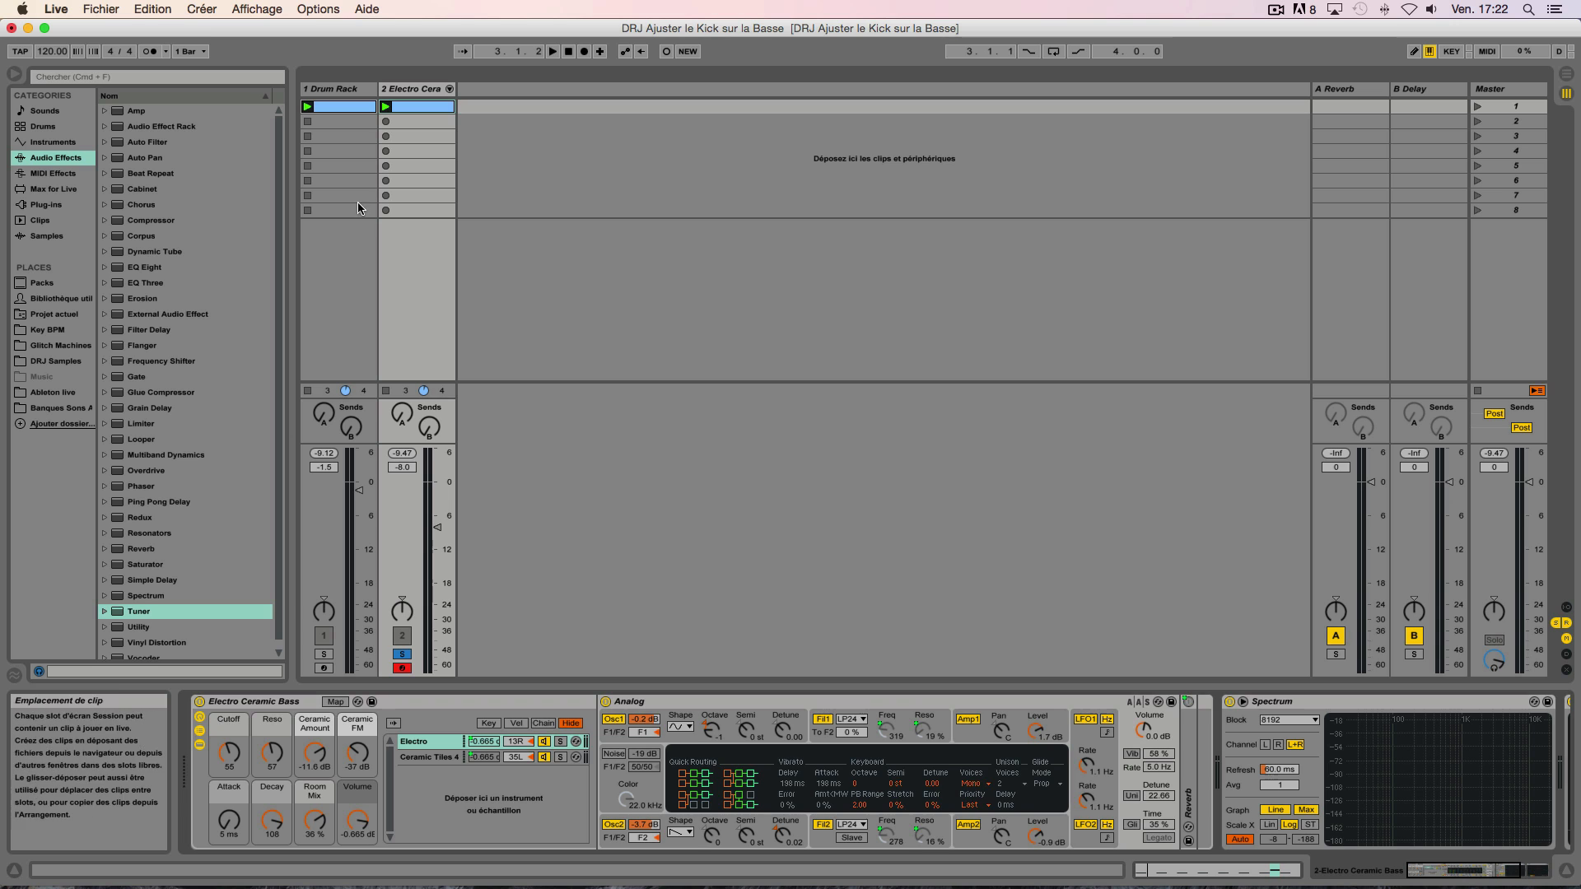
click(327, 89)
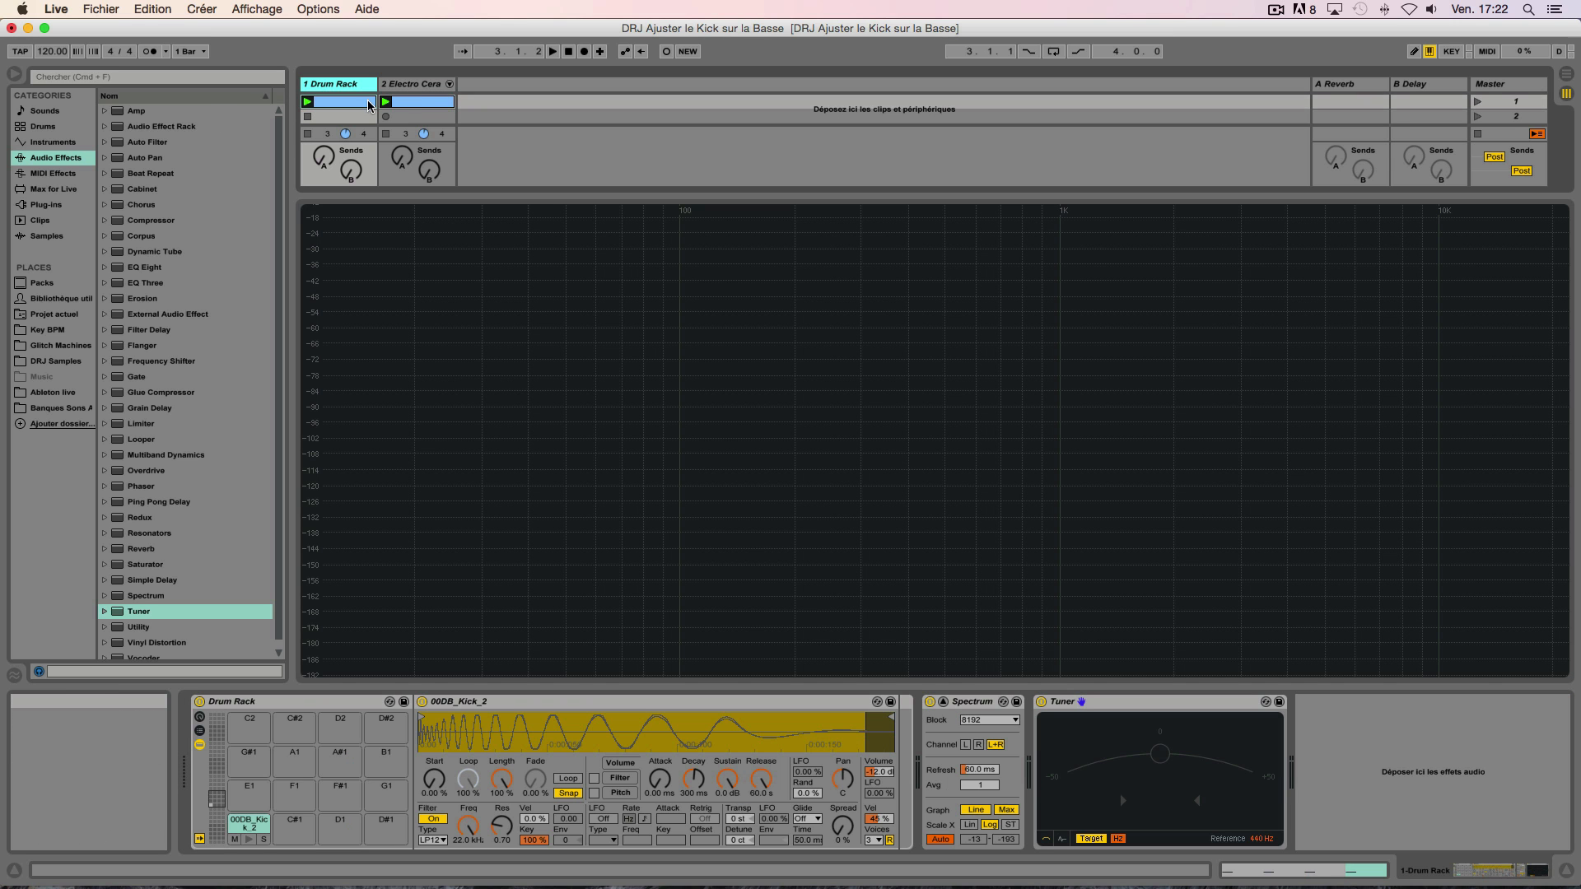
click(45, 237)
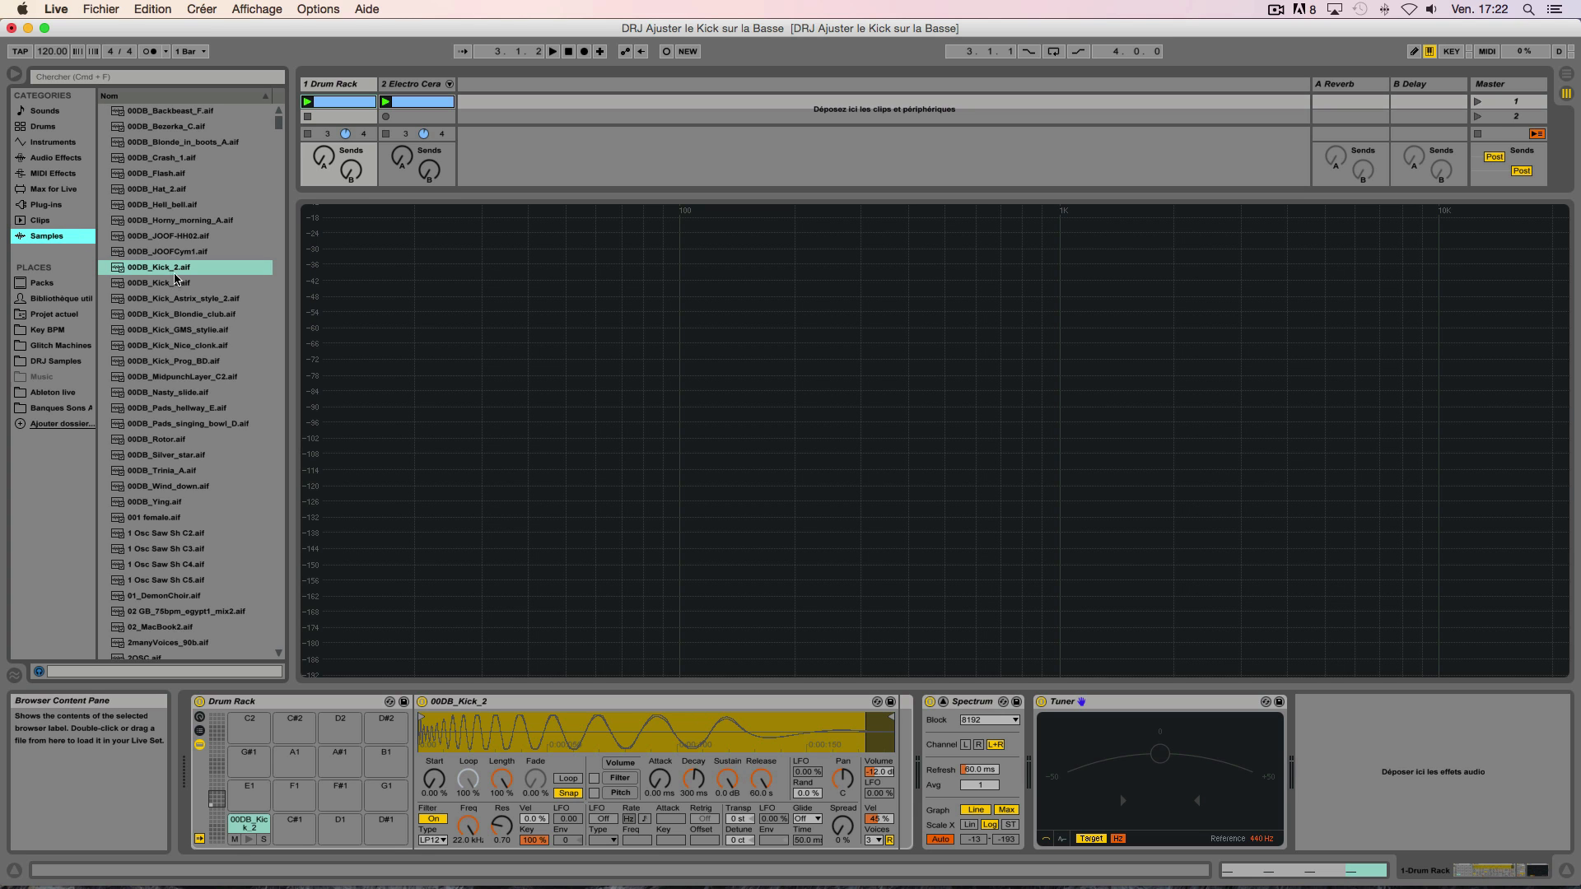
drag(159, 270, 482, 115)
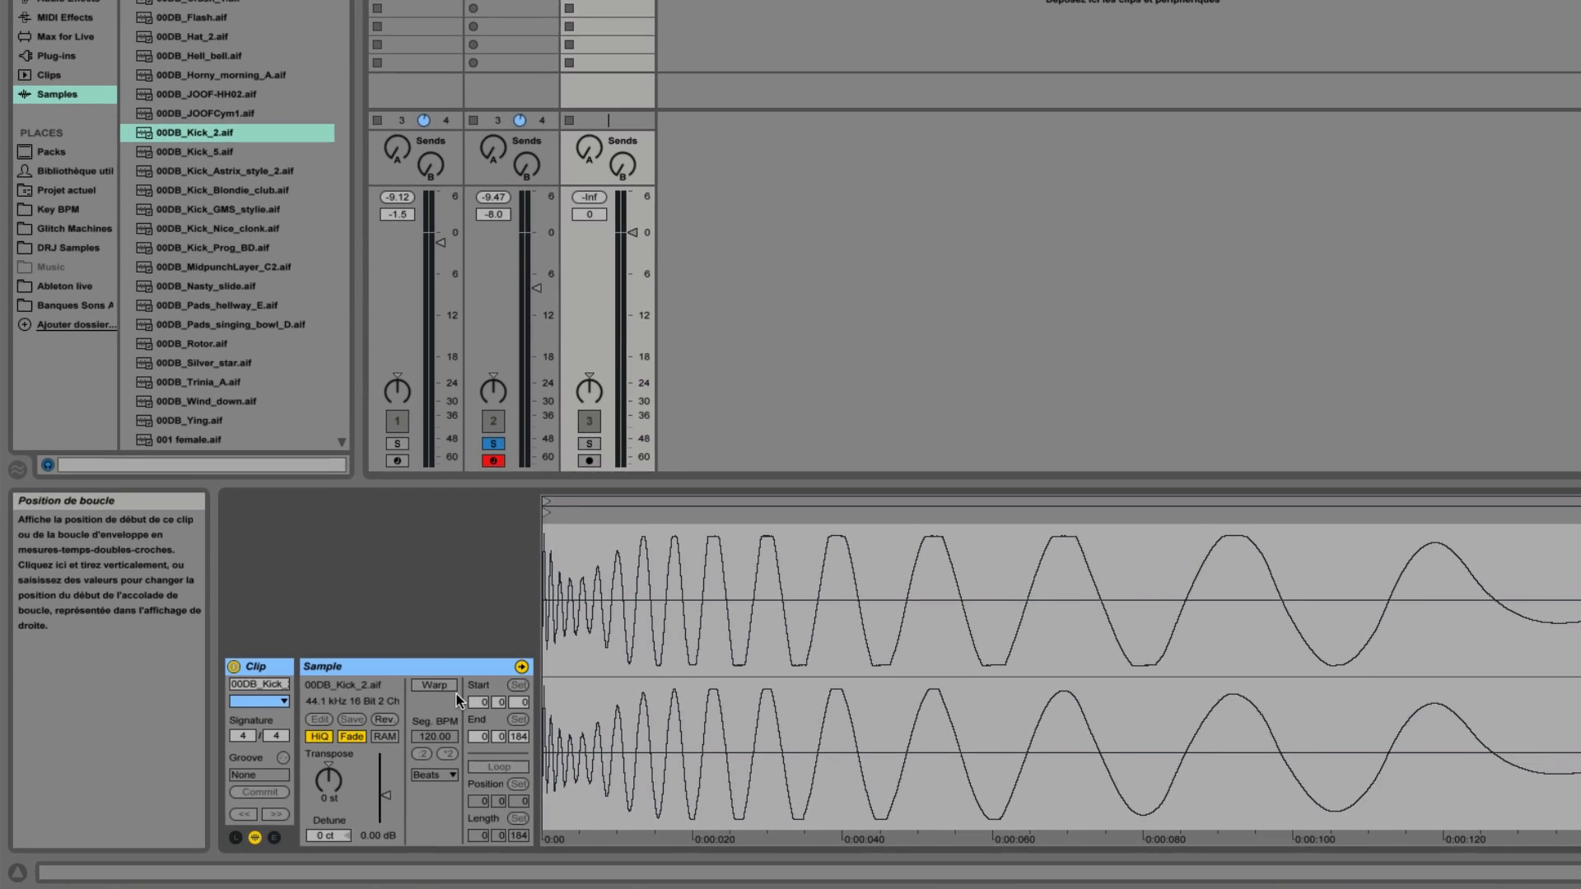
Enable Warp on the kick sample clip, transpose it to 1 st and keep Beats mode with Transients preserved.
click(363, 717)
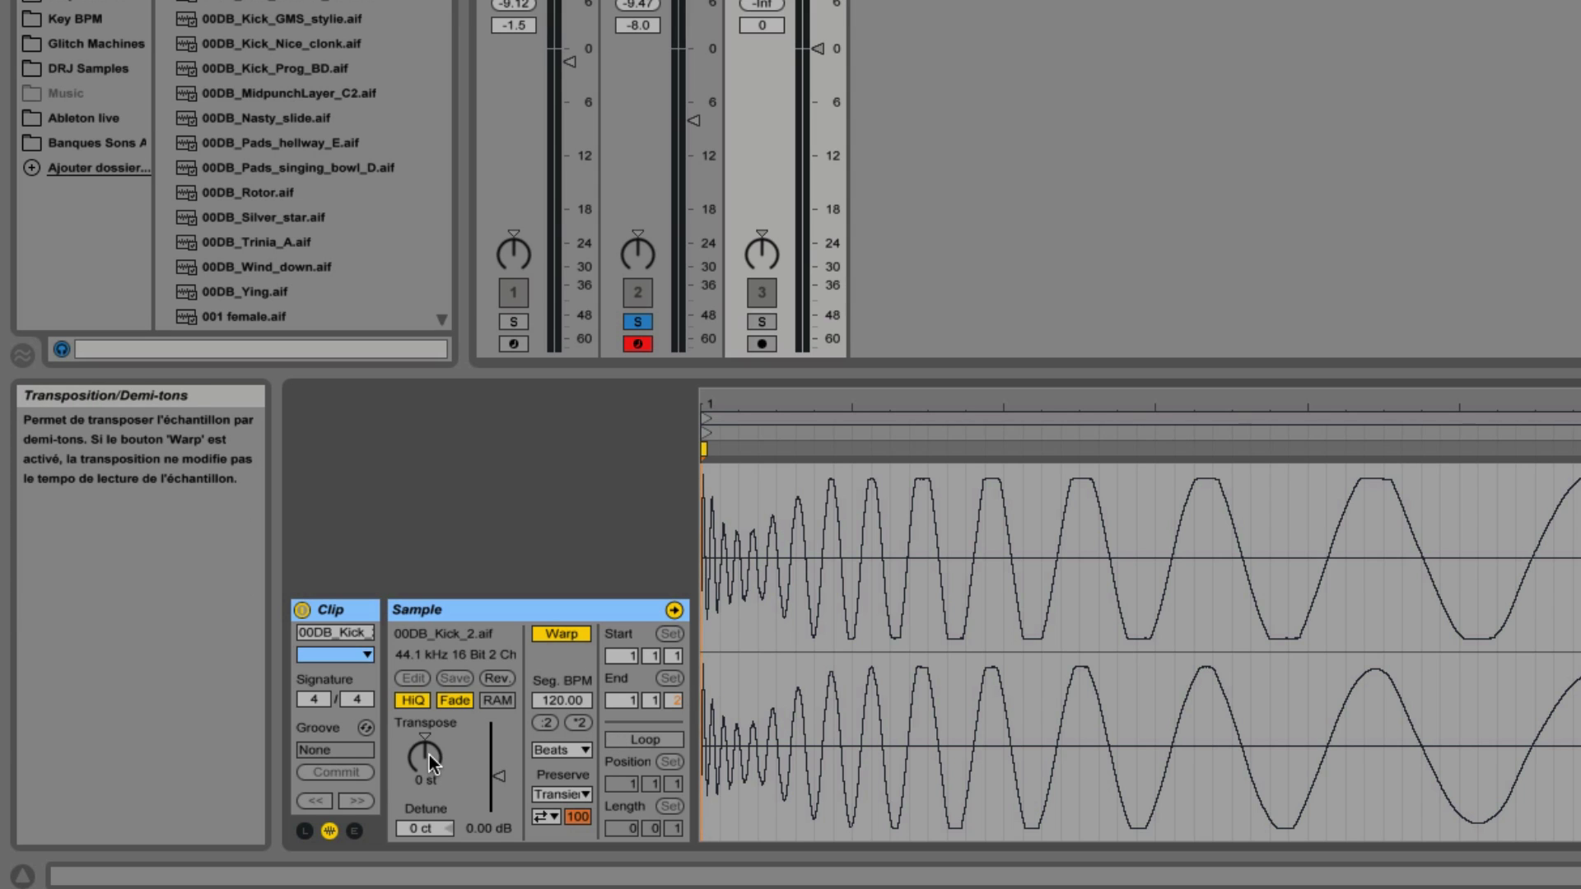
mouse_move(428, 758)
mouse_down()
mouse_move(428, 740)
mouse_move(427, 756)
mouse_up()
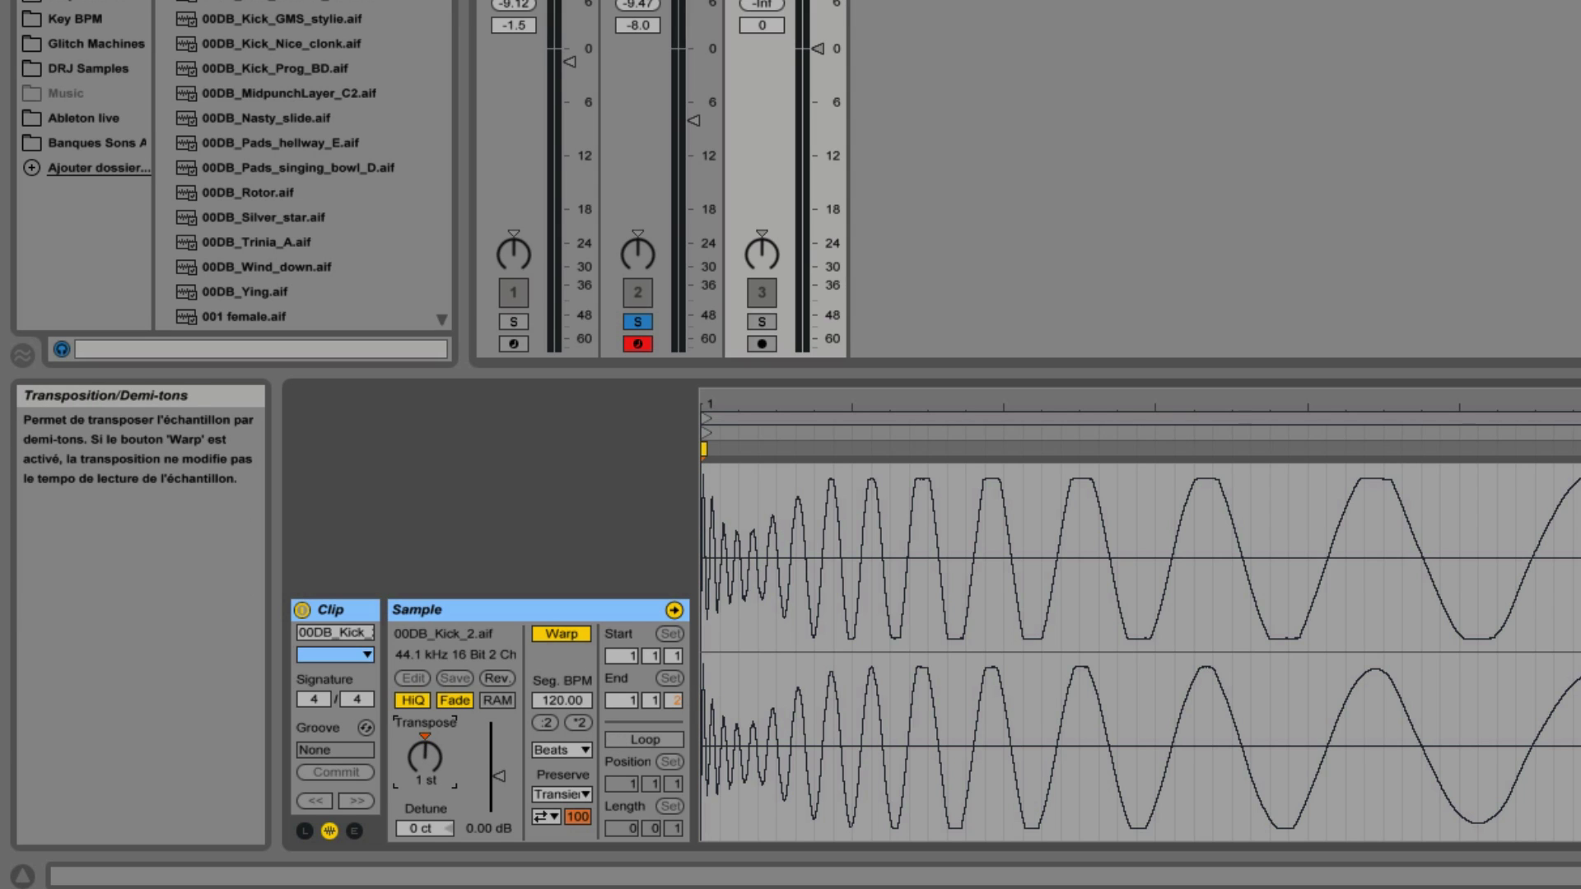
click(574, 795)
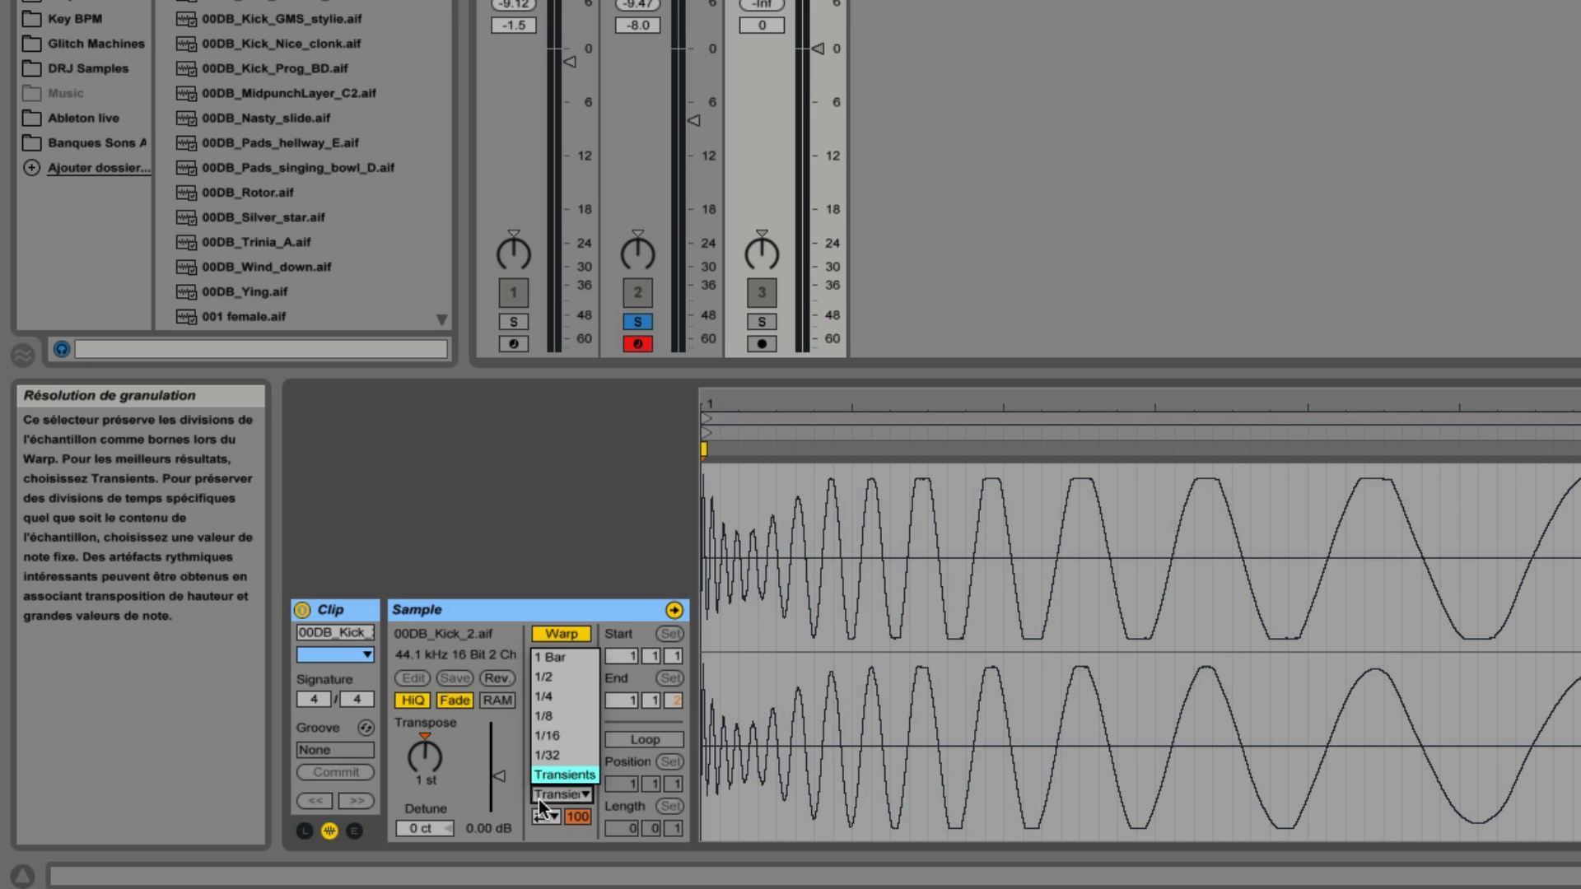
click(557, 776)
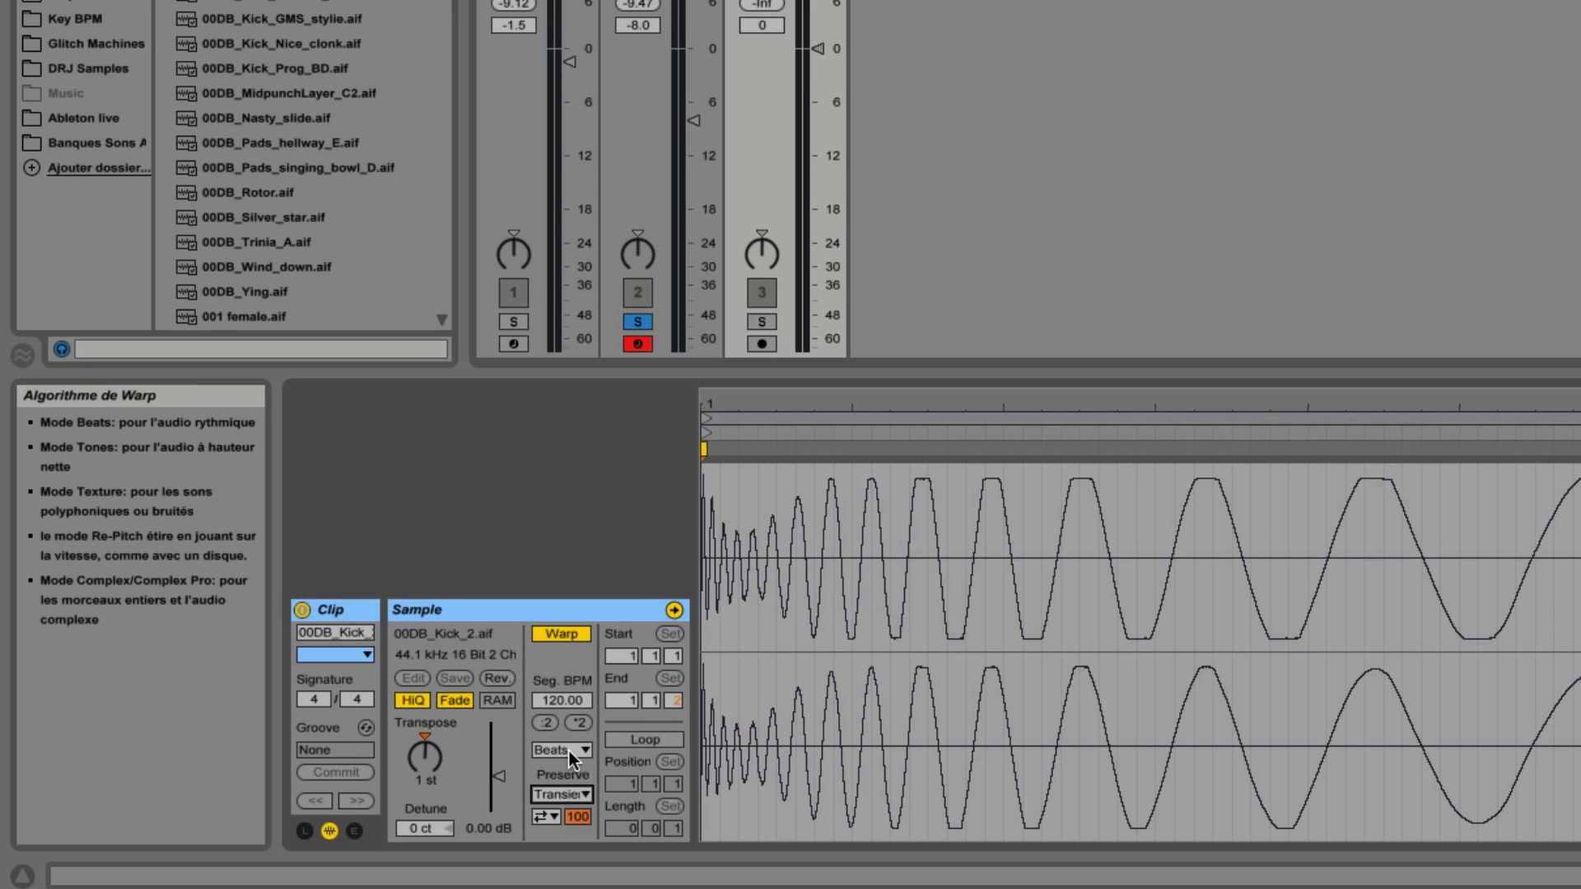
click(570, 752)
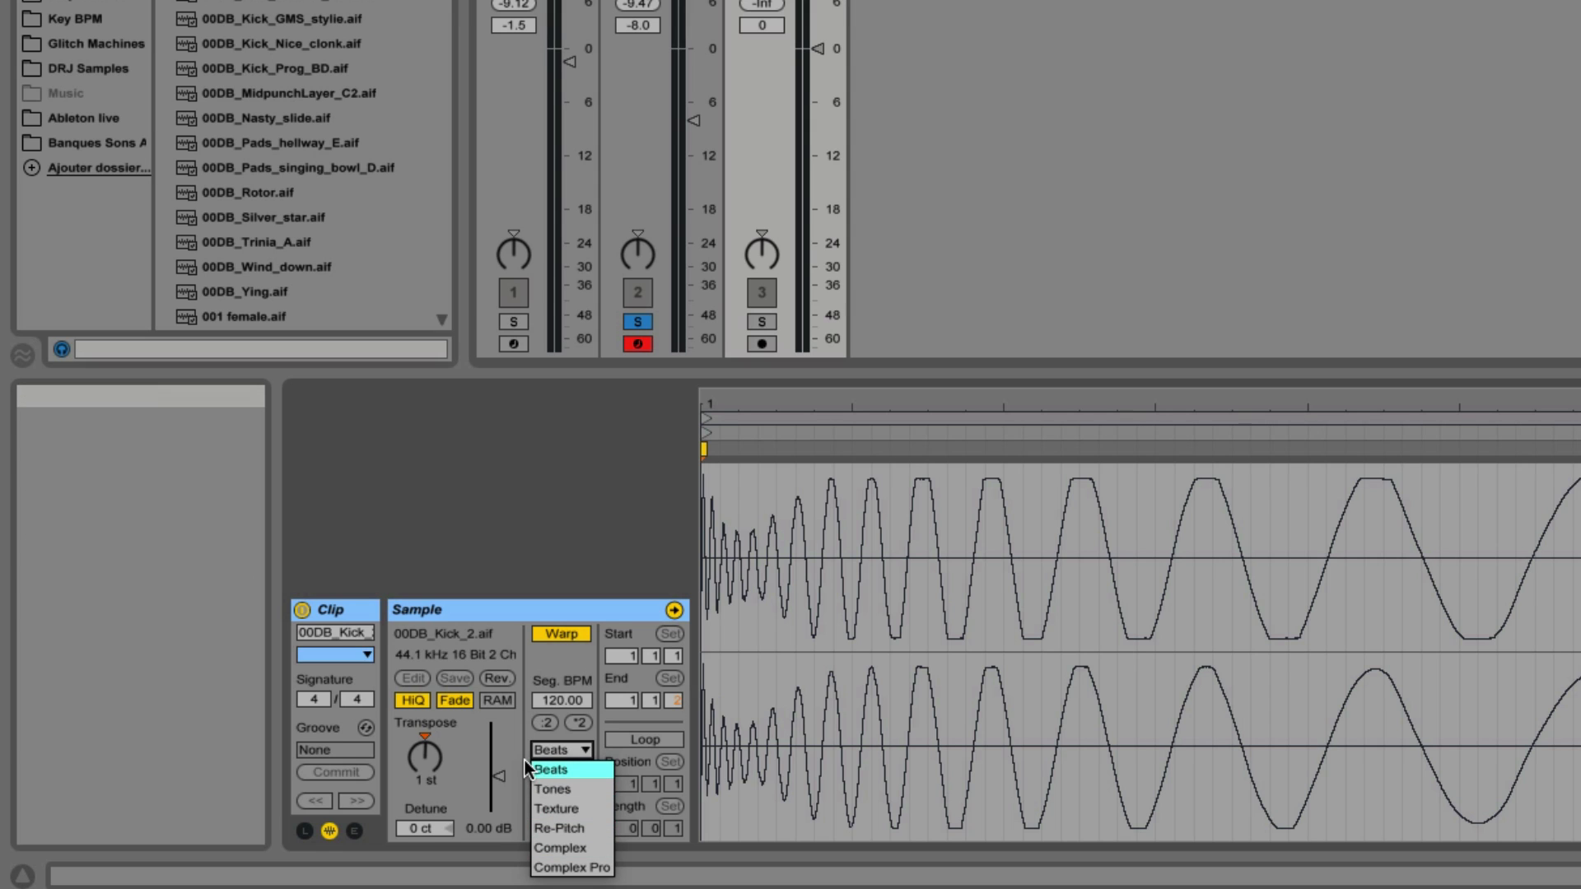
click(549, 769)
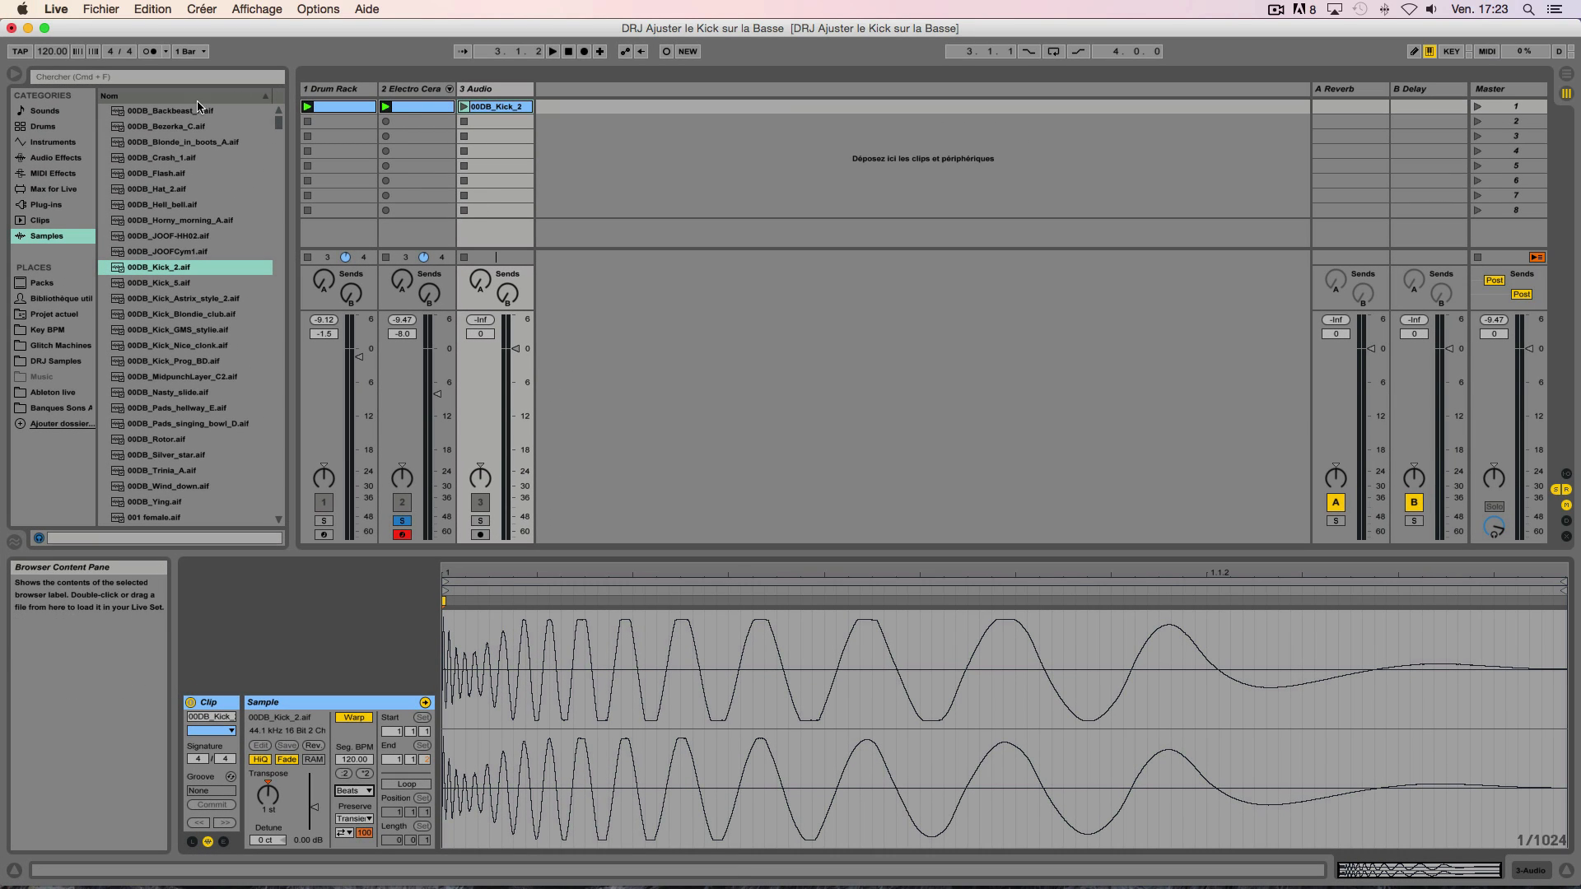
Load a Sampler on a new track with the 00DB_Kick_2 sample and set its root key to F#3.
click(52, 143)
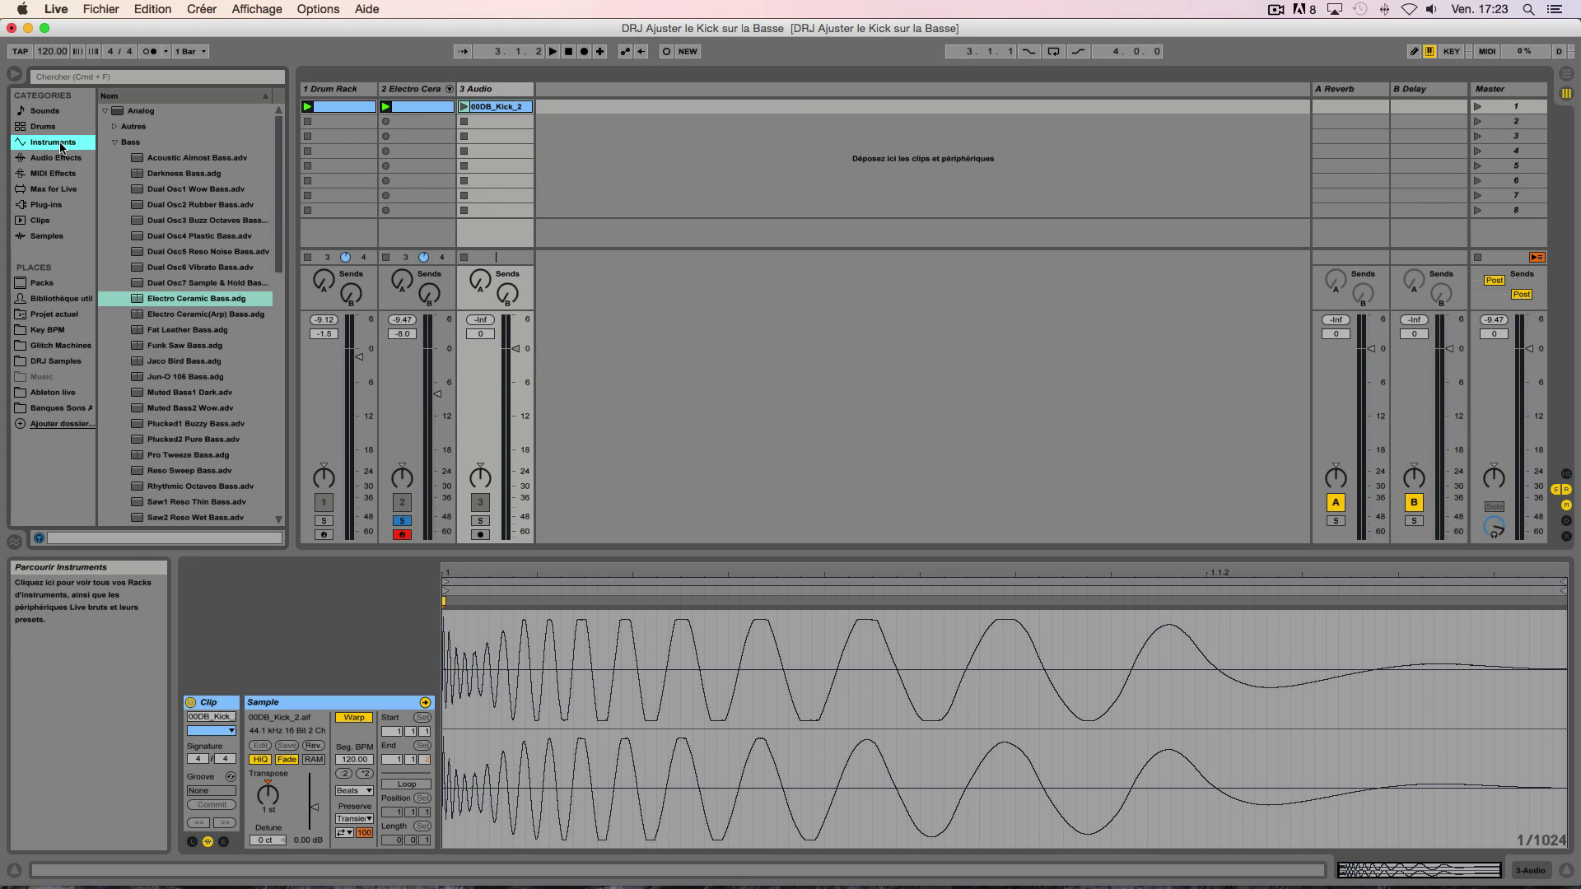
click(105, 112)
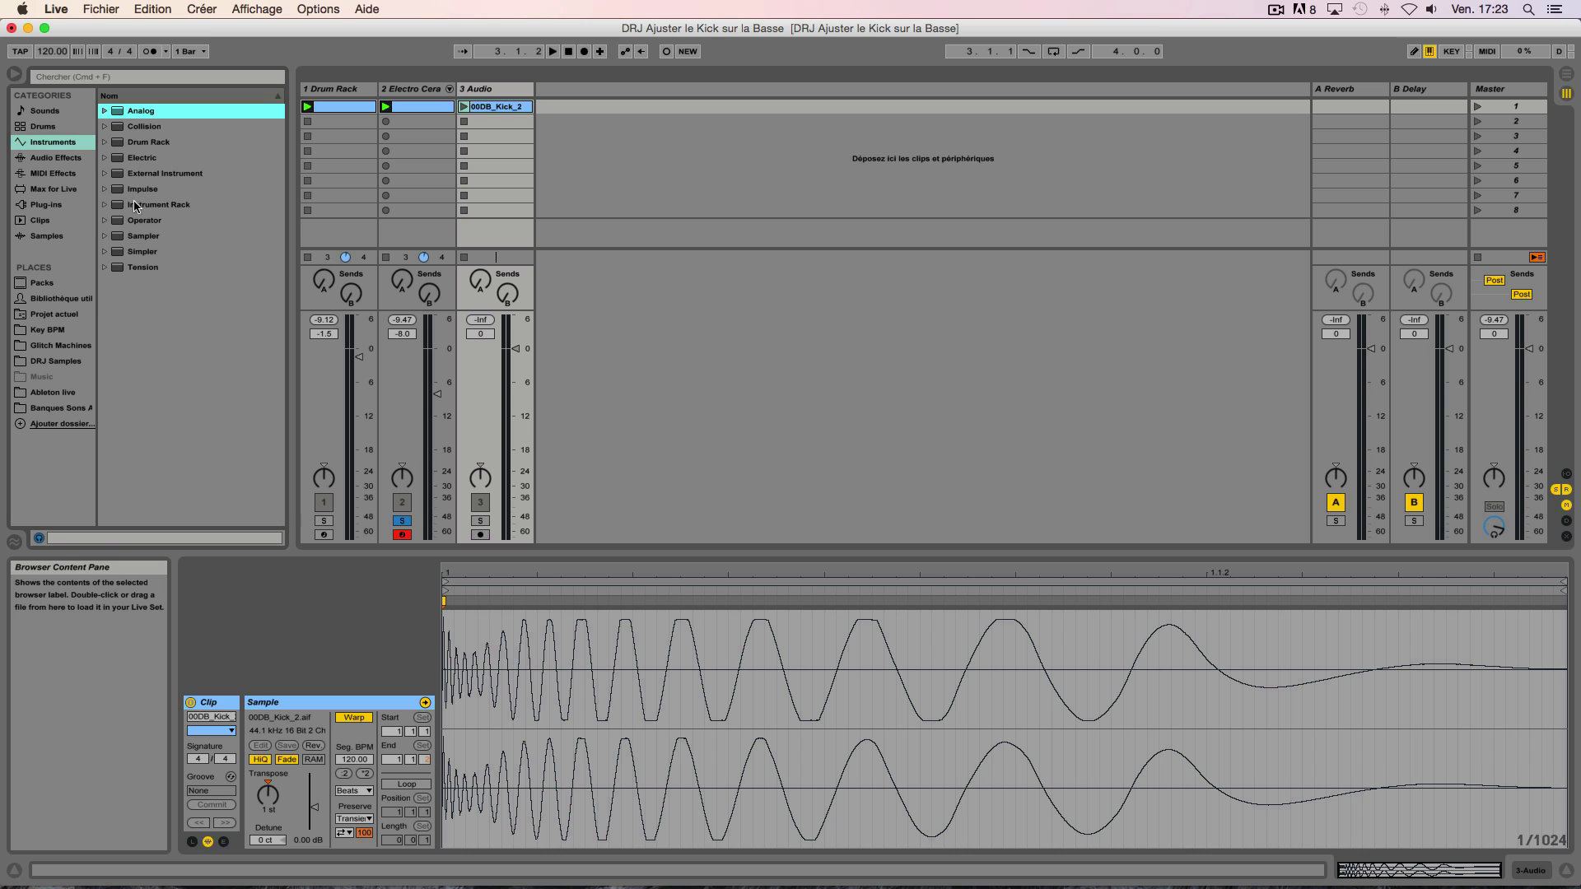
drag(144, 244, 577, 157)
drag(509, 108, 634, 744)
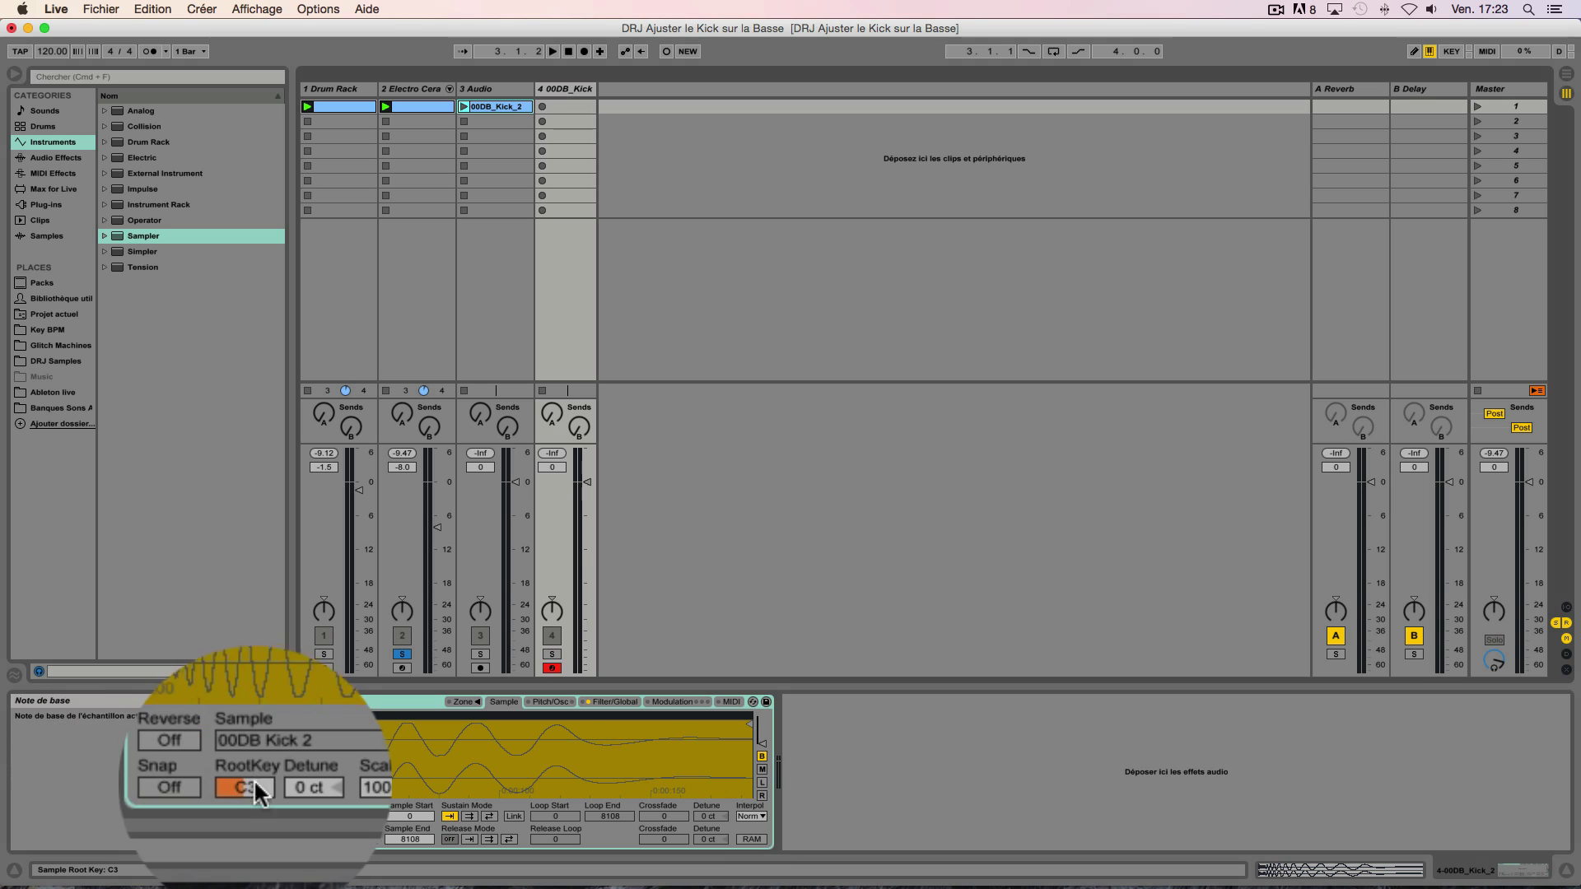
drag(254, 839, 255, 833)
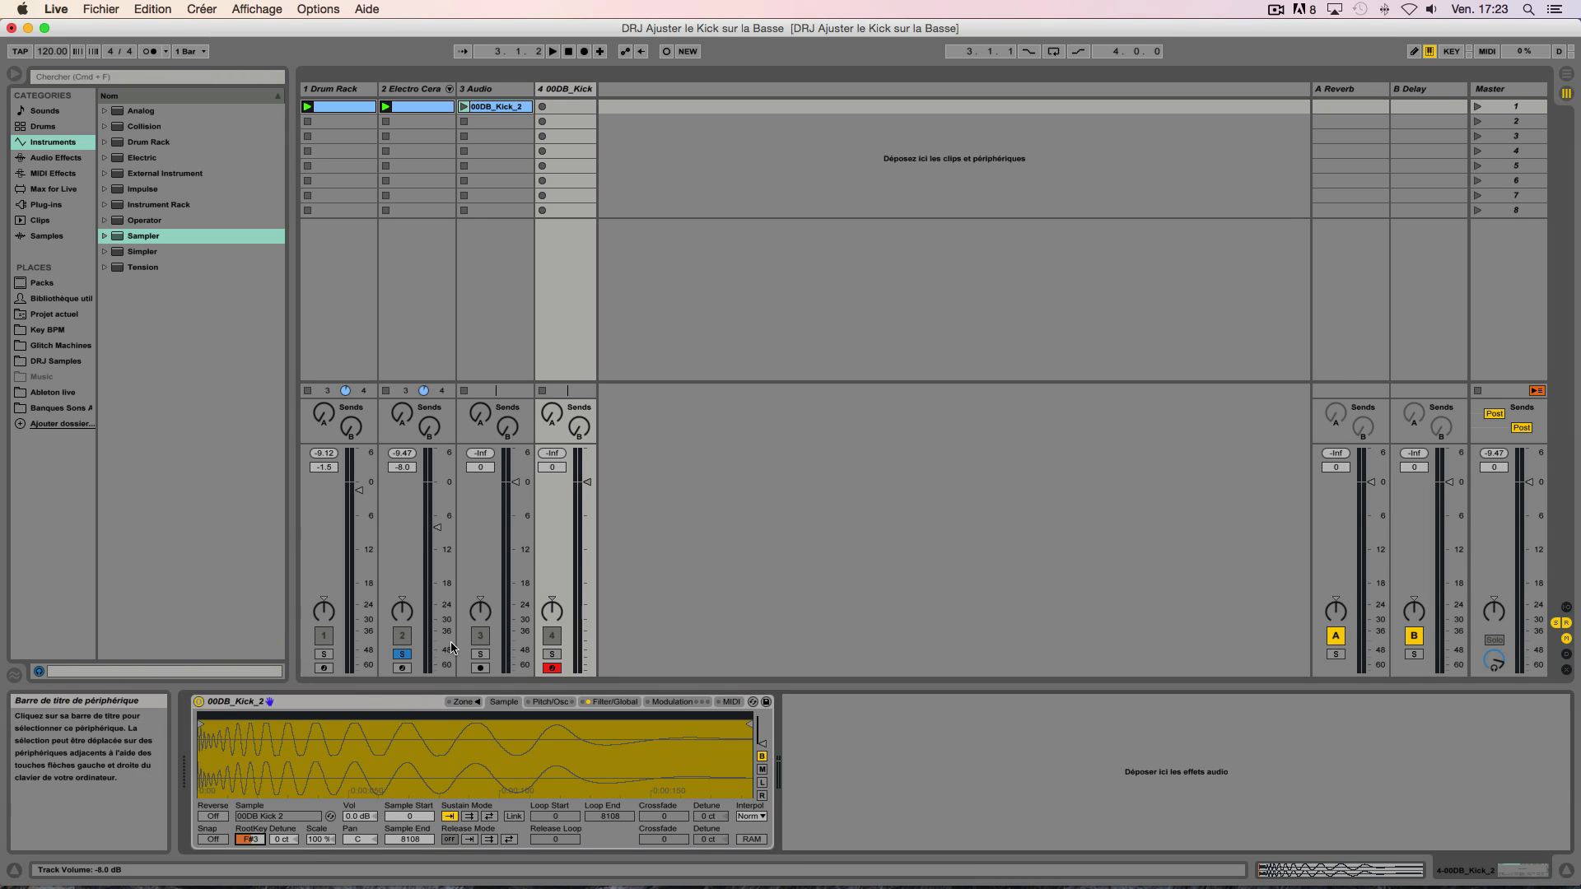
Delete the Sampler track and the third audio track, and show the drum track's devices.
click(582, 92)
key(BackSpace)
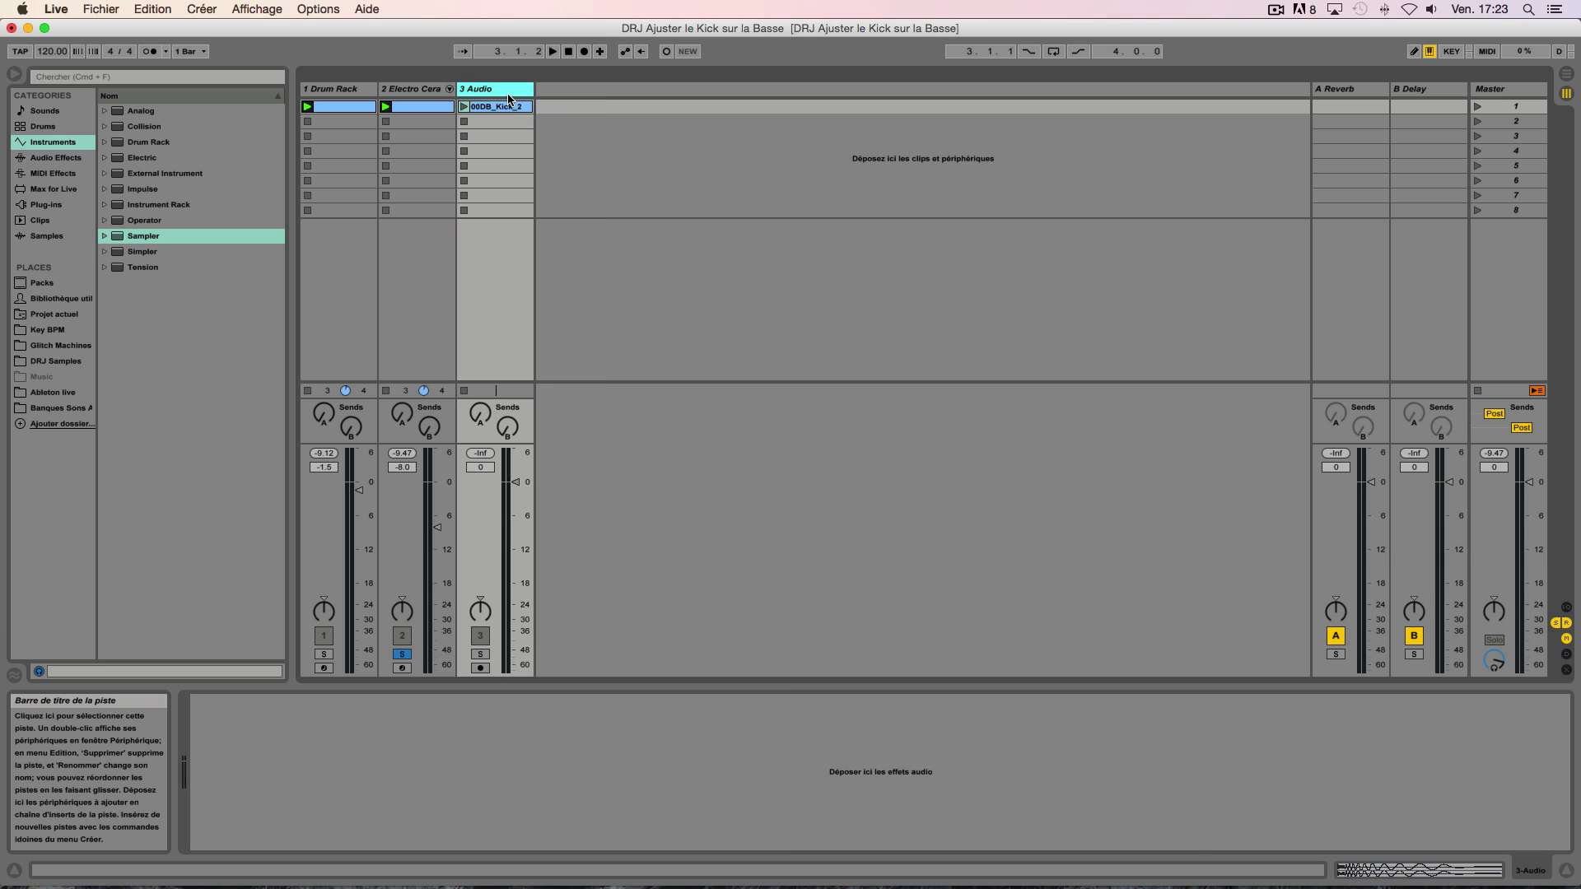
key(BackSpace)
click(361, 91)
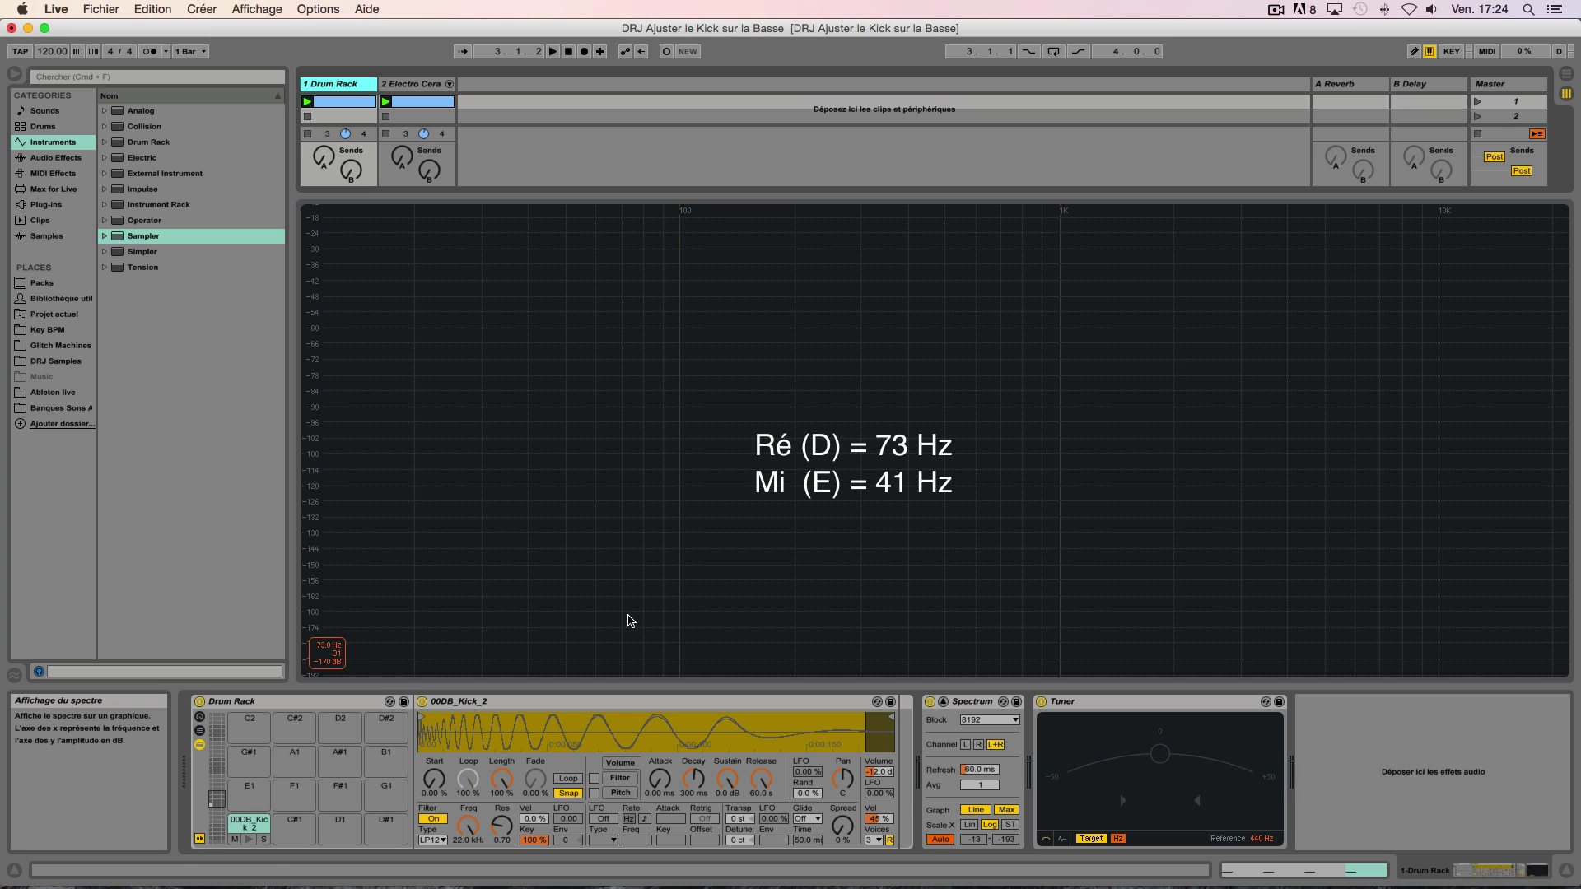
click(659, 888)
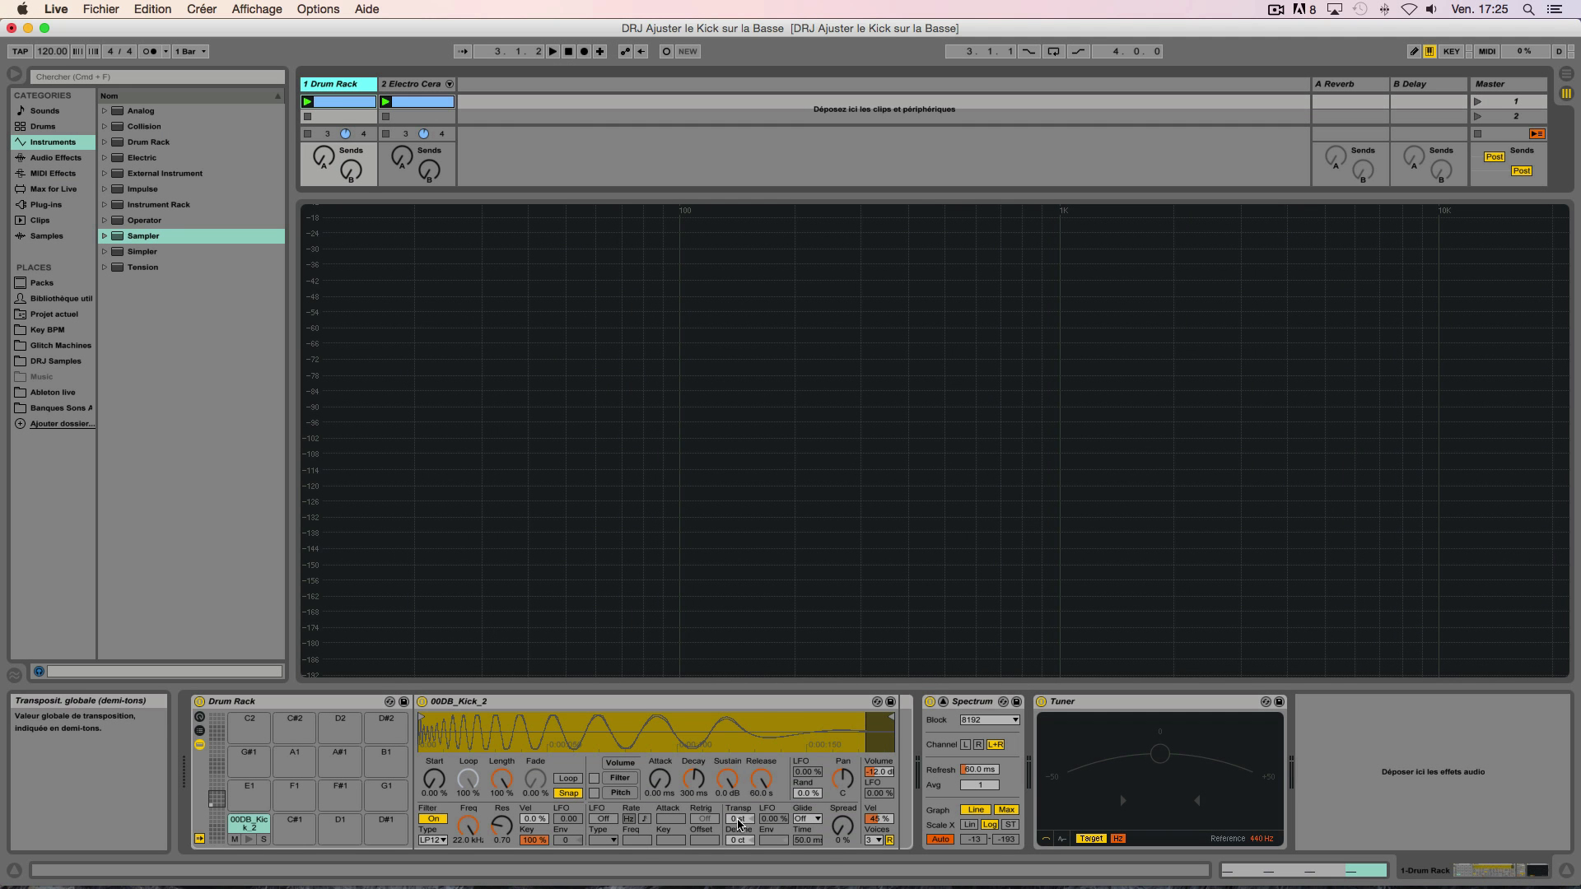
Transpose the kick's Simpler in the Drum Rack to -2 st.
click(751, 746)
key(Down)
key(Down)
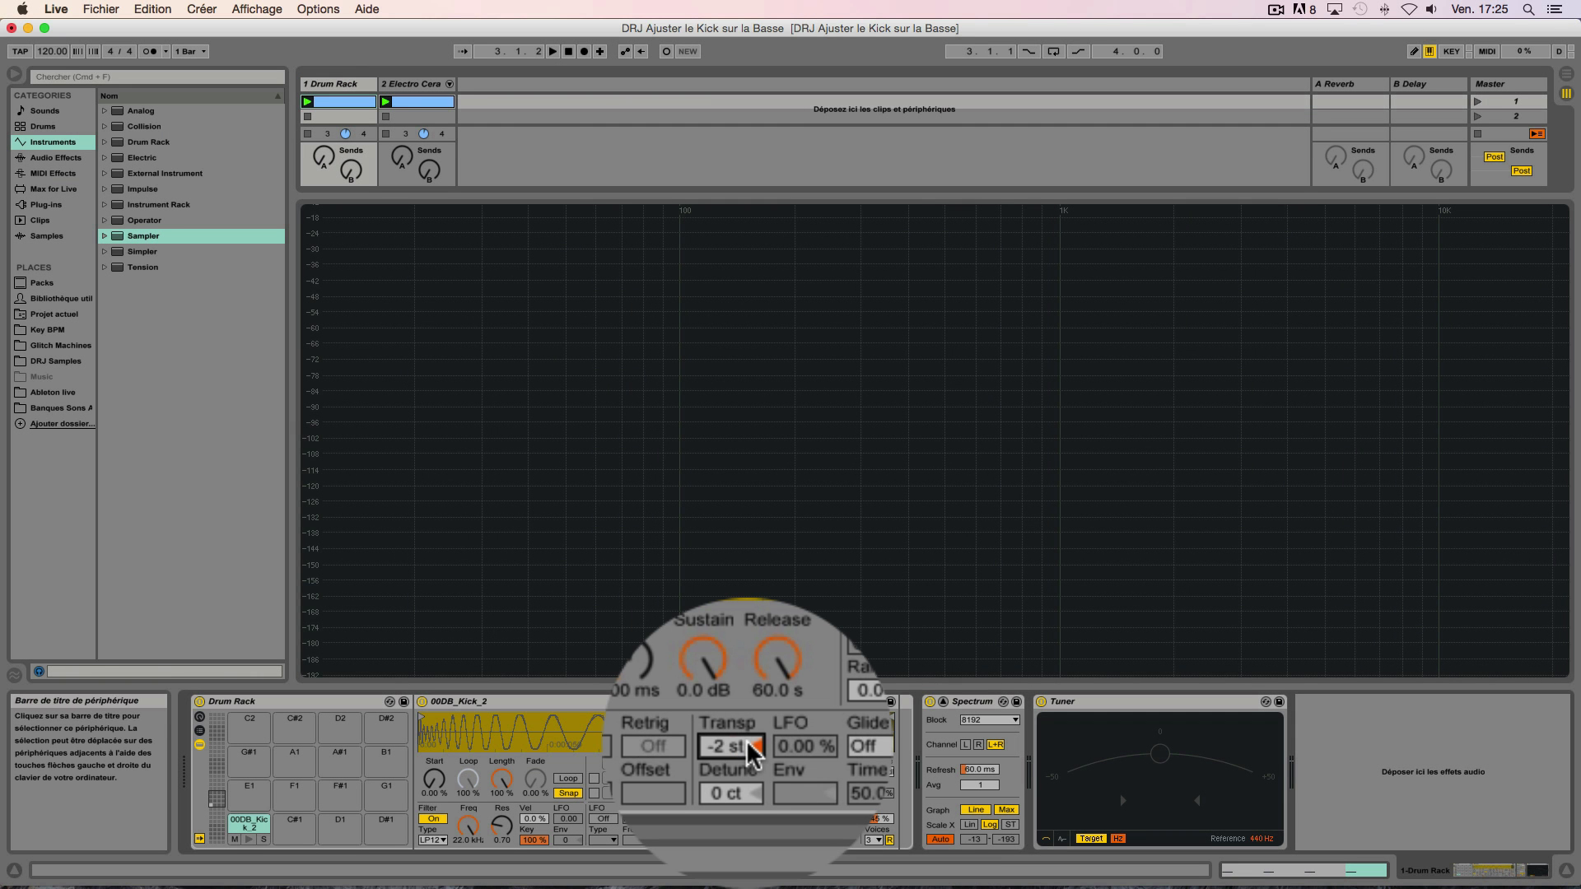
click(346, 84)
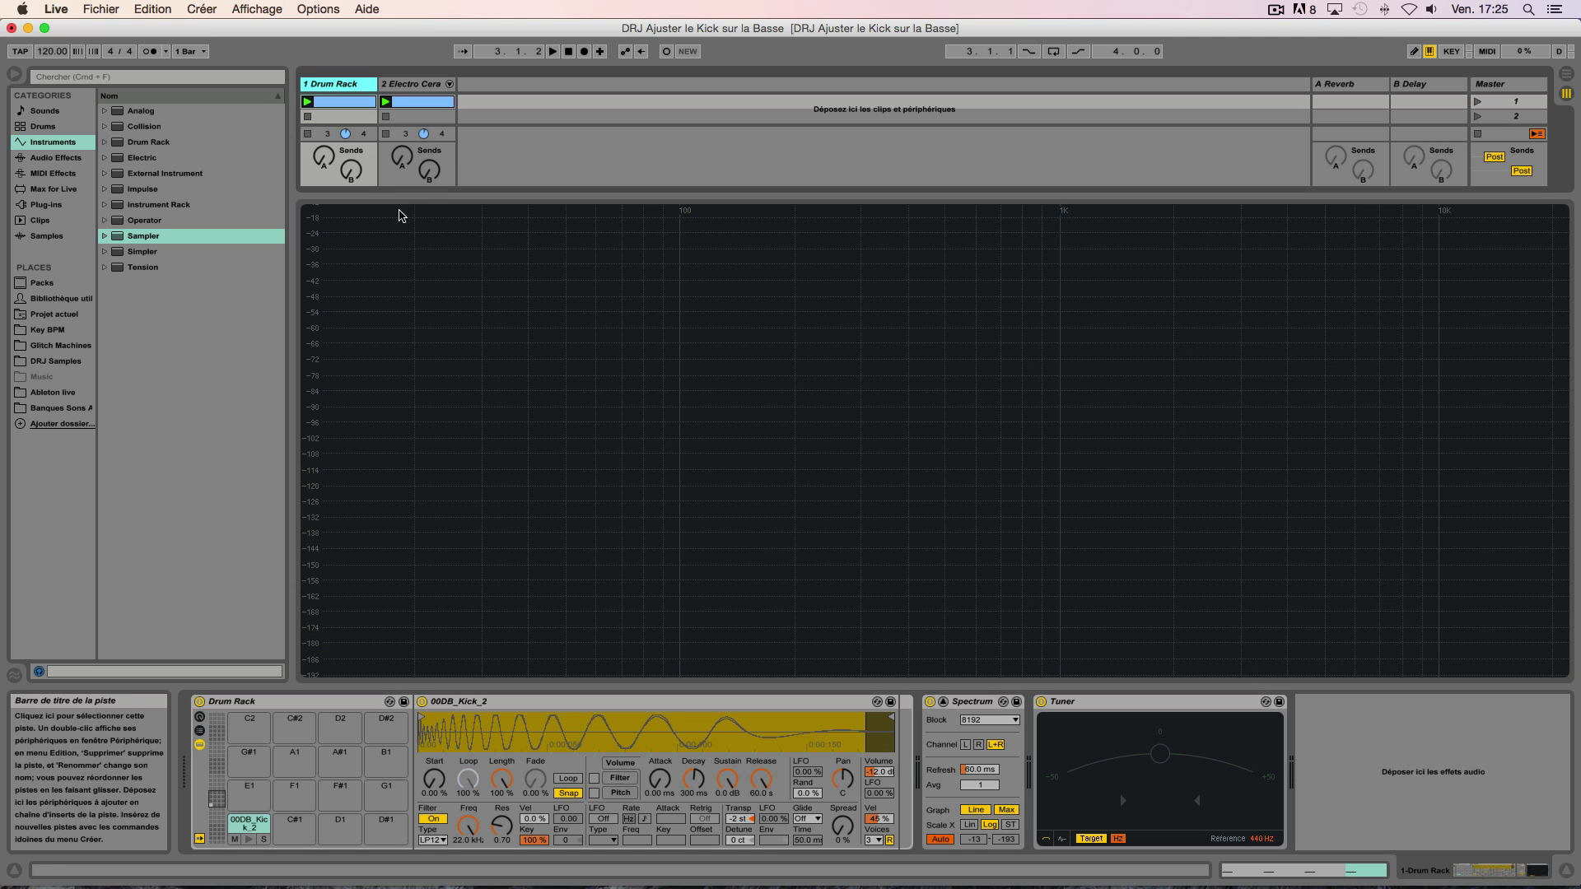
Solo the drum track, compare the kick transposed at 0 st and -2 st during playback, and examine it in the enlarged Spectrum.
click(943, 701)
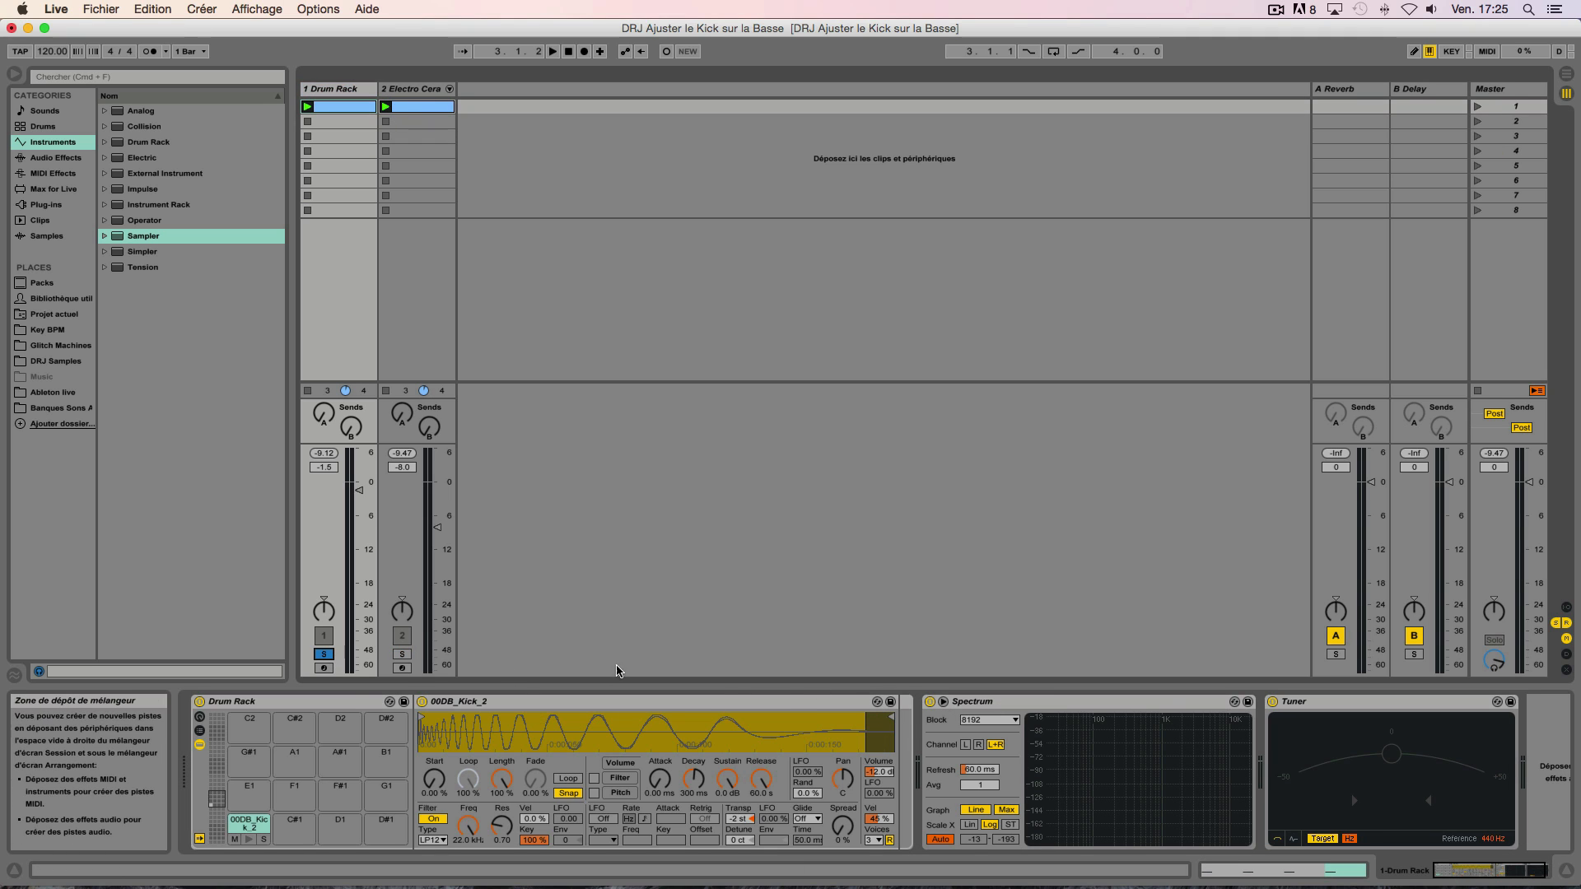
click(324, 654)
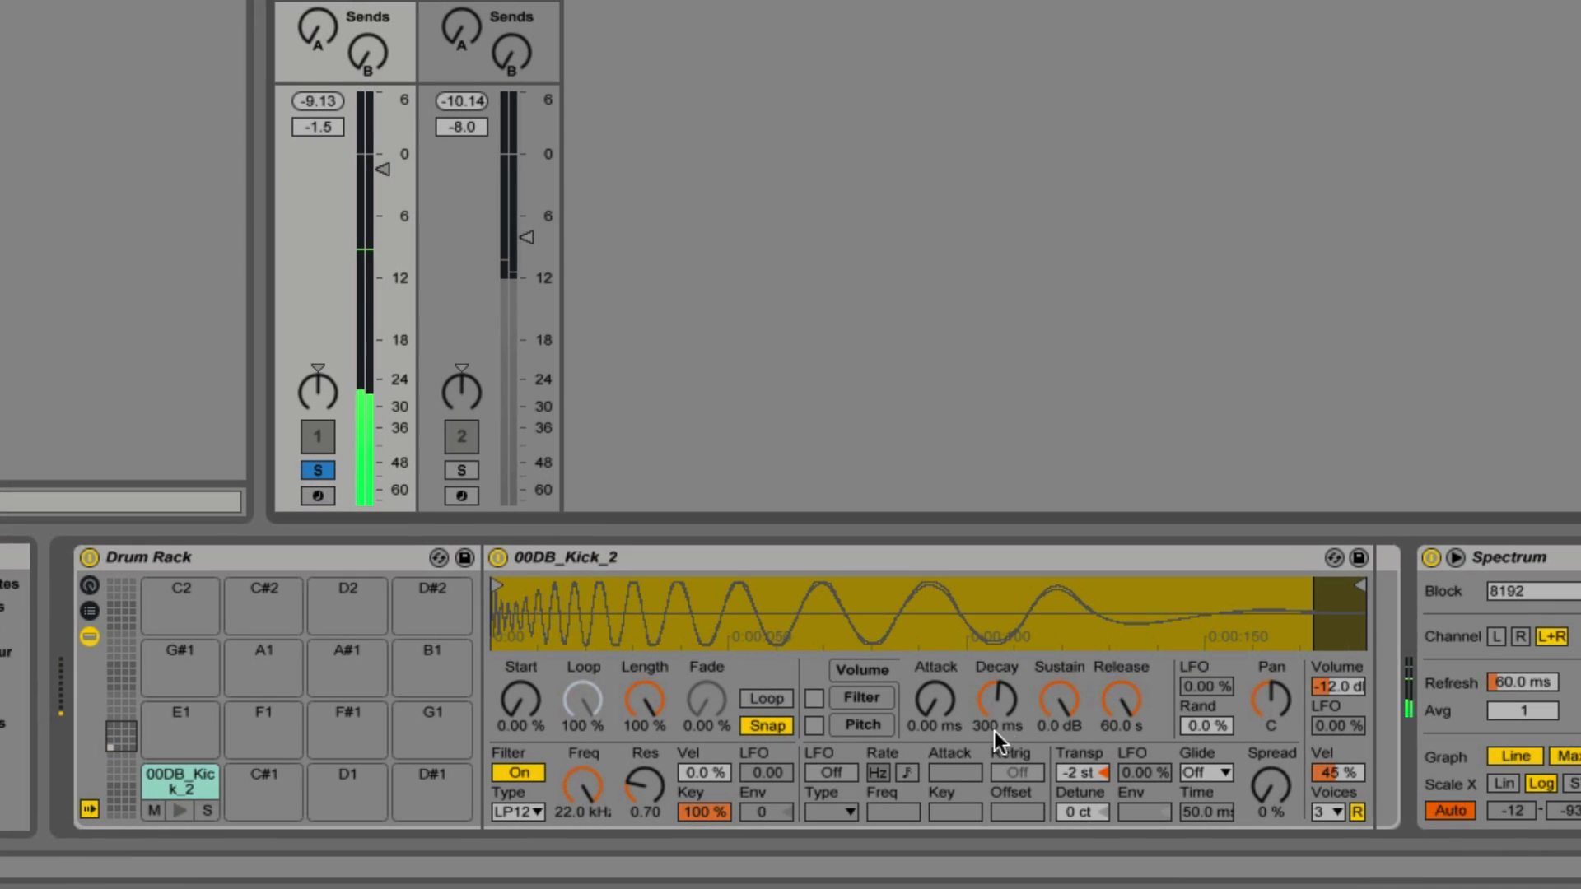
click(1084, 773)
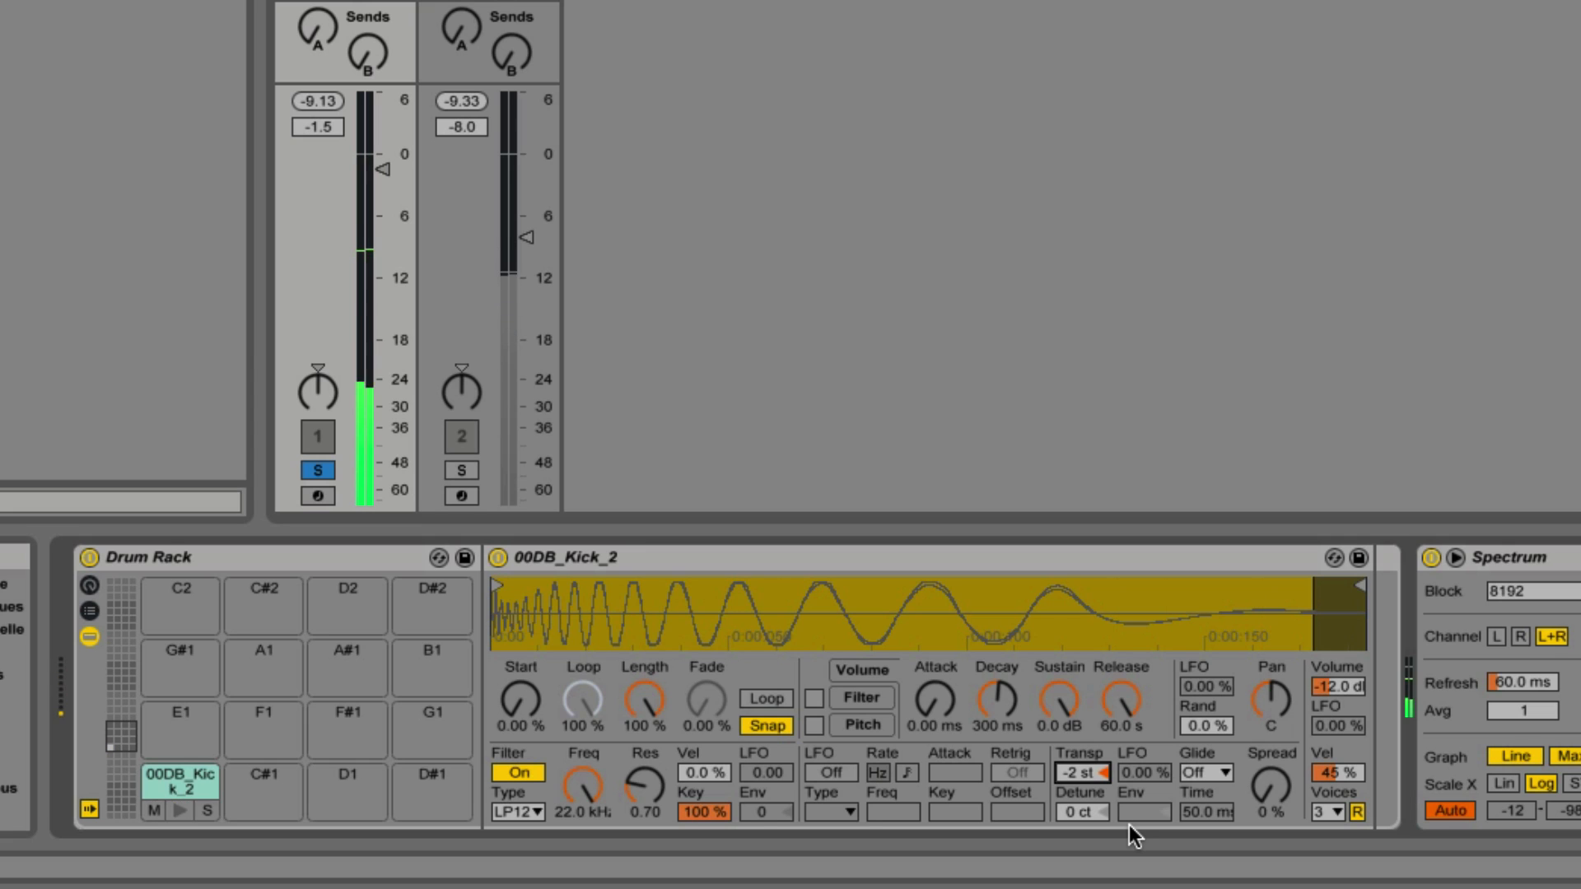
key(Up)
key(Up)
key(Down)
key(Down)
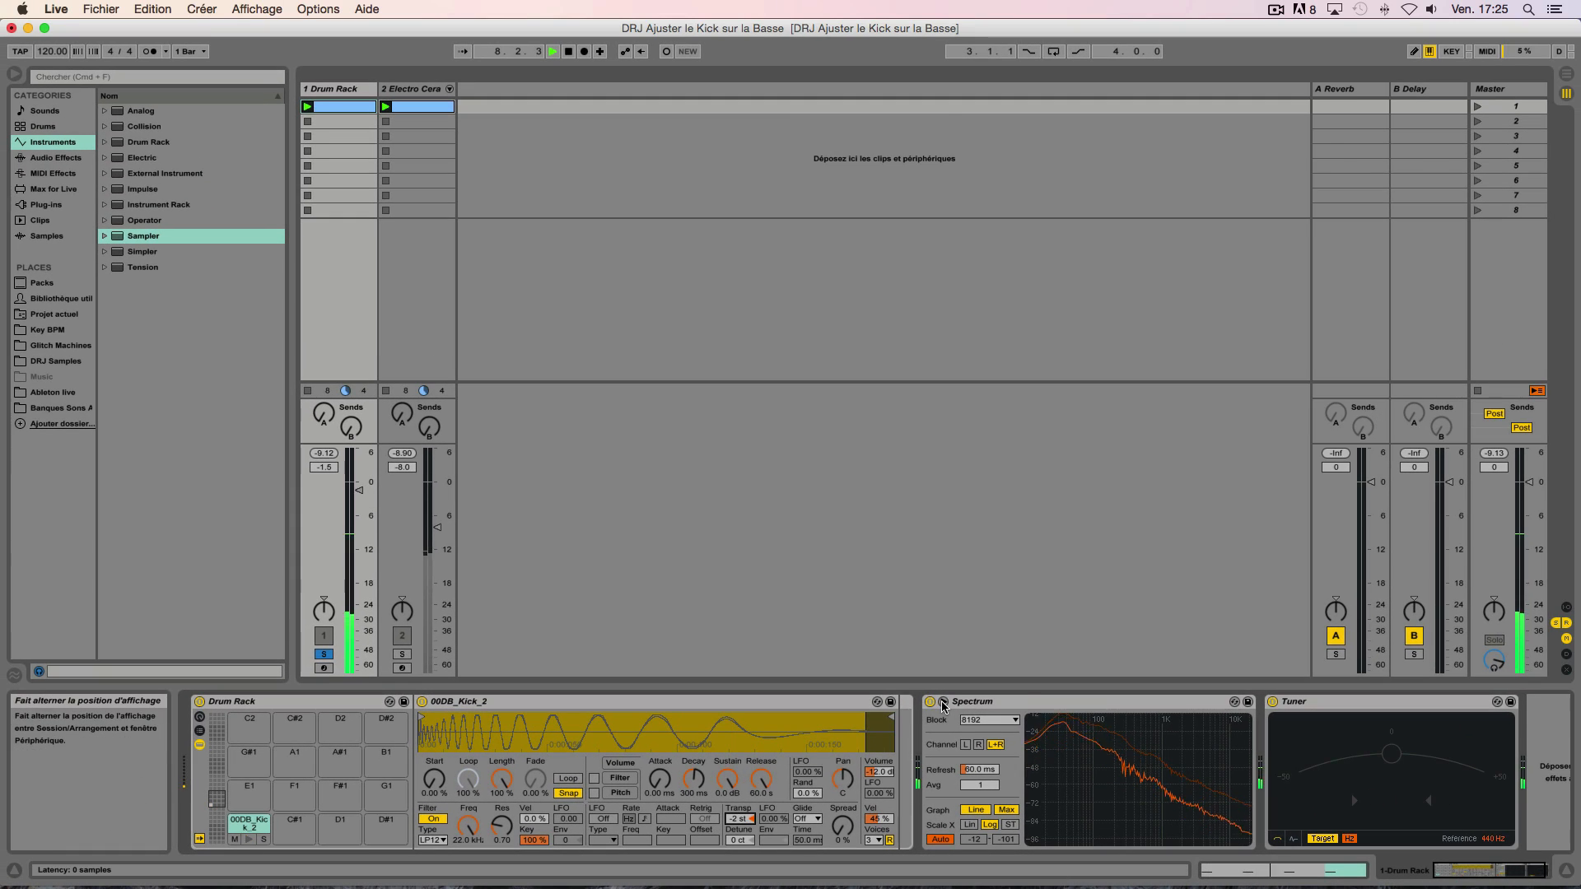
click(1037, 676)
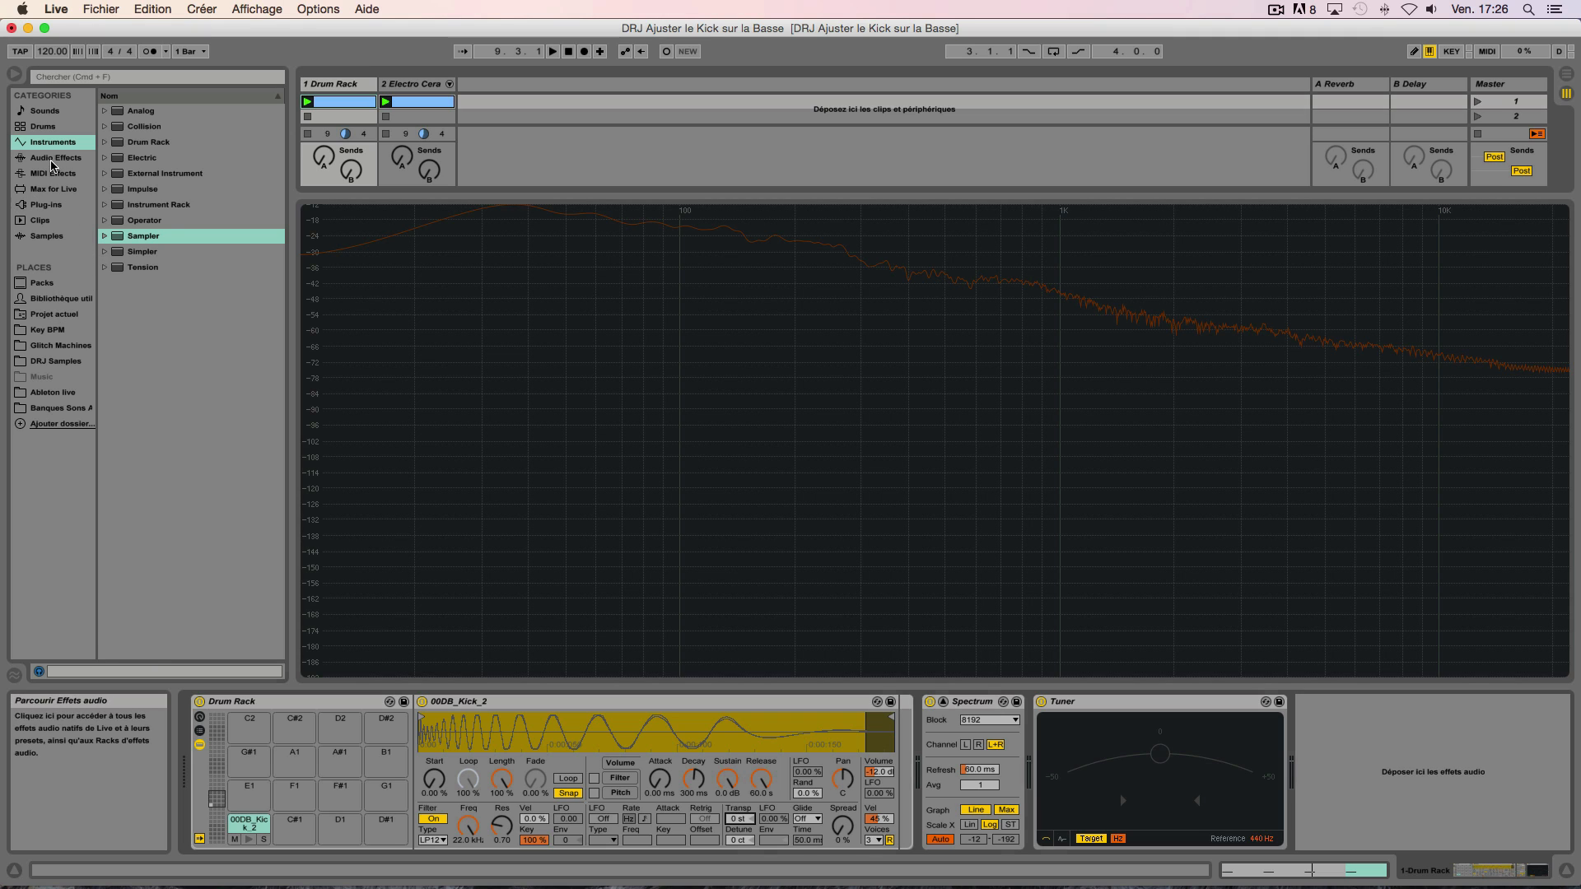
Insert a Frequency Shifter audio effect directly after the kick's Simpler in the Drum Rack chain.
click(55, 158)
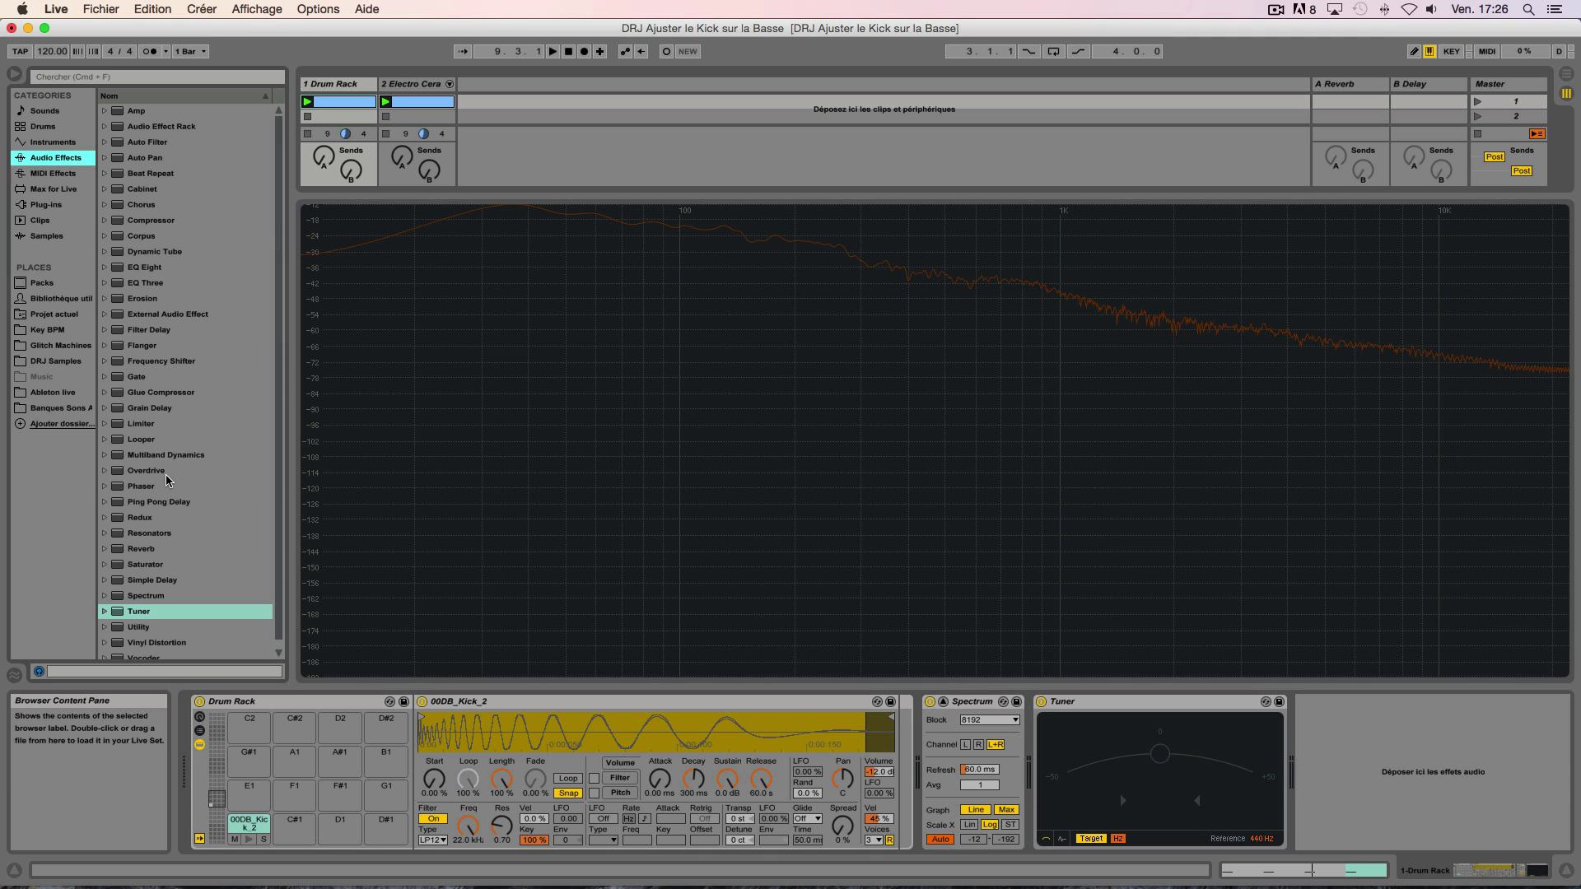
scroll(176, 381, down, 1)
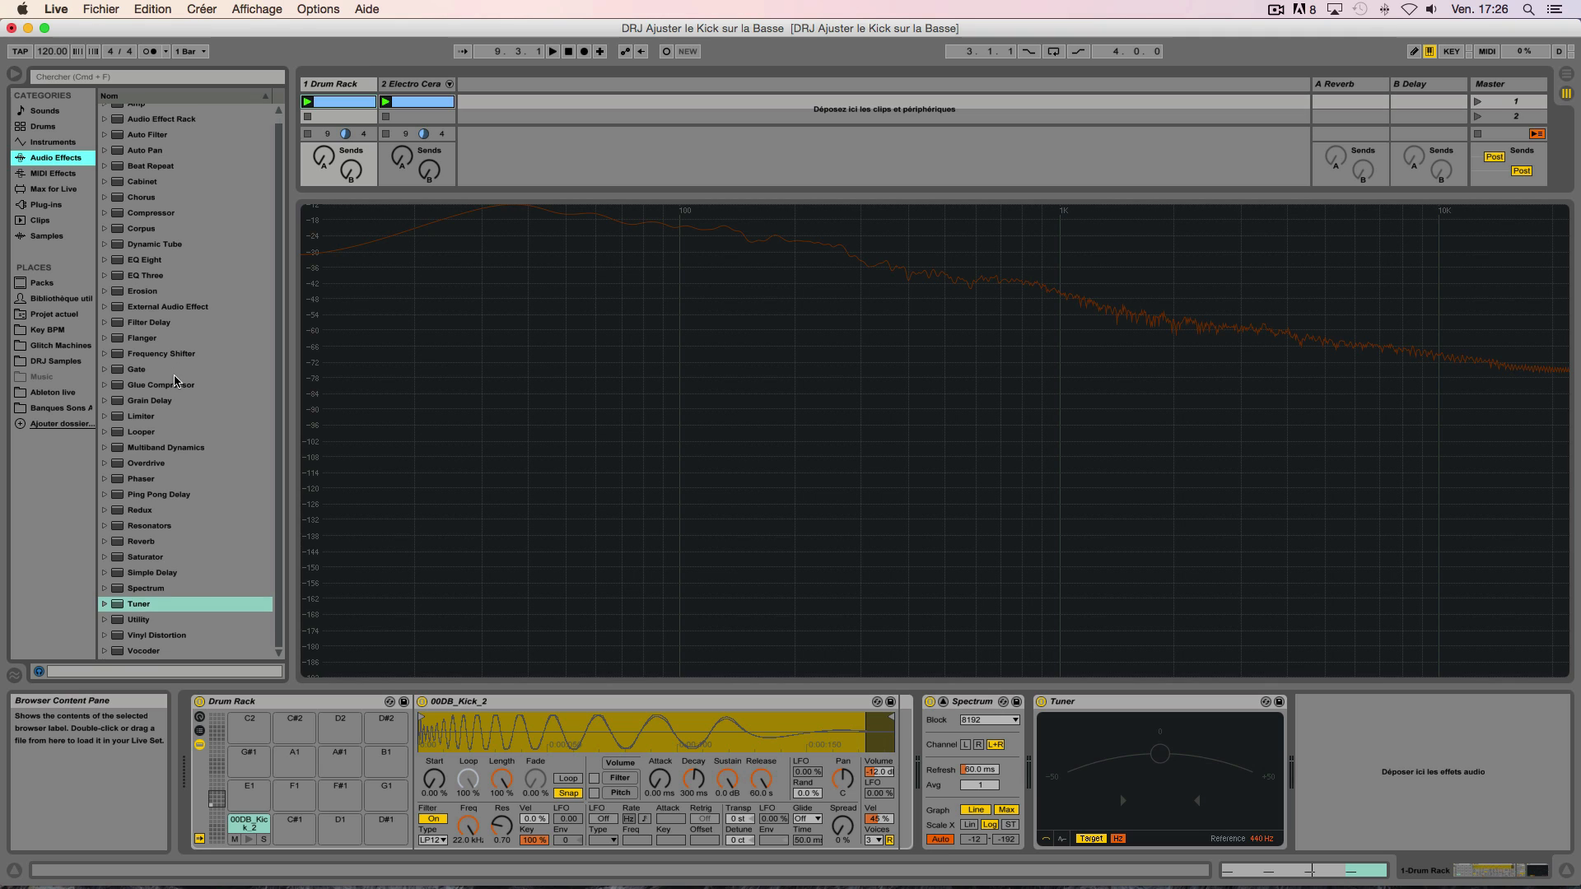
scroll(178, 383, up, 1)
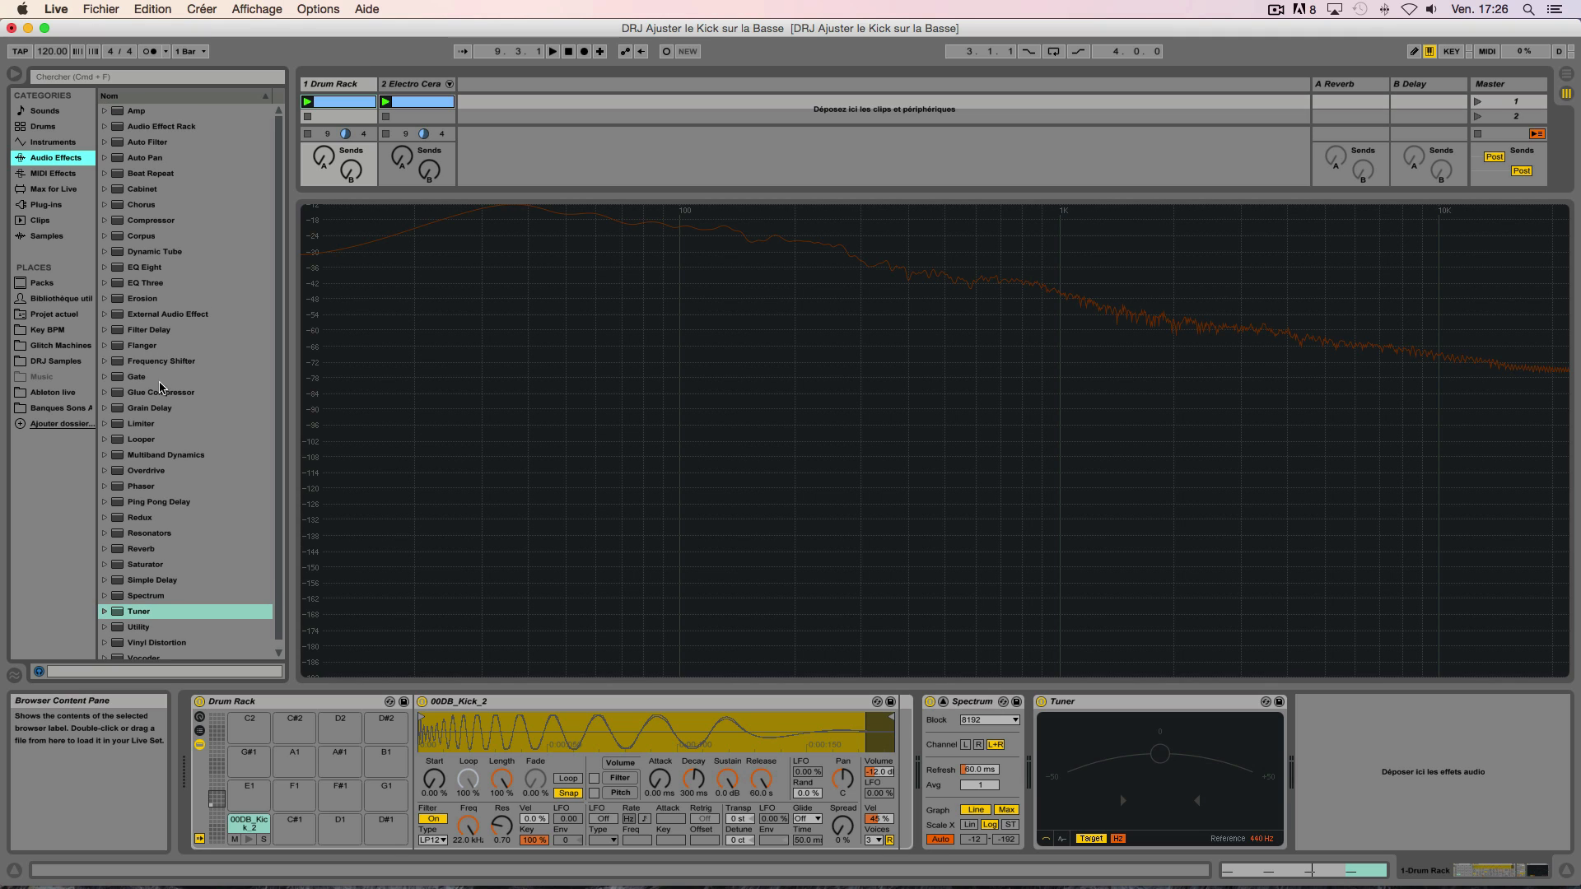
mouse_move(162, 363)
mouse_down()
mouse_move(197, 396)
mouse_move(1038, 766)
mouse_move(904, 749)
mouse_up()
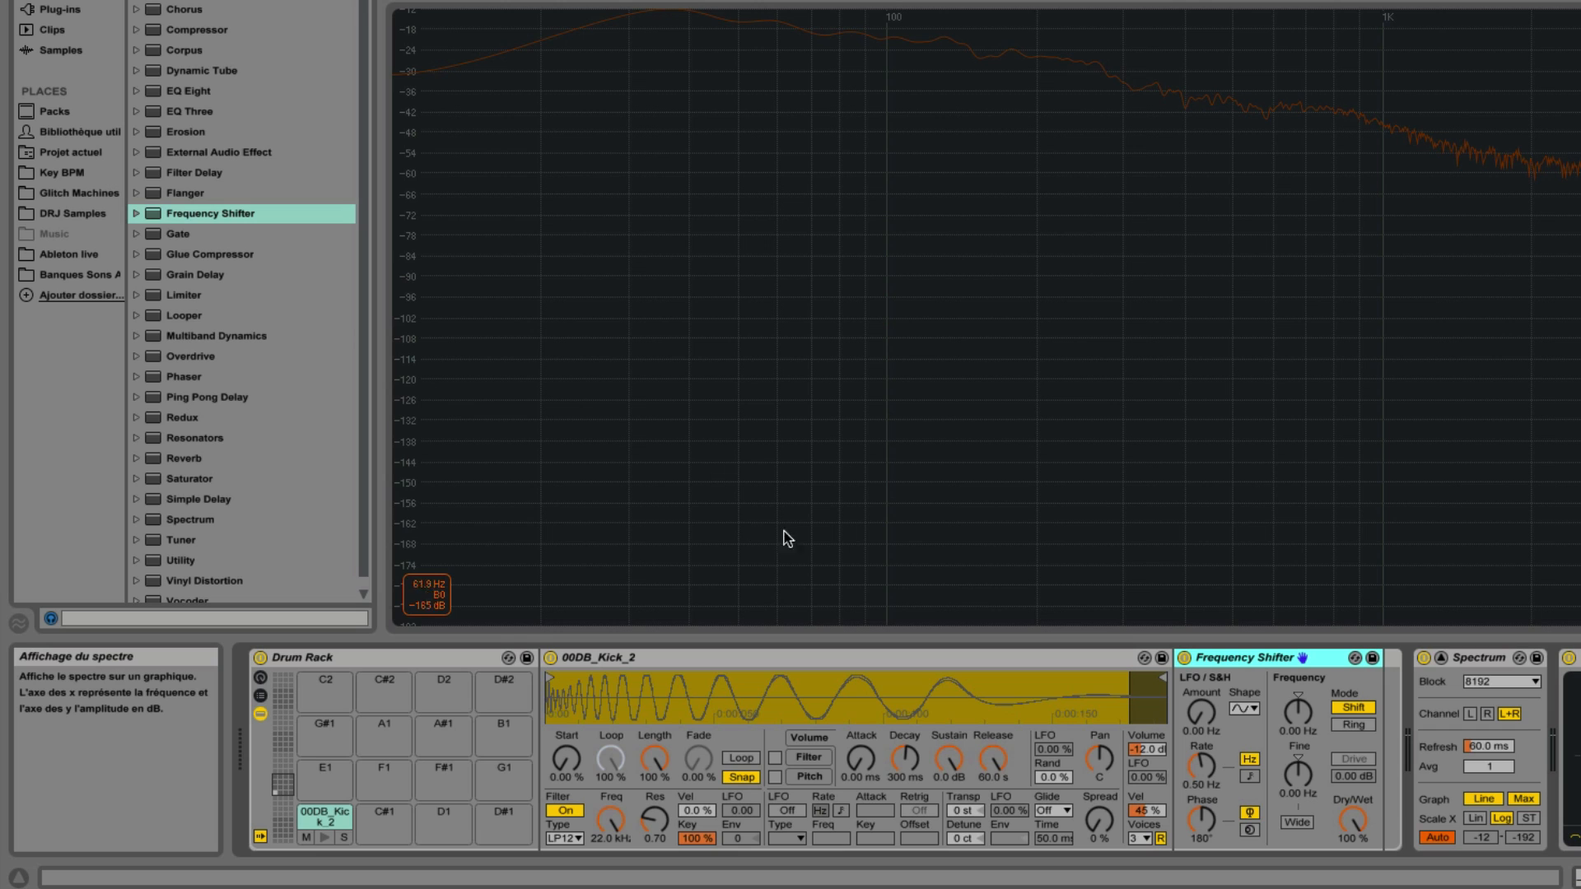
Set the Frequency Shifter's Fine frequency to 32 Hz.
click(1299, 776)
drag(1299, 776, 1298, 796)
text(3)
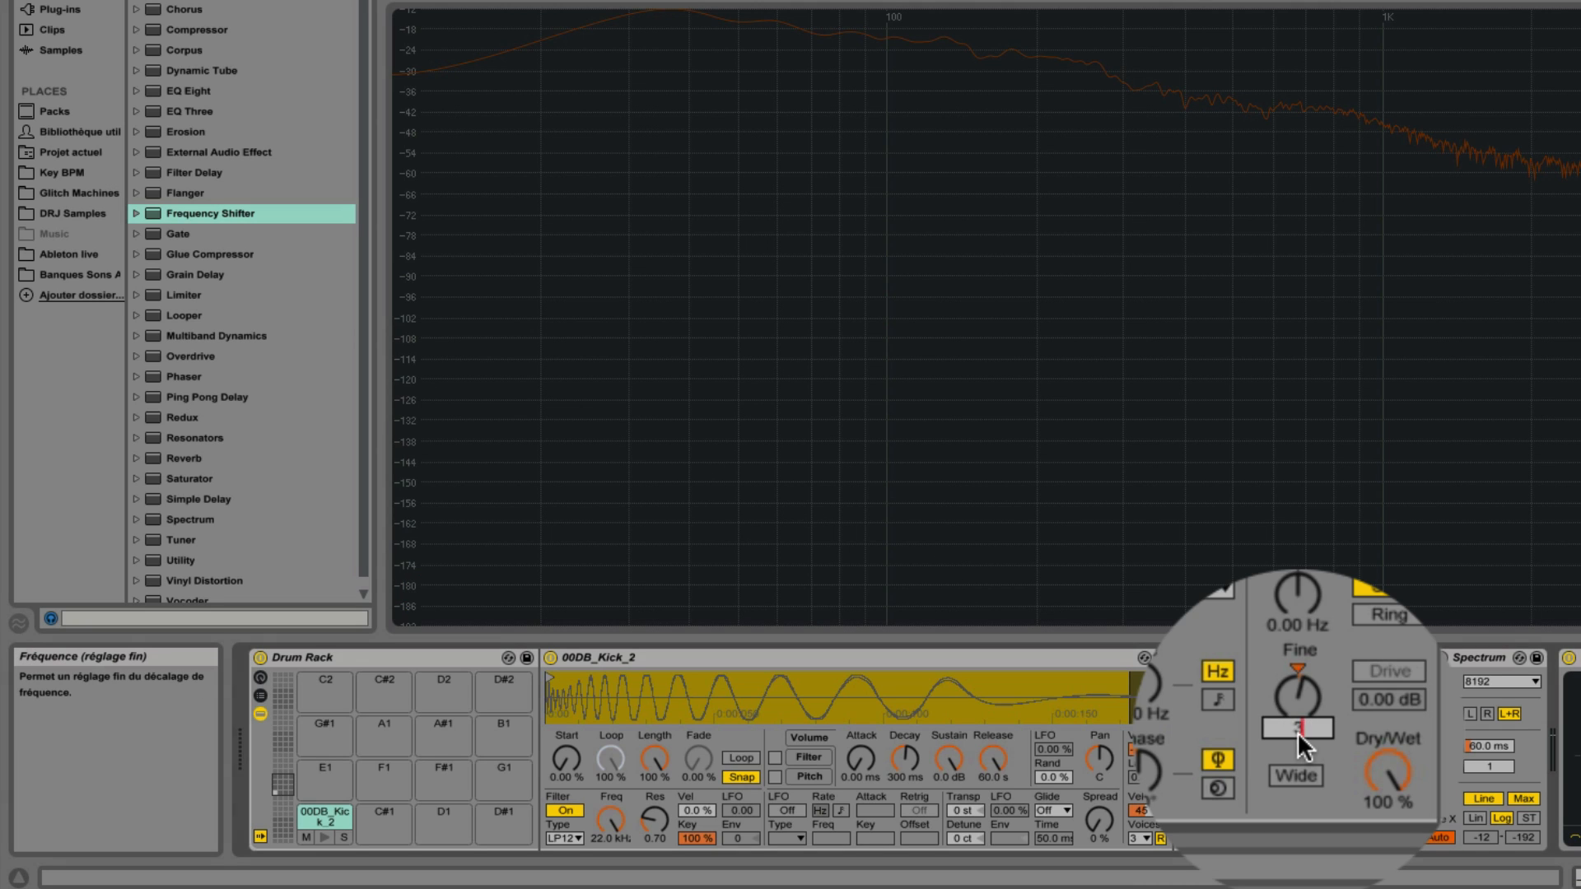
text(2)
key(Return)
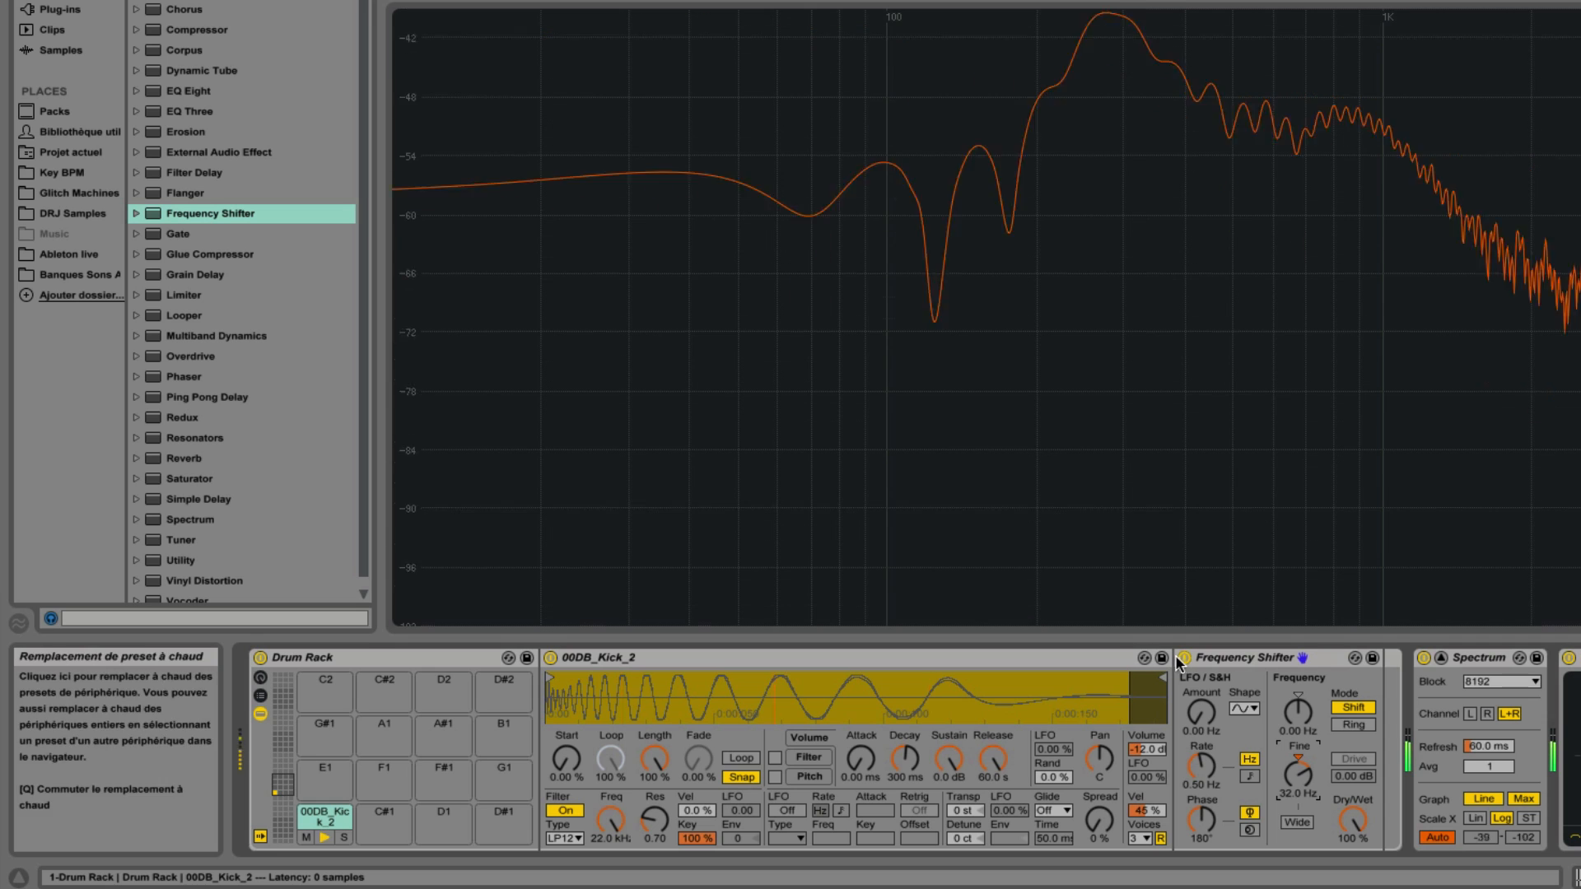
Compare the soloed kick in Spectrum with the Frequency Shifter off and on during playback, and return to the Session view.
click(1184, 659)
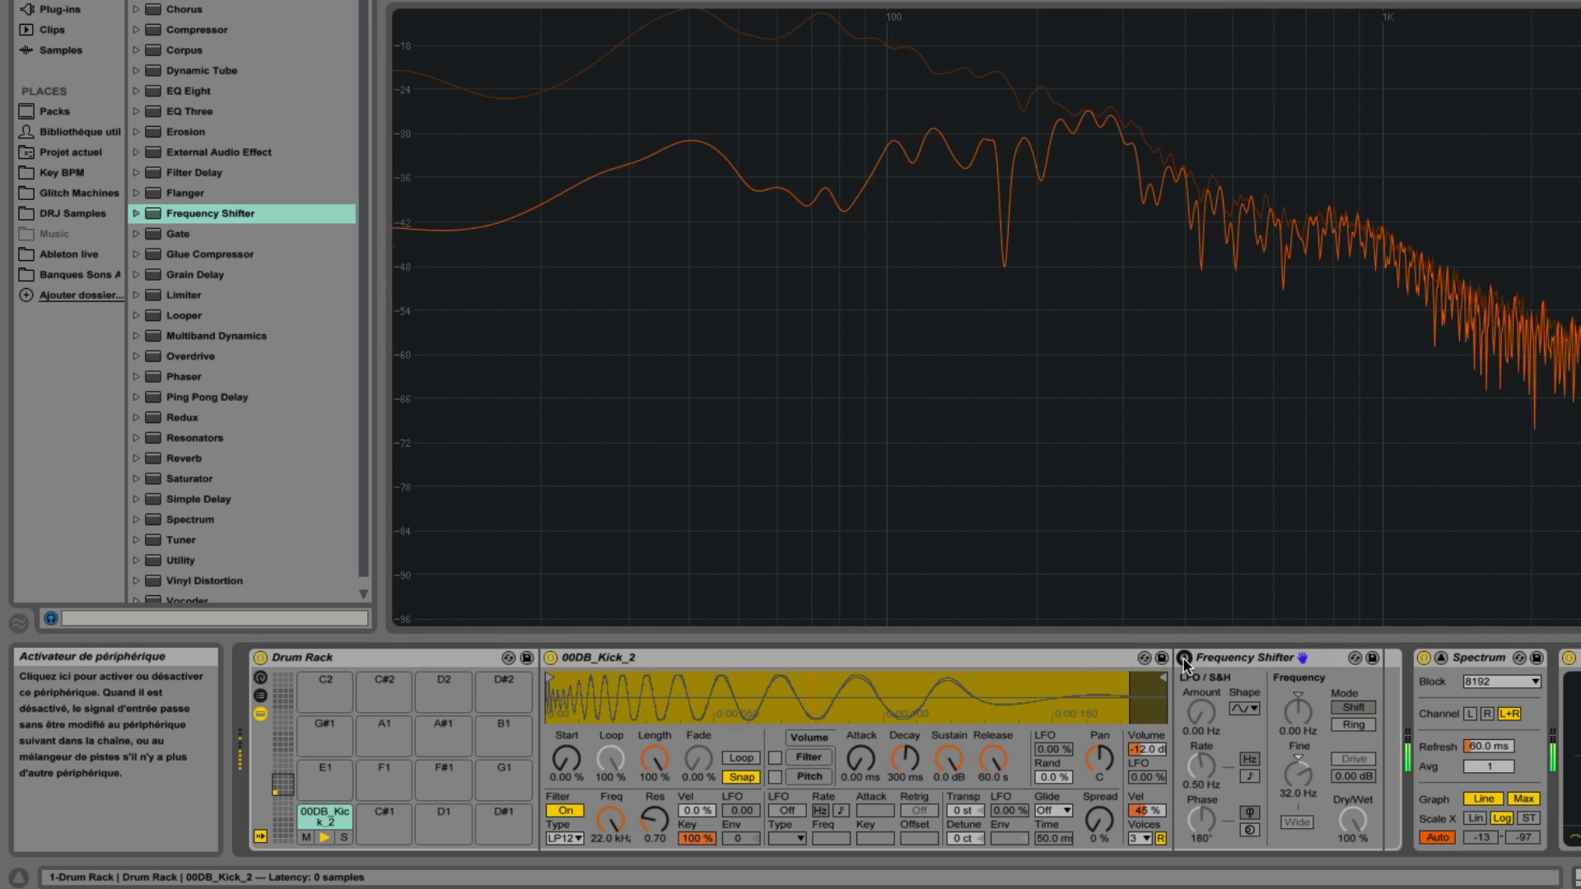
click(1185, 658)
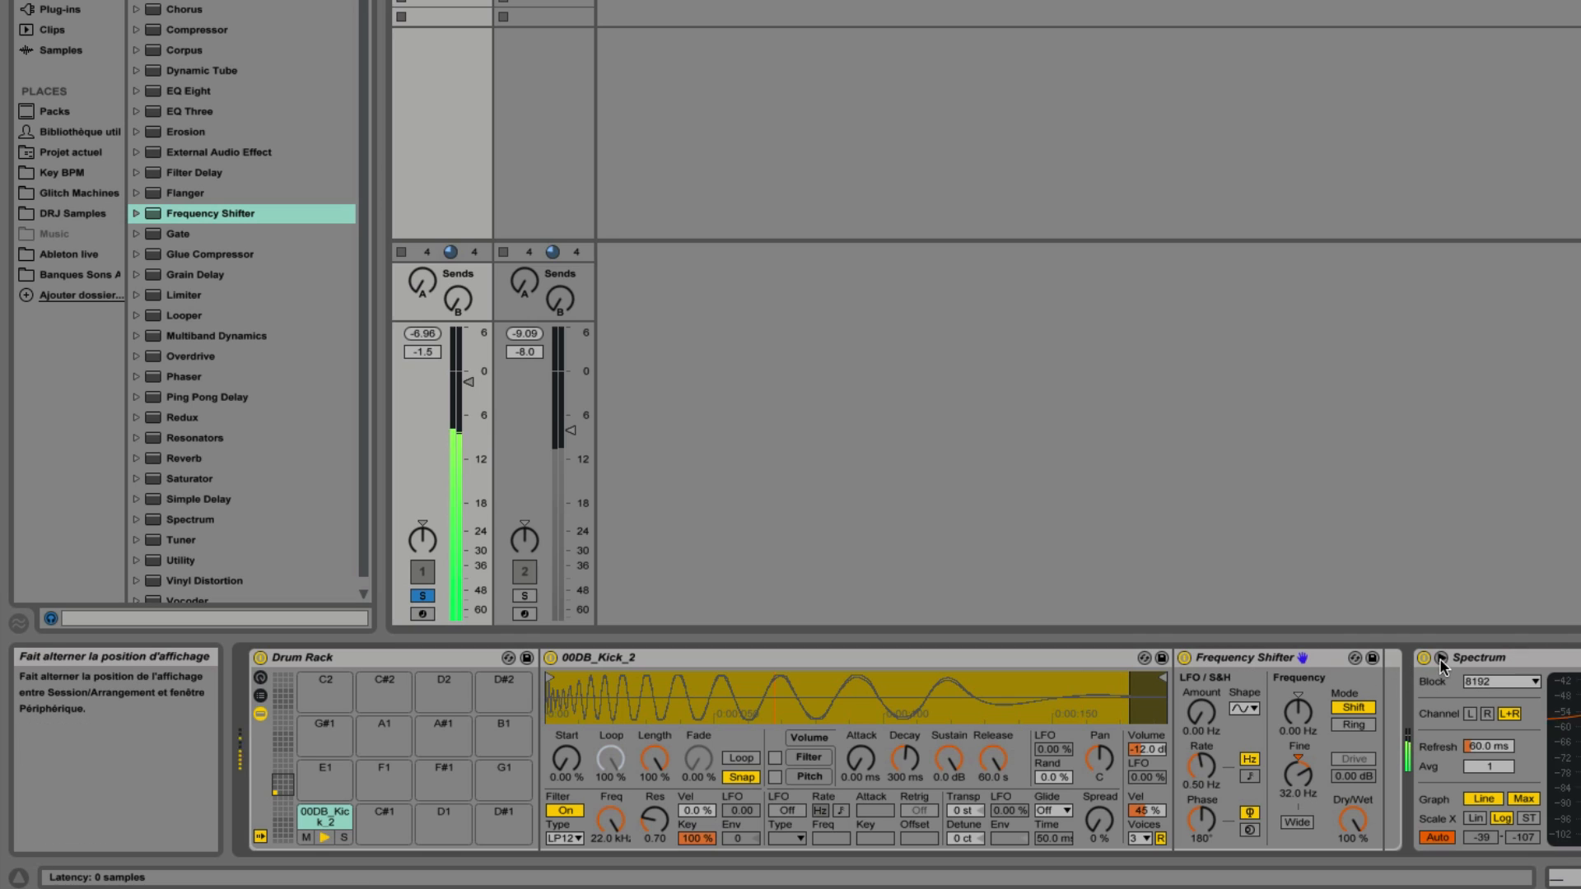
click(1441, 658)
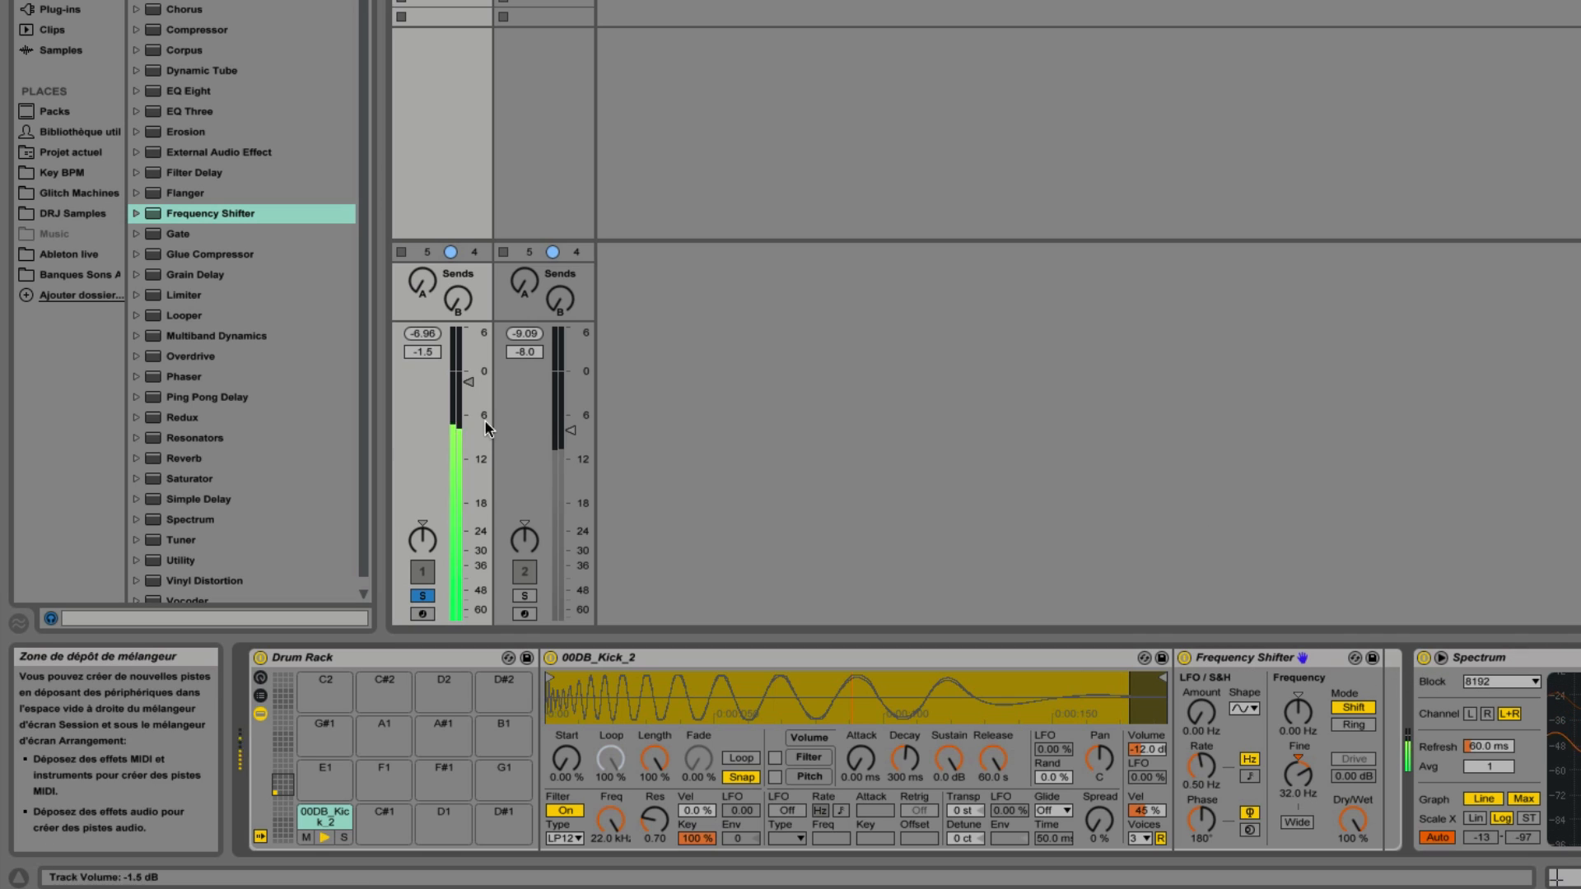
Unsolo the drum track and compare kick and bass together with the Frequency Shifter off and on.
click(423, 595)
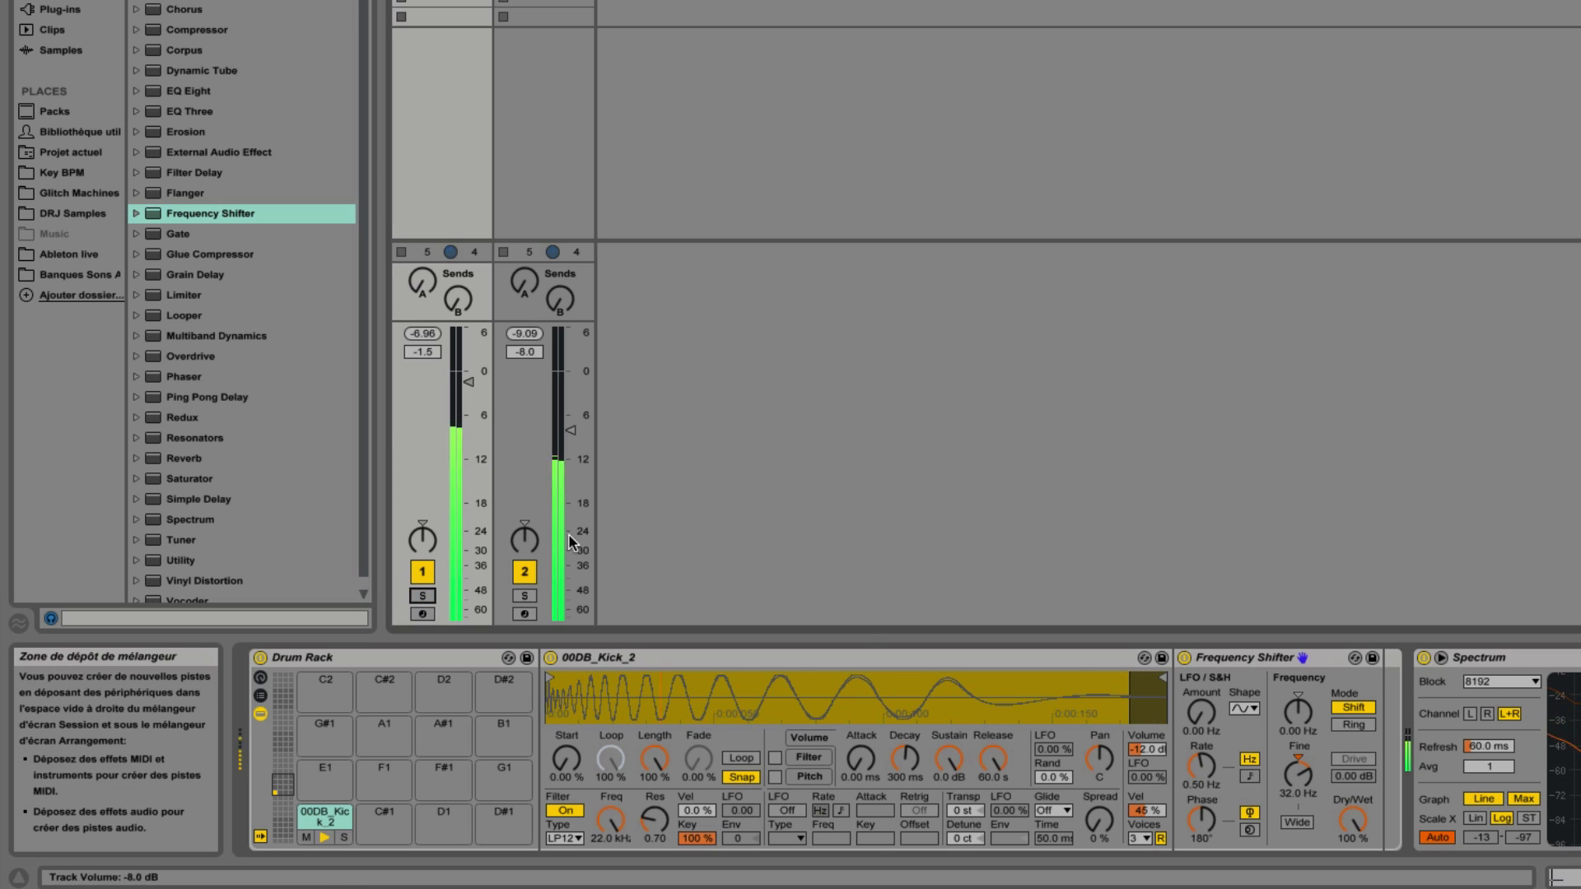
click(1185, 663)
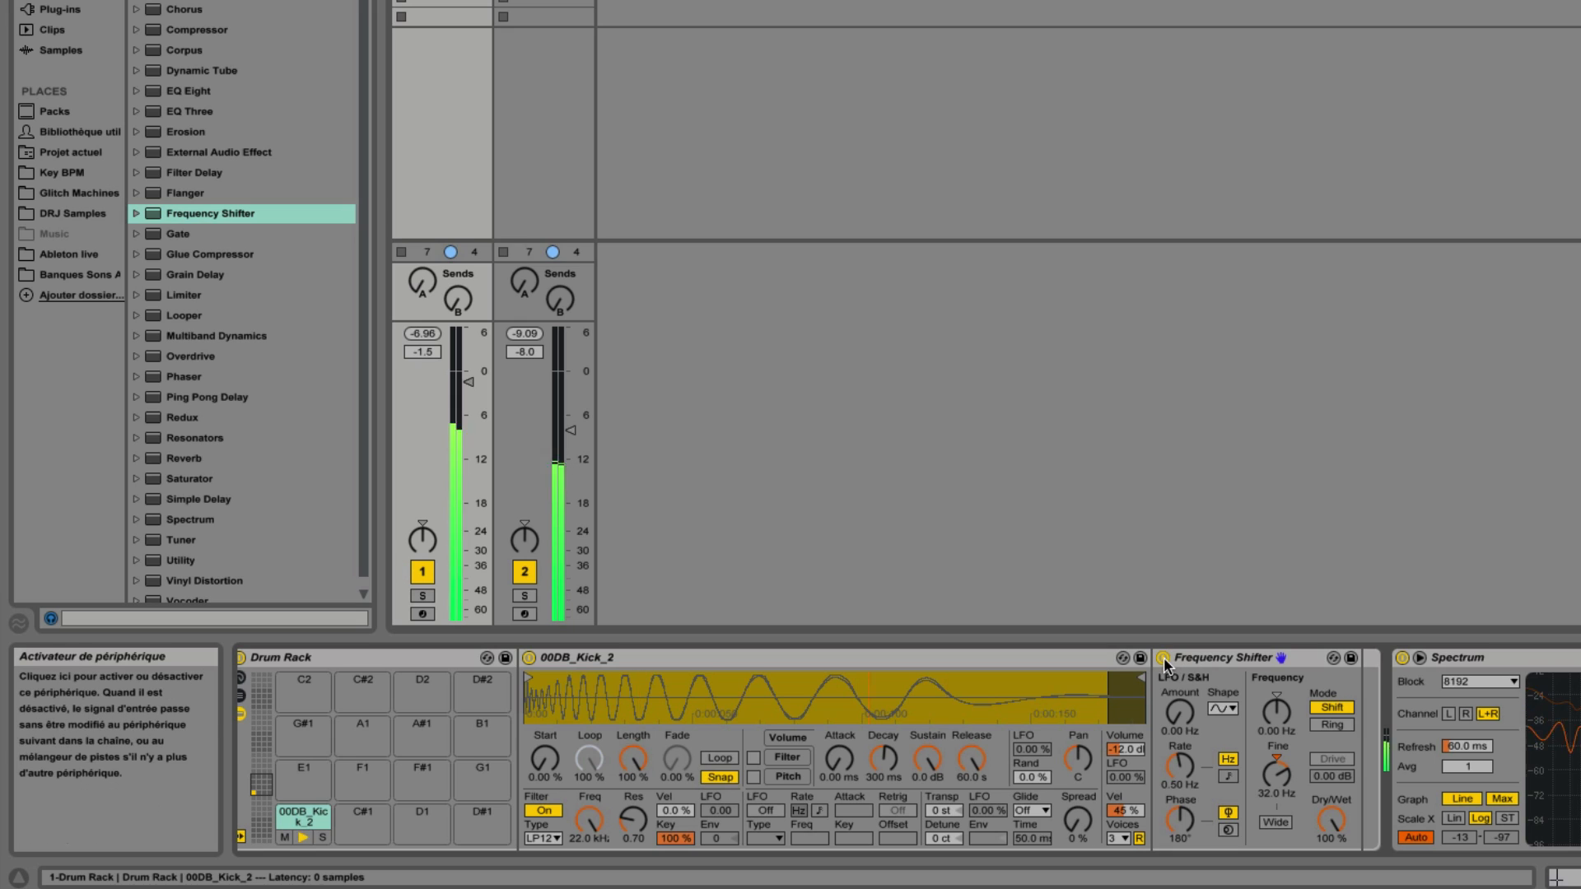
click(1163, 657)
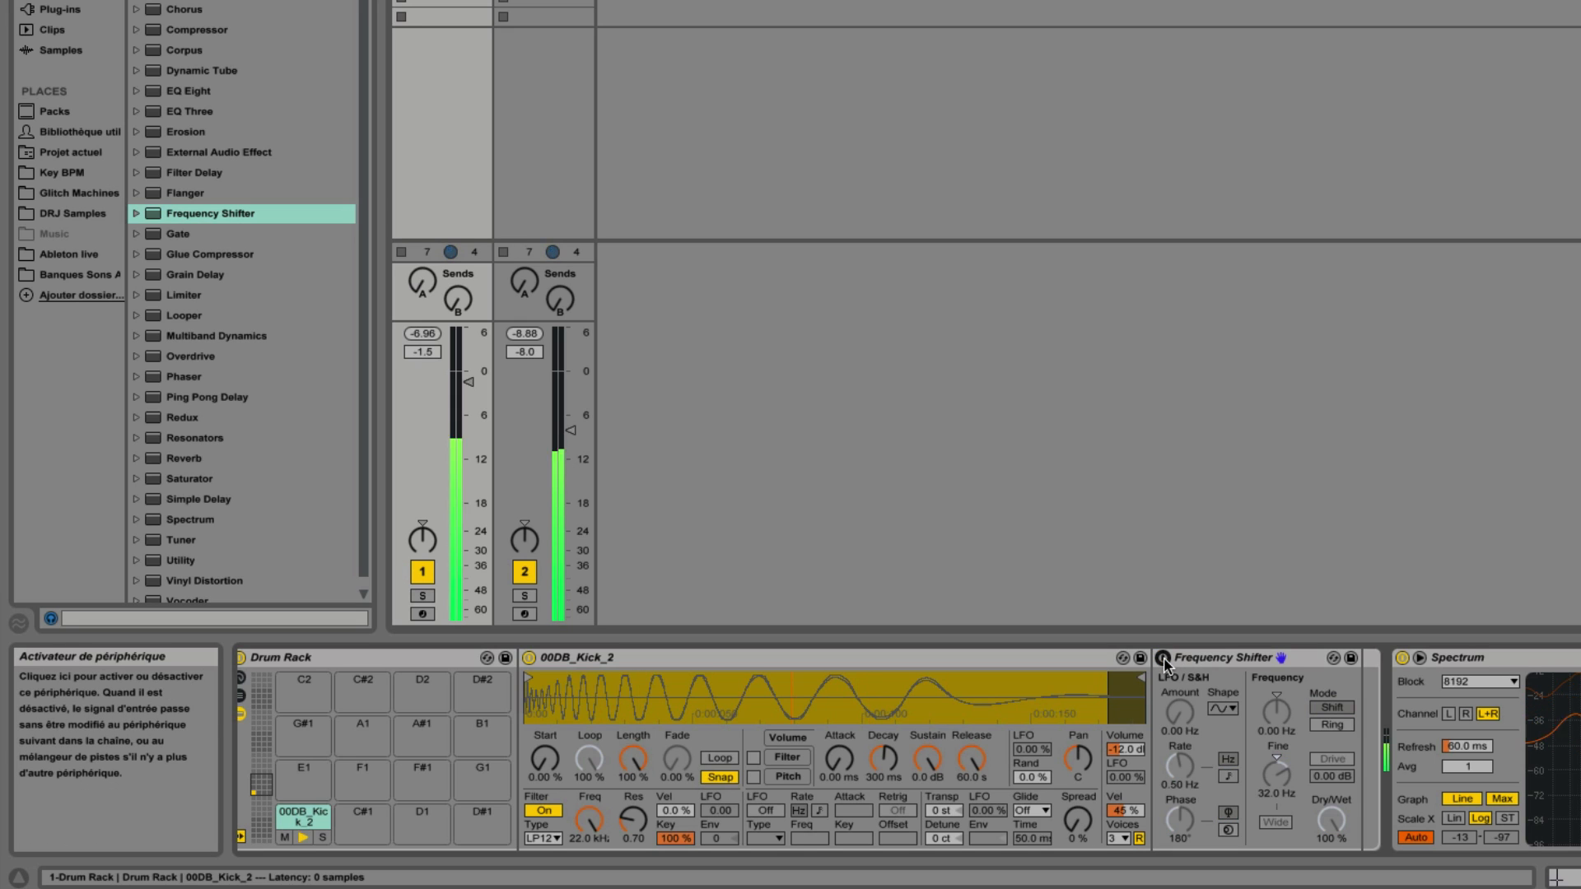
click(1163, 658)
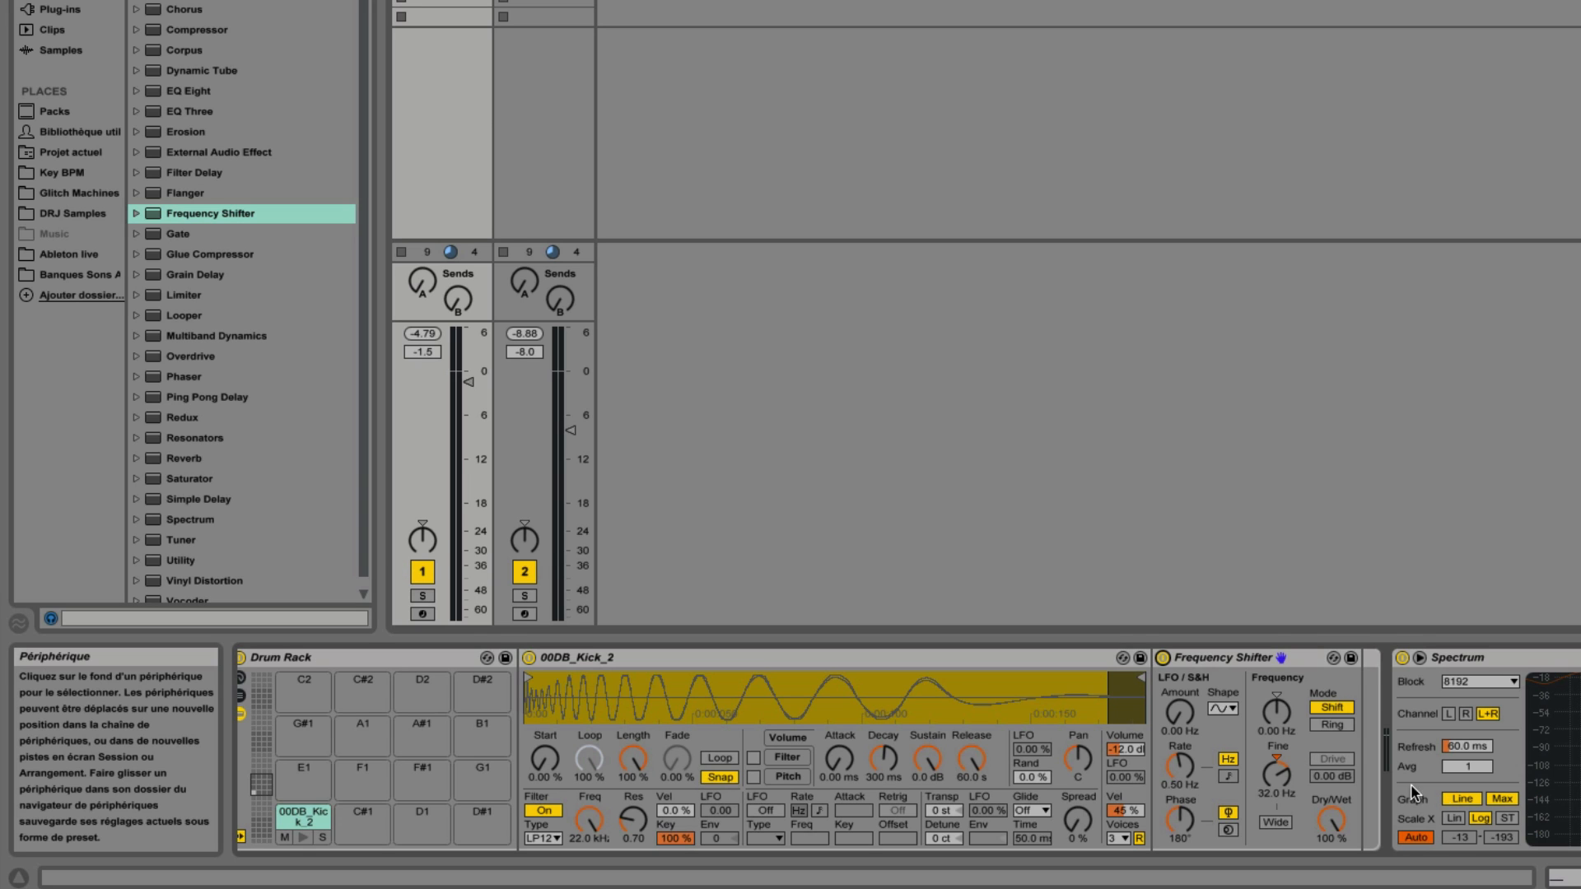
Bypass the Frequency Shifter, solo the drum track and examine the unshifted kick in the enlarged Spectrum.
click(1421, 657)
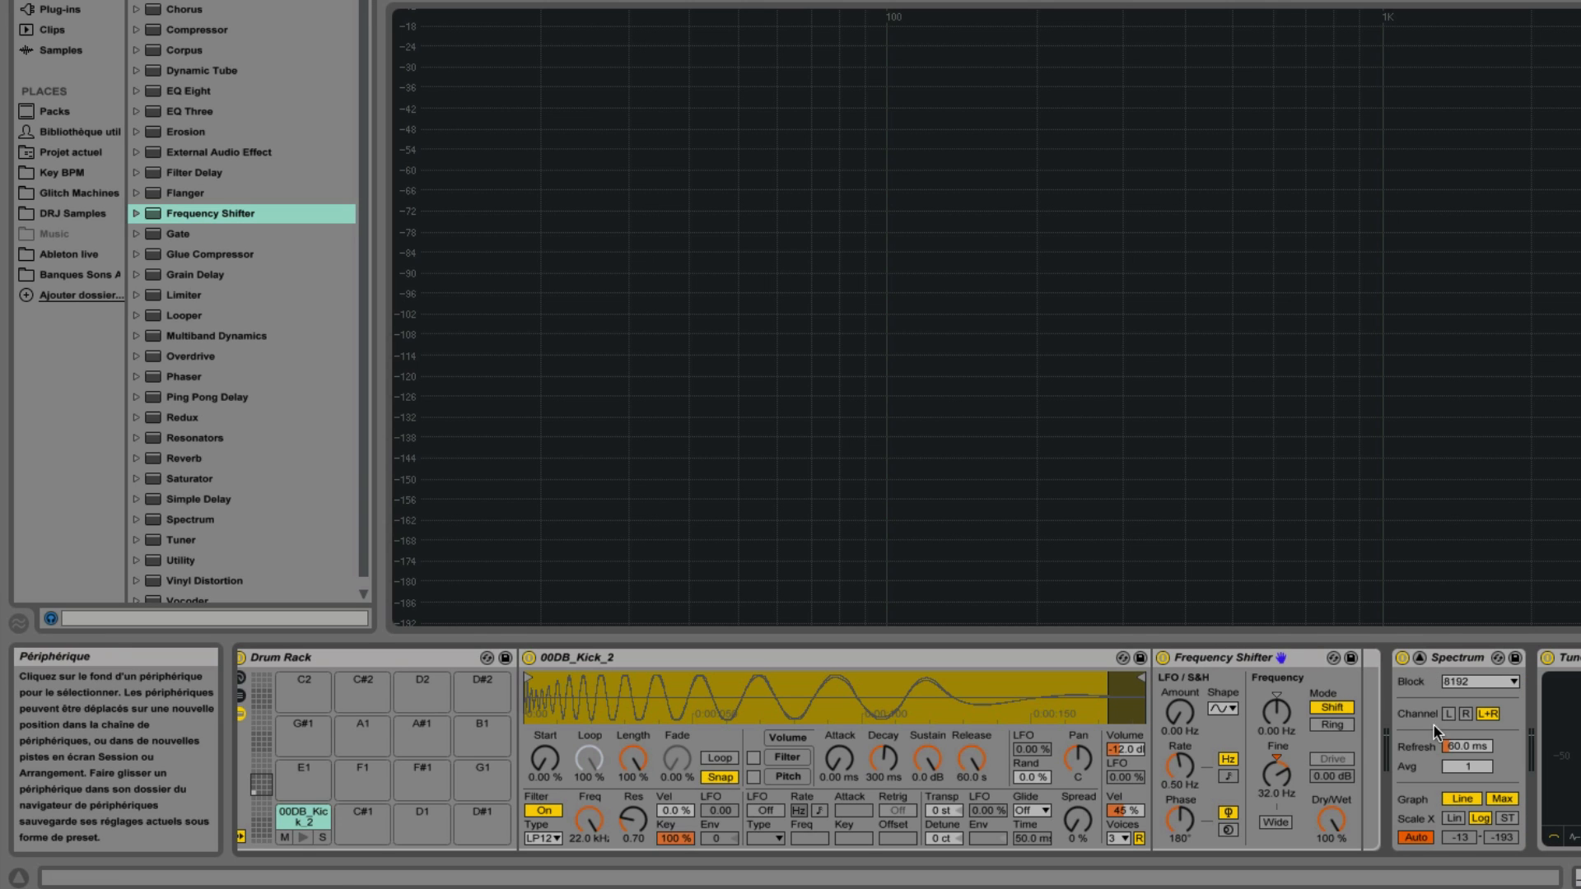
click(1163, 659)
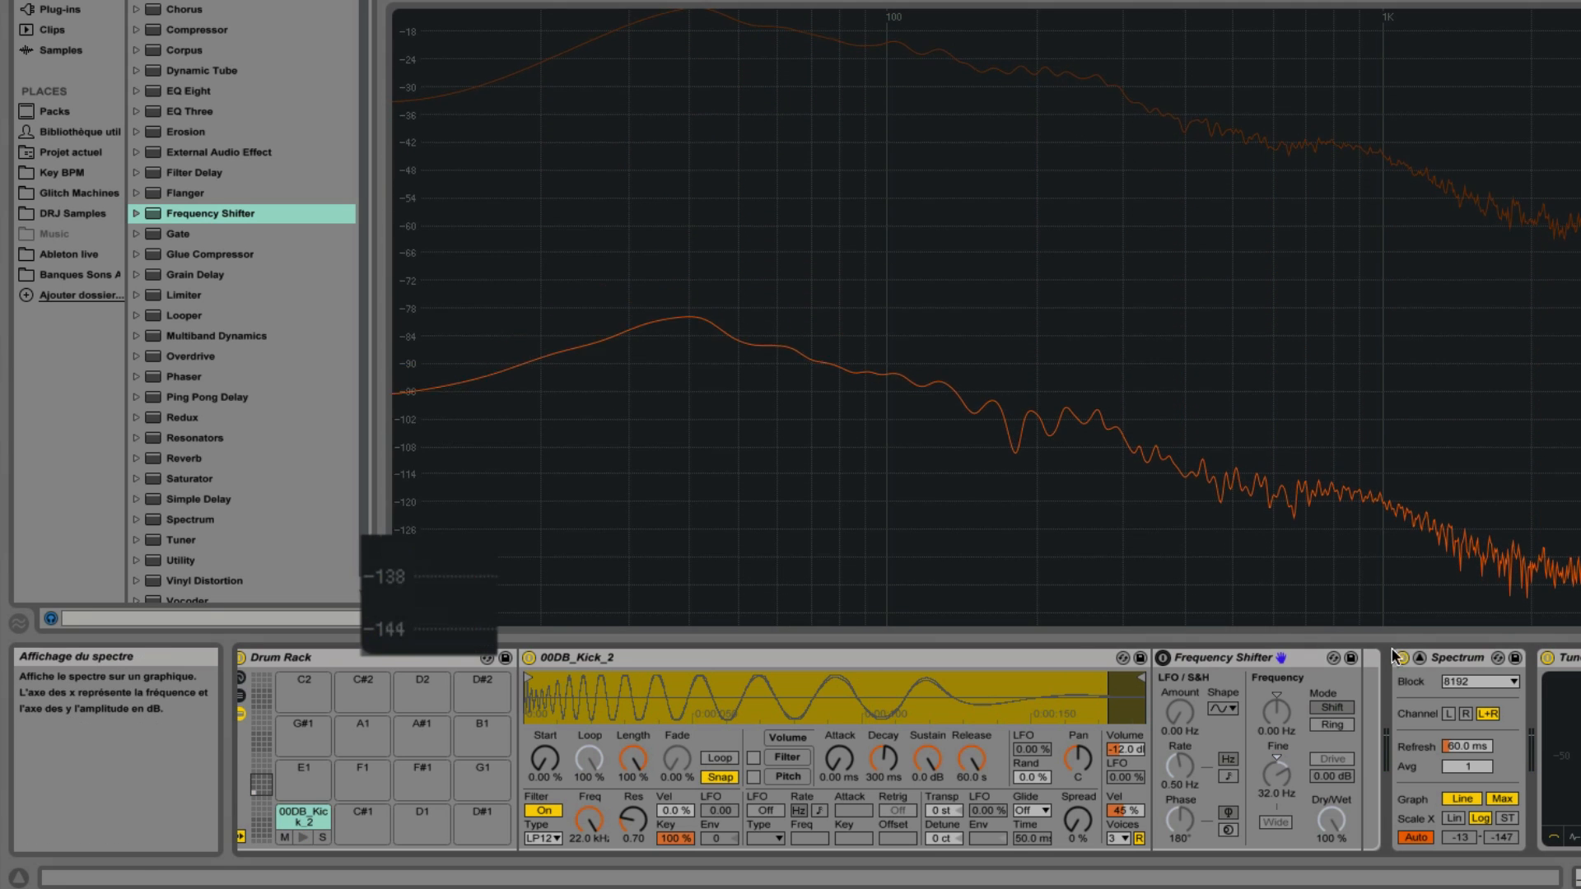
click(1420, 658)
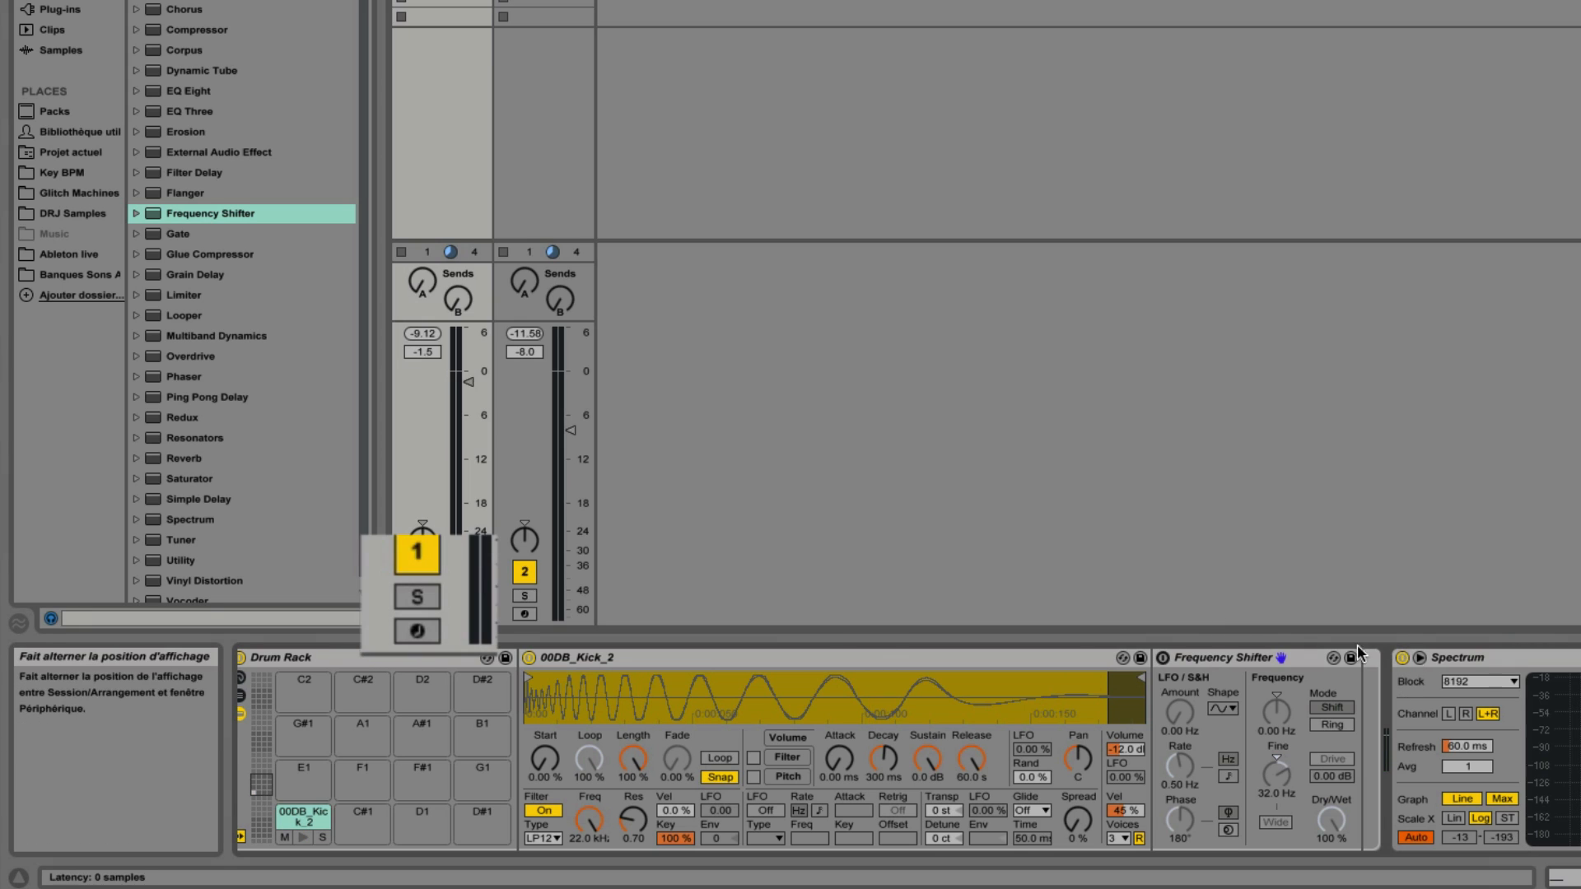
click(434, 598)
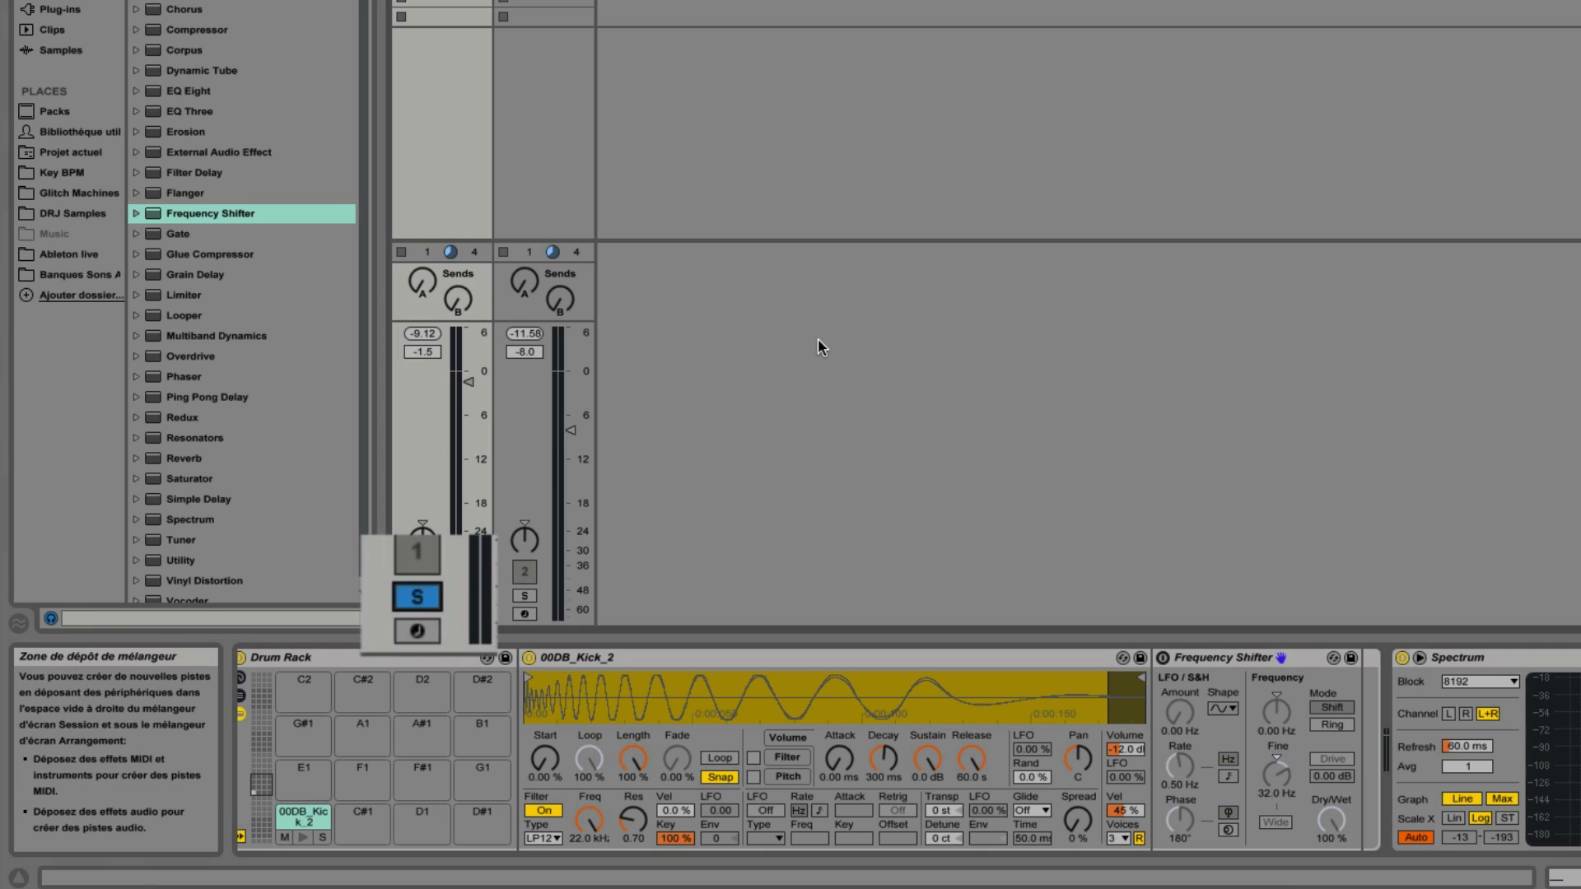
click(1420, 658)
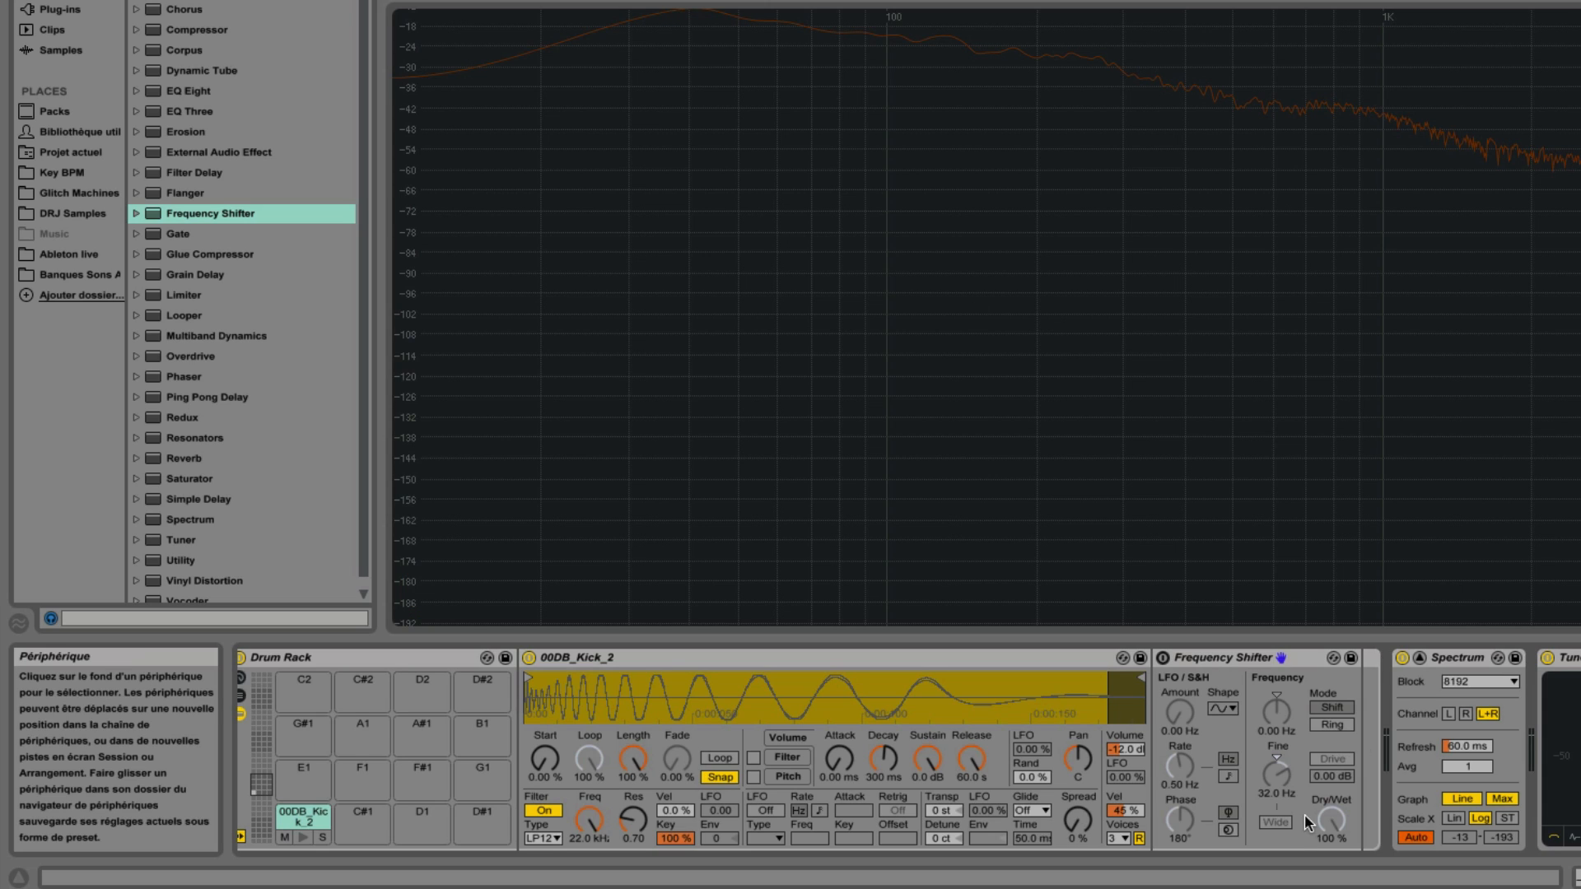
Turn the Frequency Shifter back on and set its Fine frequency to -5 Hz.
click(1163, 658)
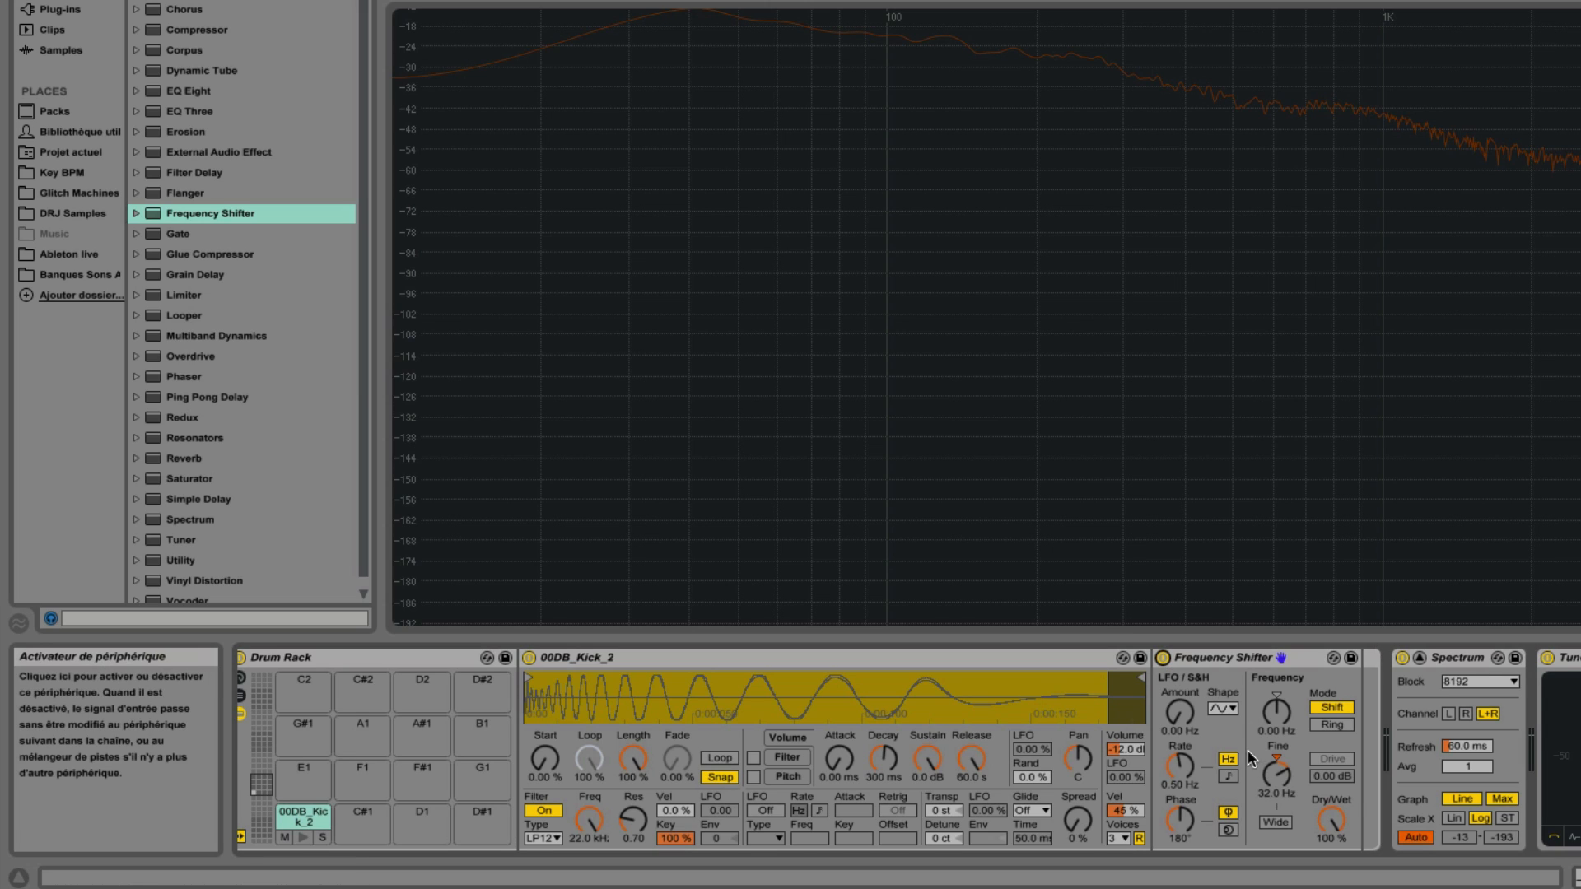
drag(1279, 776, 1279, 815)
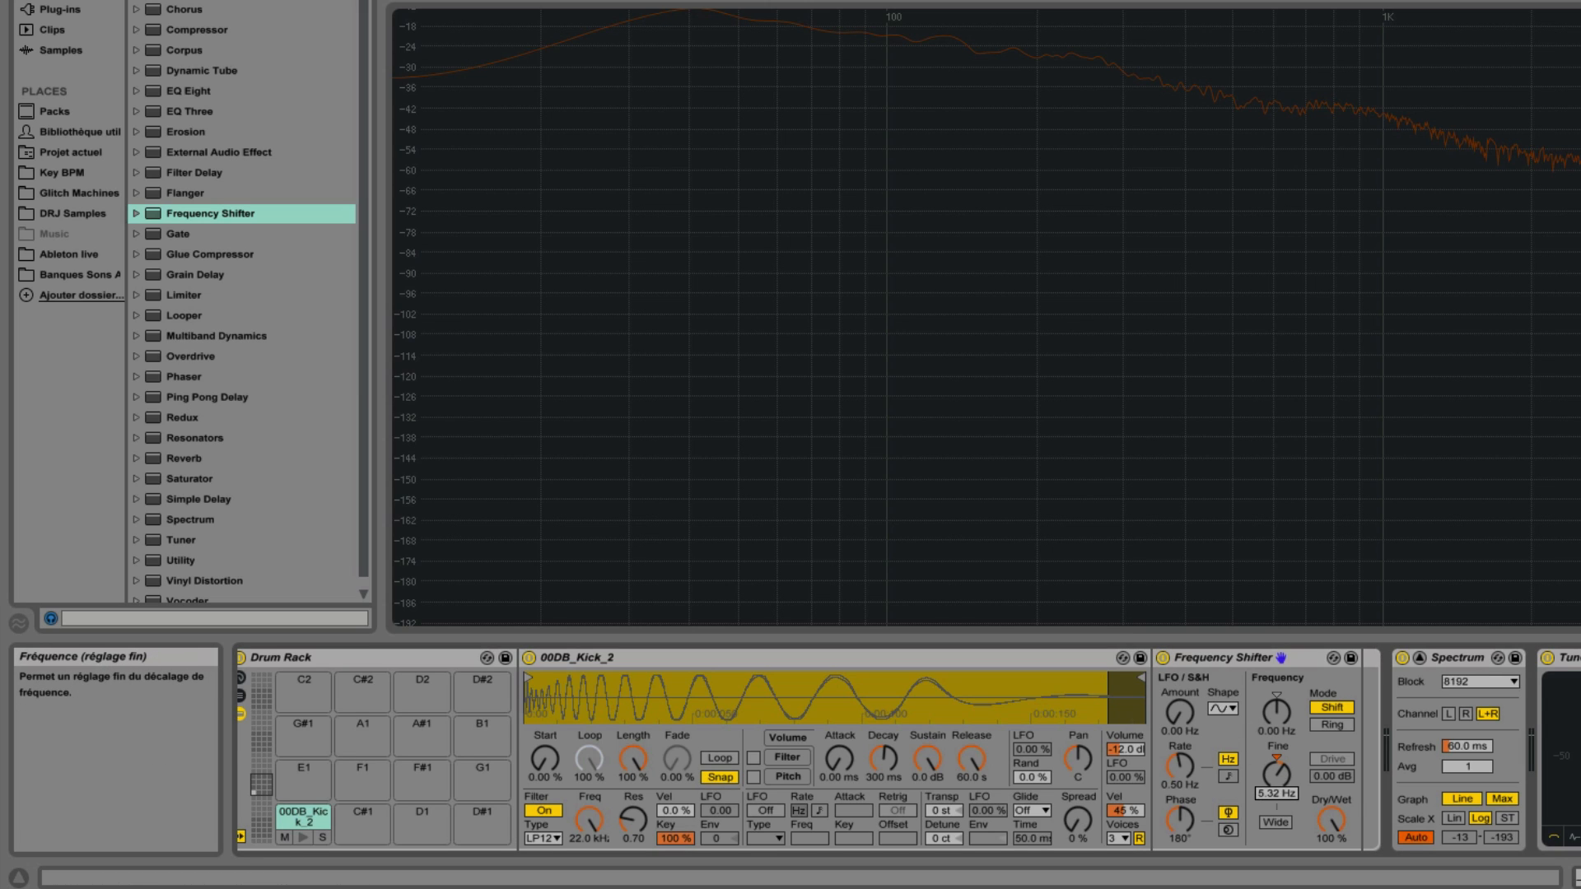
text(-5)
key(Return)
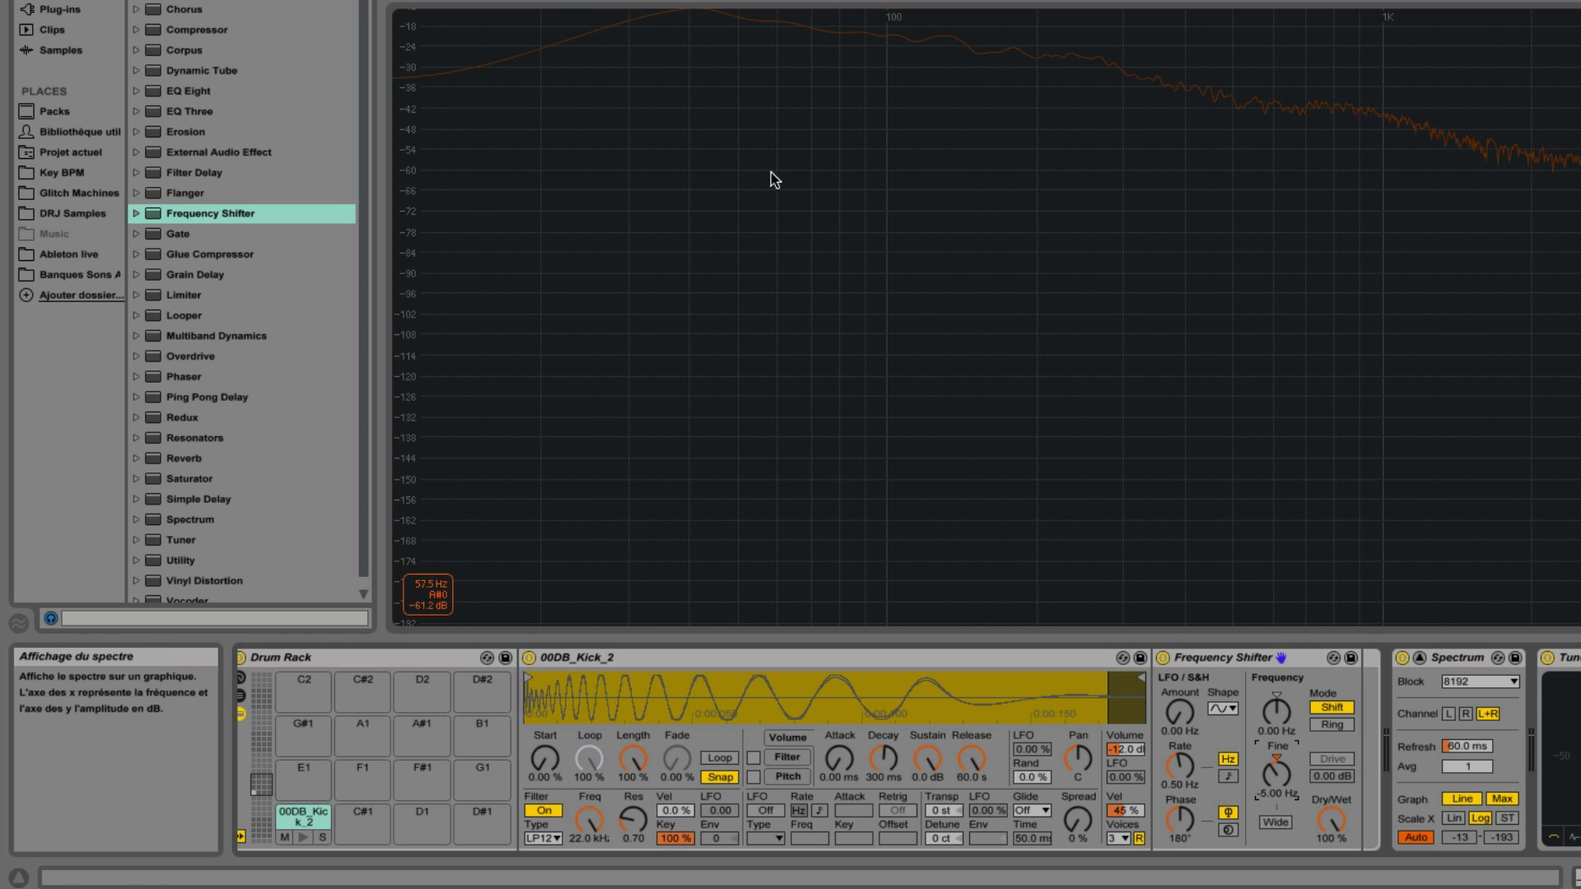
Compare the soloed kick with the Frequency Shifter bypassed and active in the enlarged Spectrum, and return to the Session view.
click(1162, 658)
click(1163, 658)
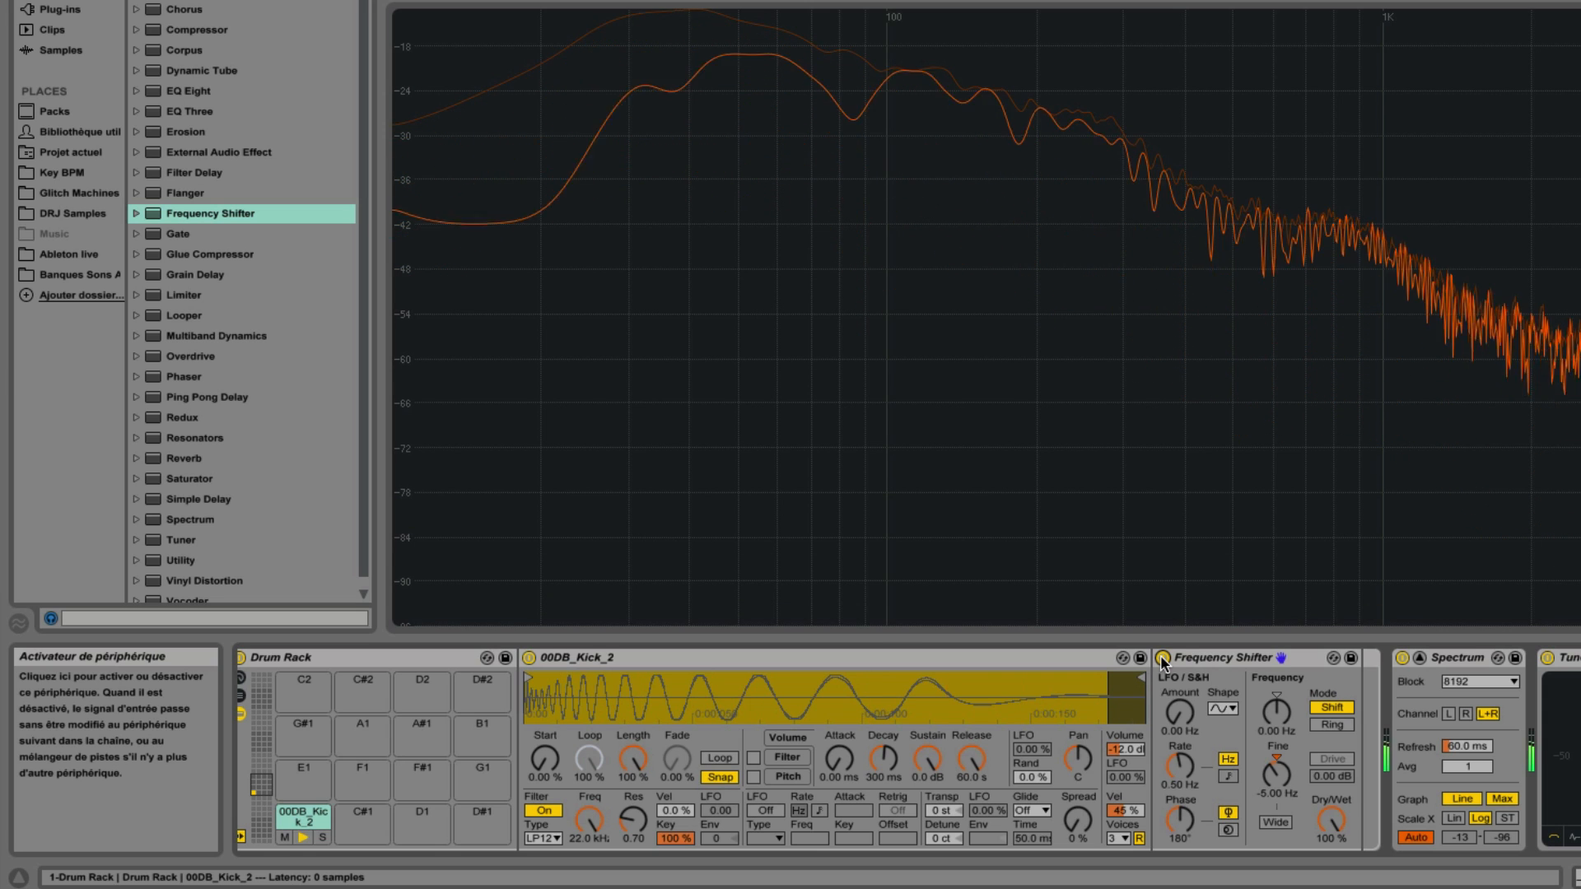
click(1163, 658)
click(1163, 658)
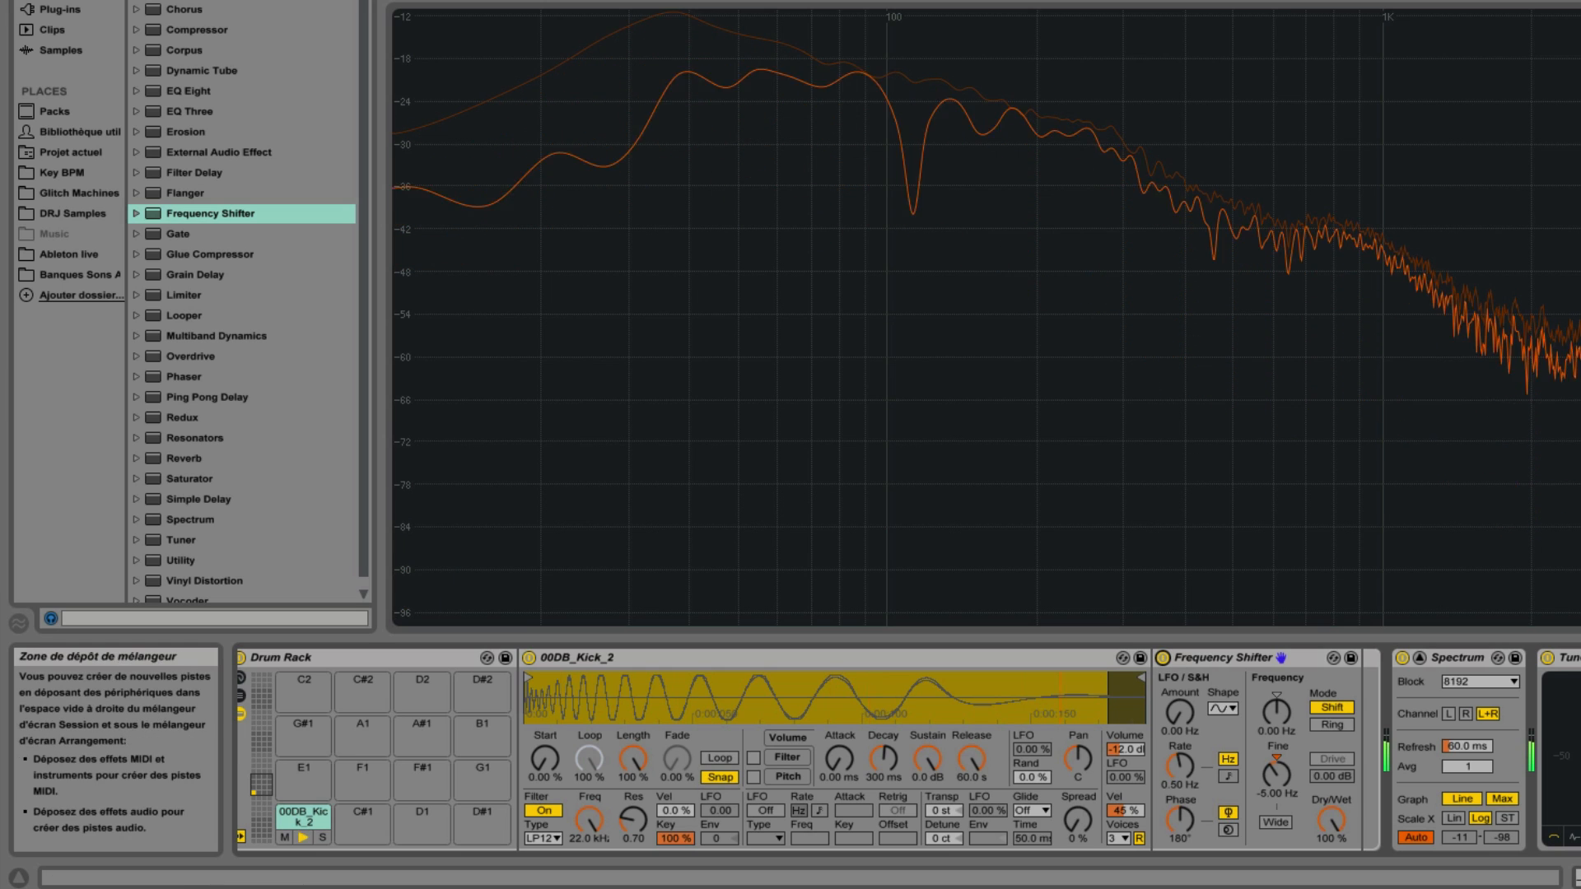
click(1418, 656)
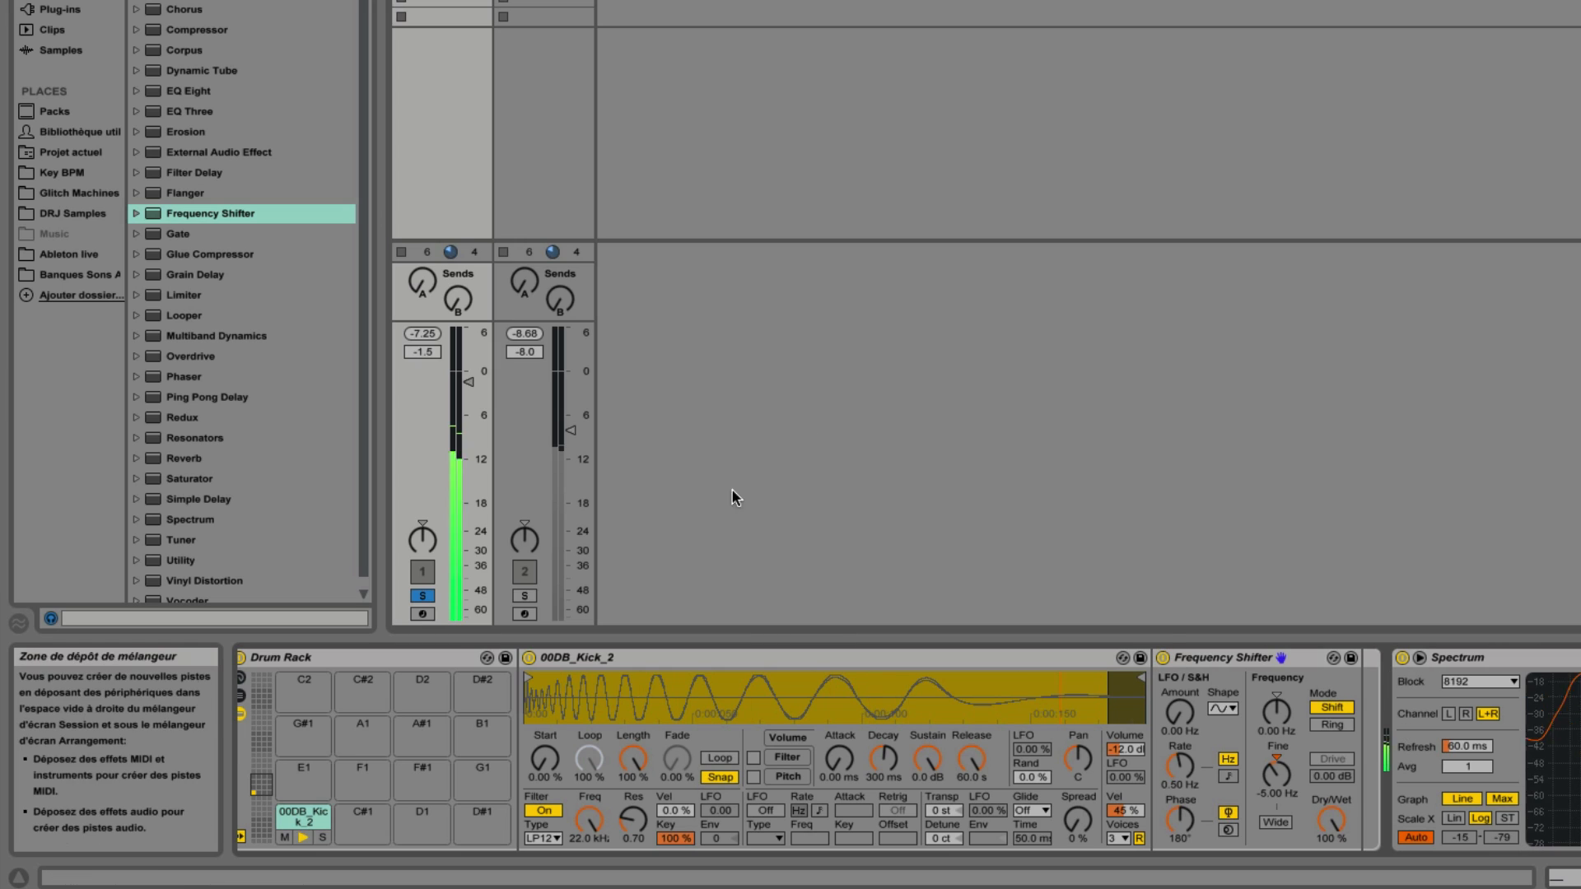
Unsolo the drum track and listen to kick and bass together with the Frequency Shifter bypassed and re-enabled.
click(420, 597)
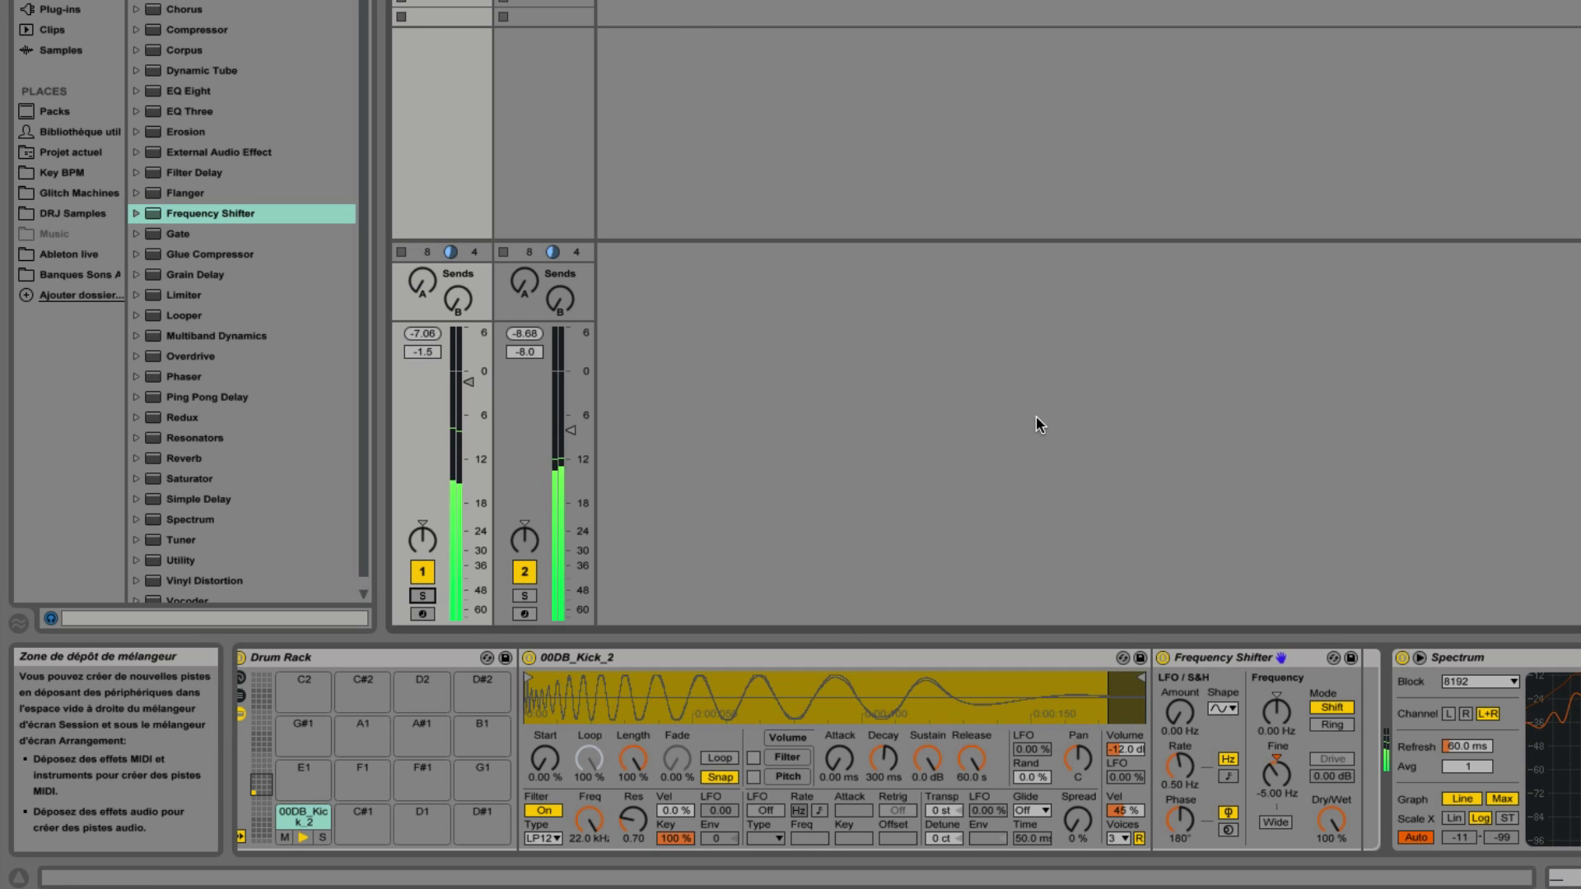
click(1163, 658)
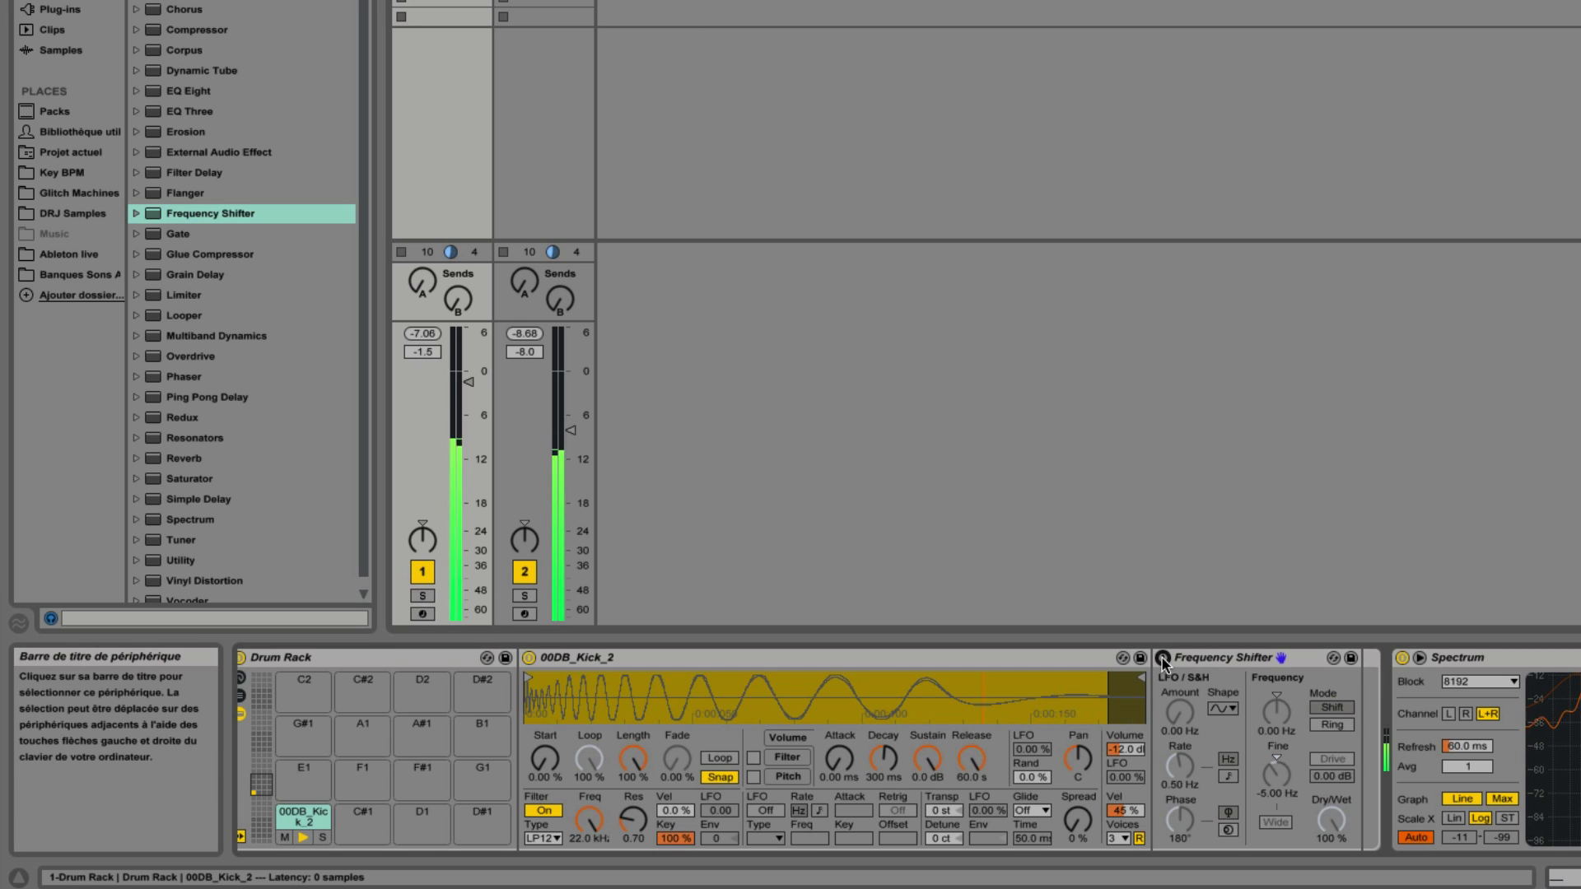
click(1163, 658)
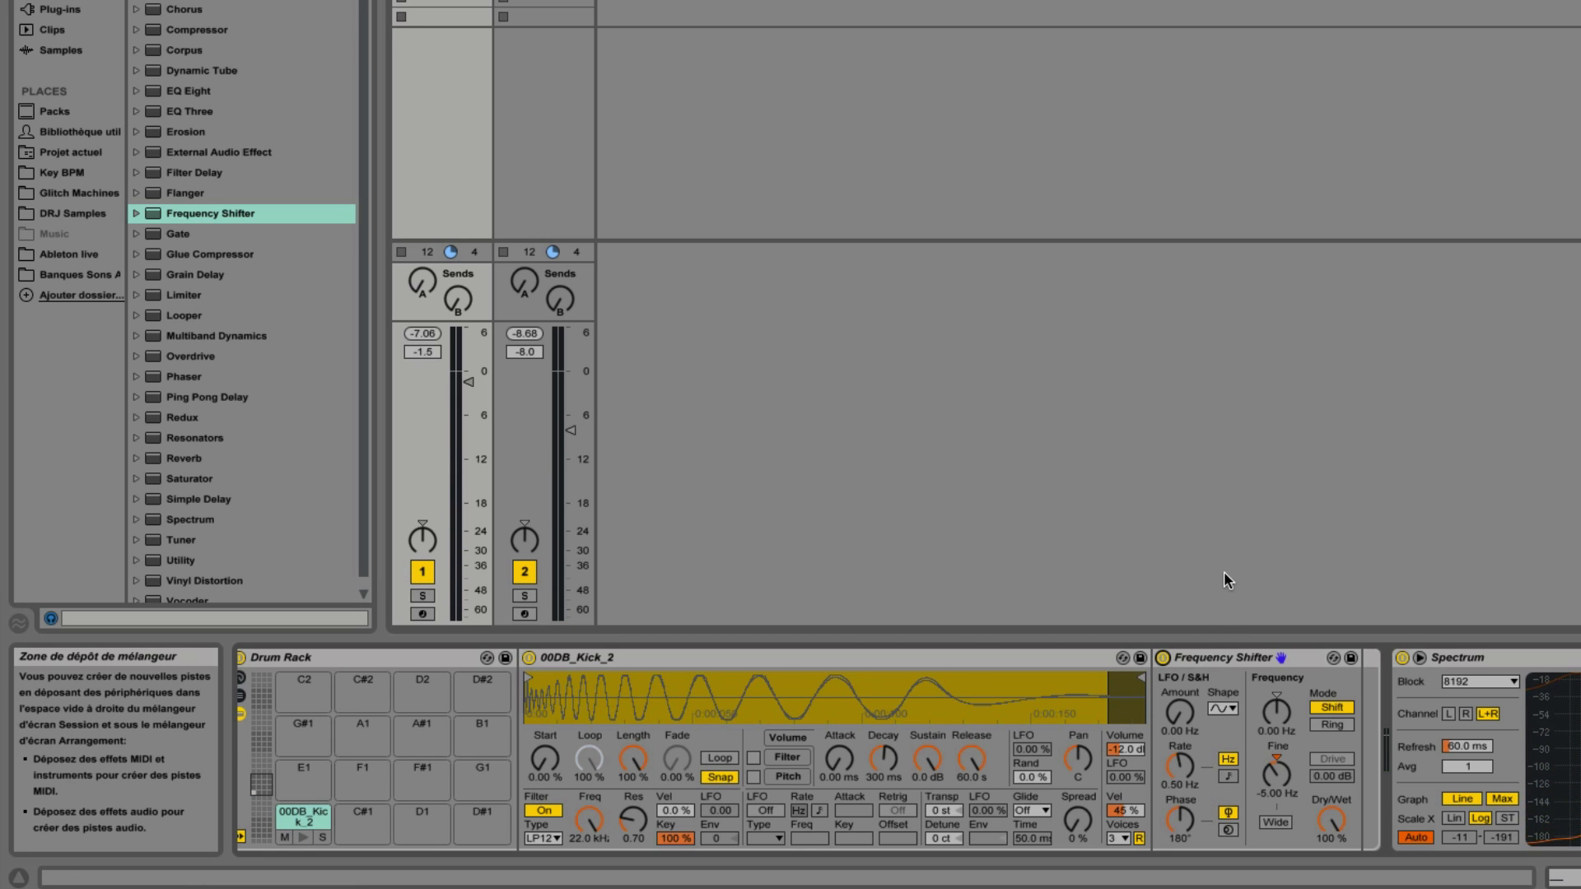
Delete the Frequency Shifter from the kick's device chain.
click(1163, 658)
click(1205, 660)
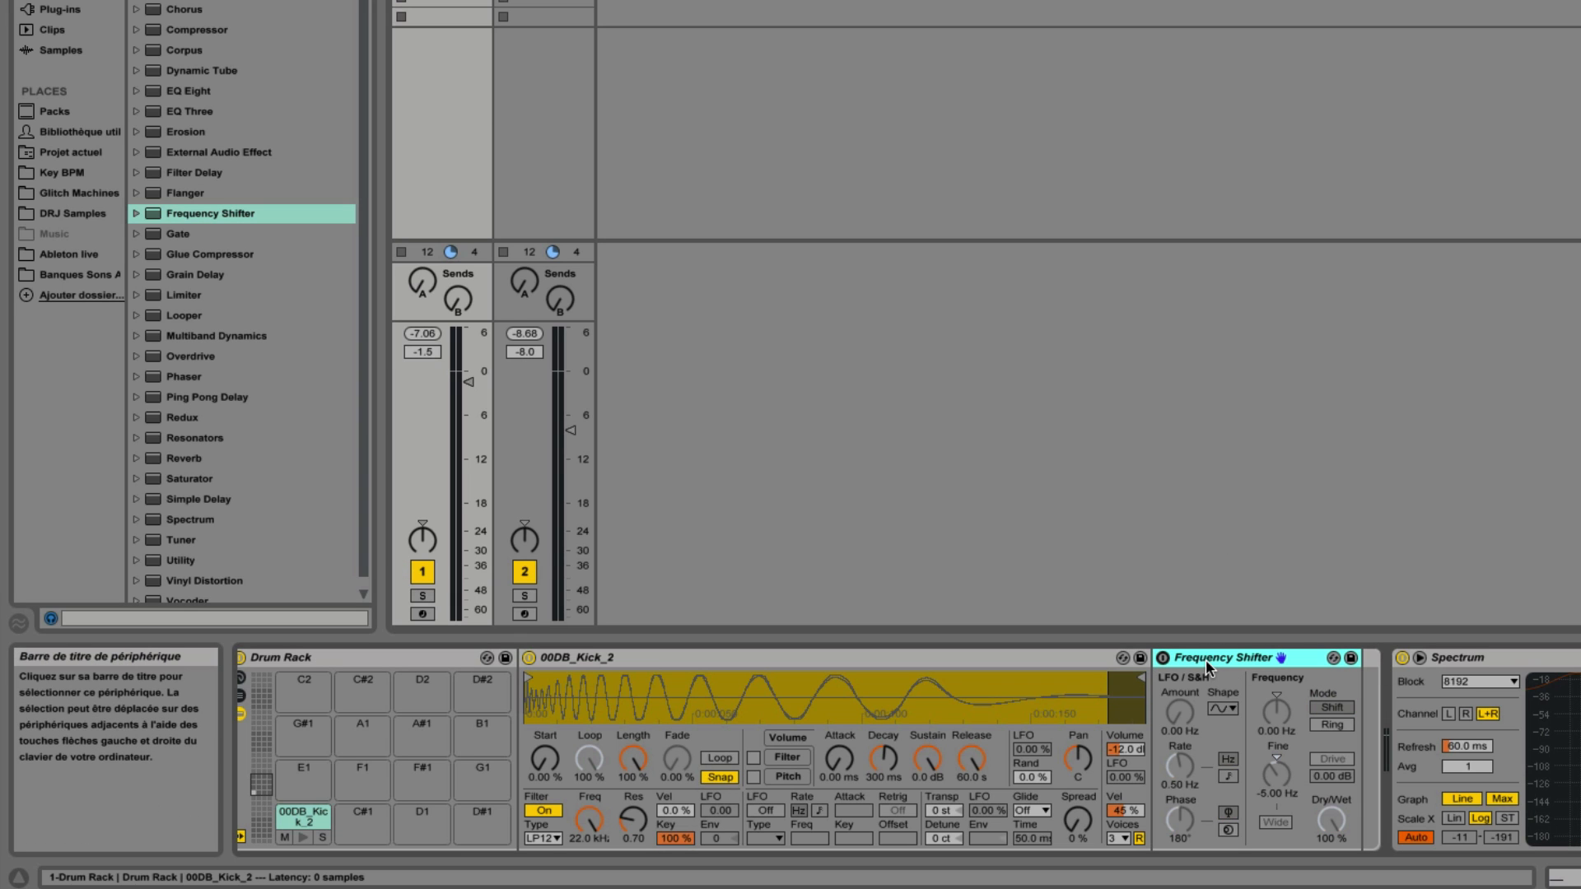
key(Delete)
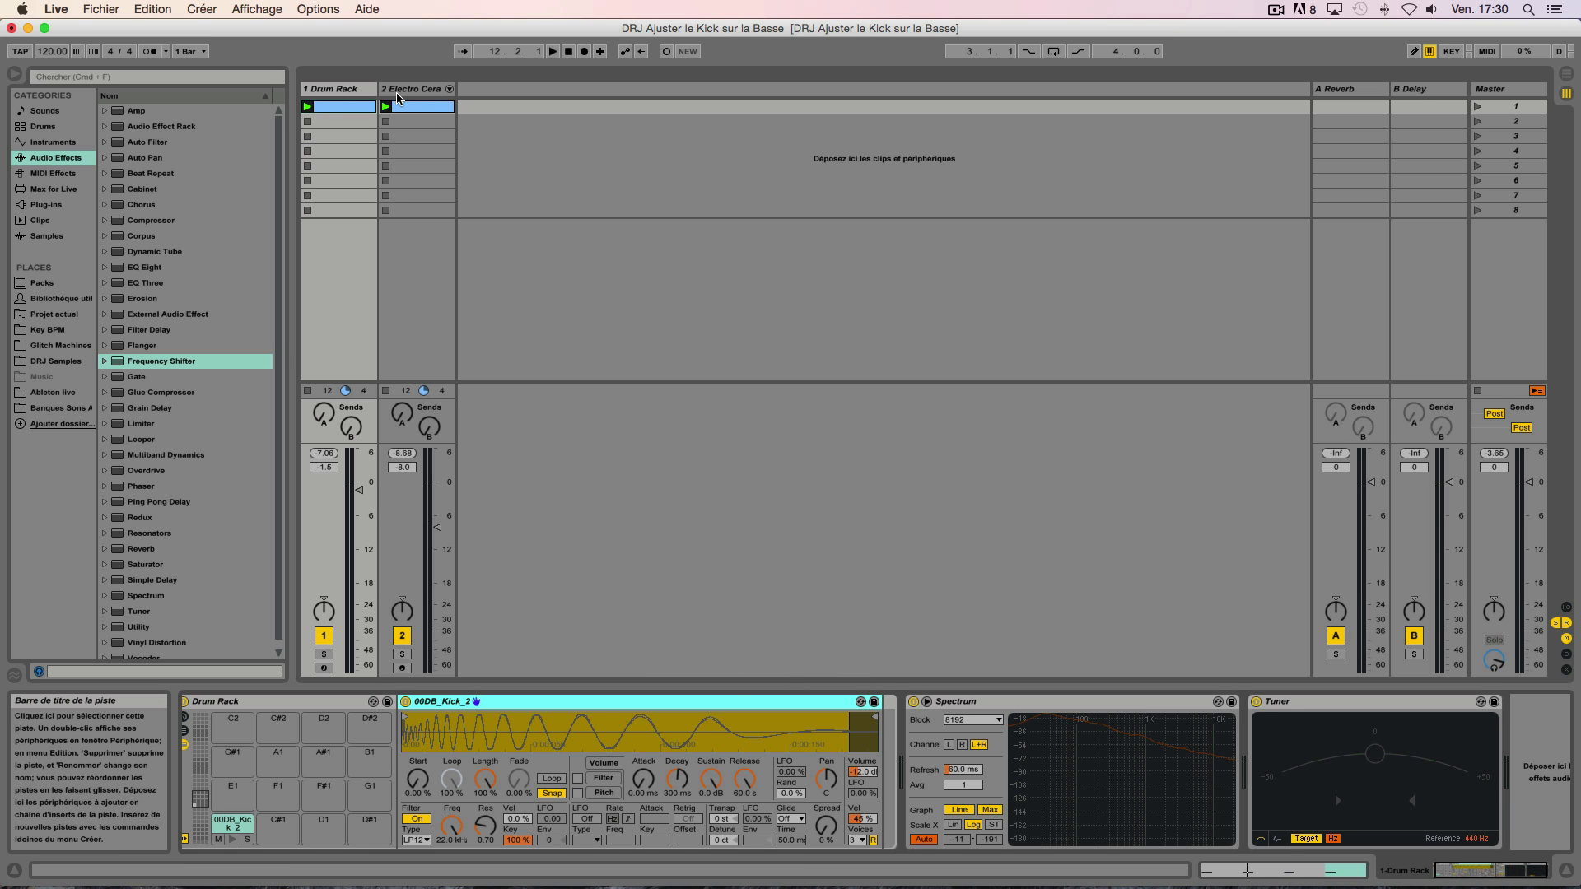
Solo the Electro Ceramic Bass track, play it and examine its fundamental peak in the enlarged Spectrum, and return to the Session view.
click(326, 90)
click(415, 92)
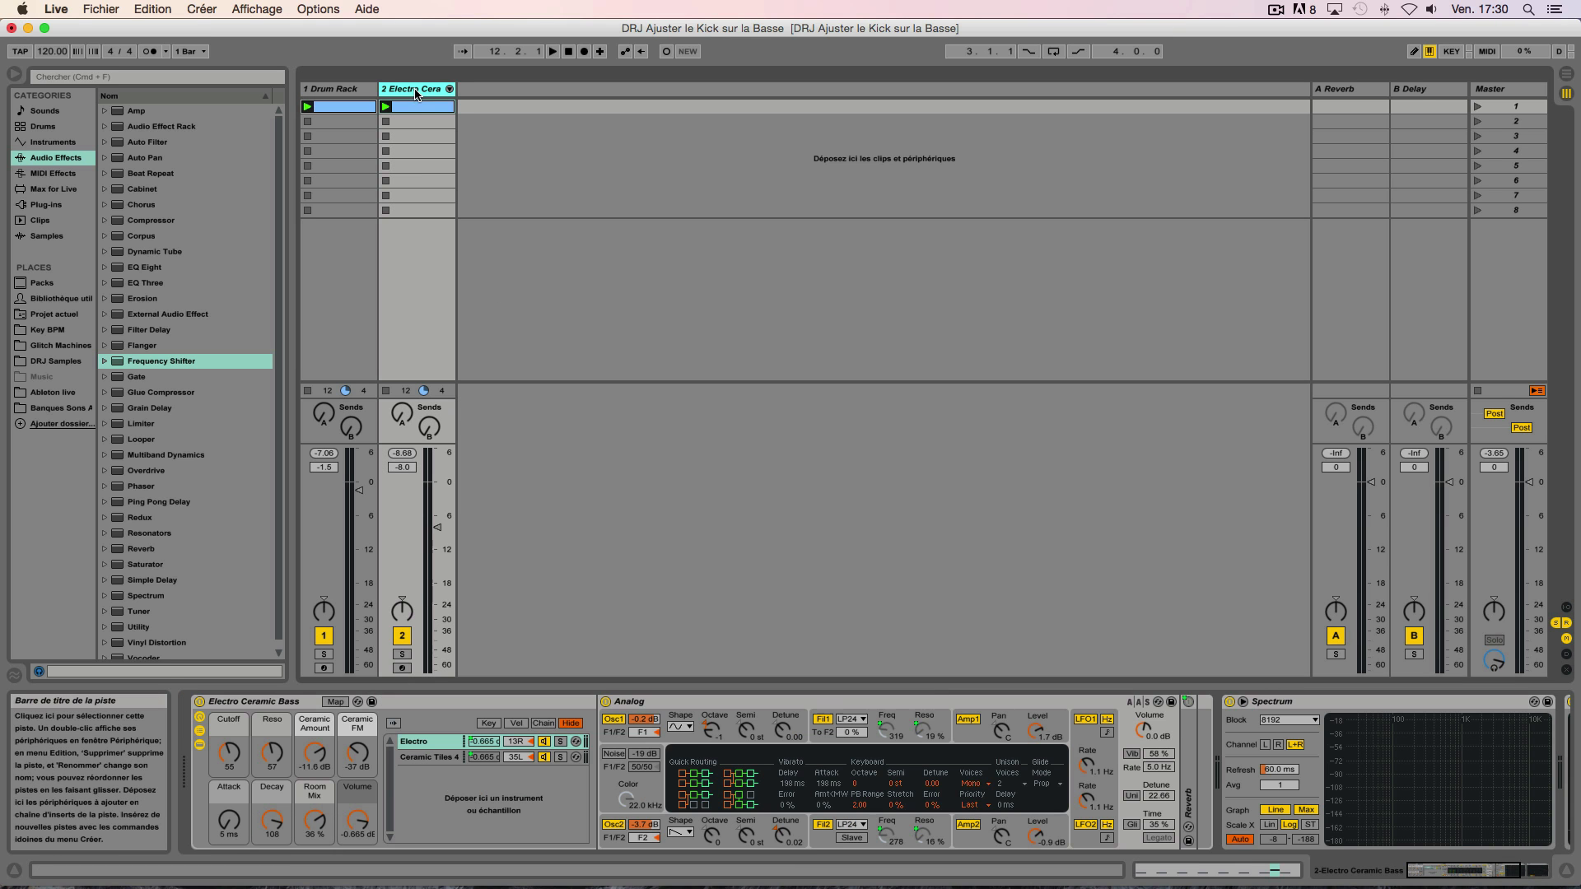
click(402, 654)
click(1242, 701)
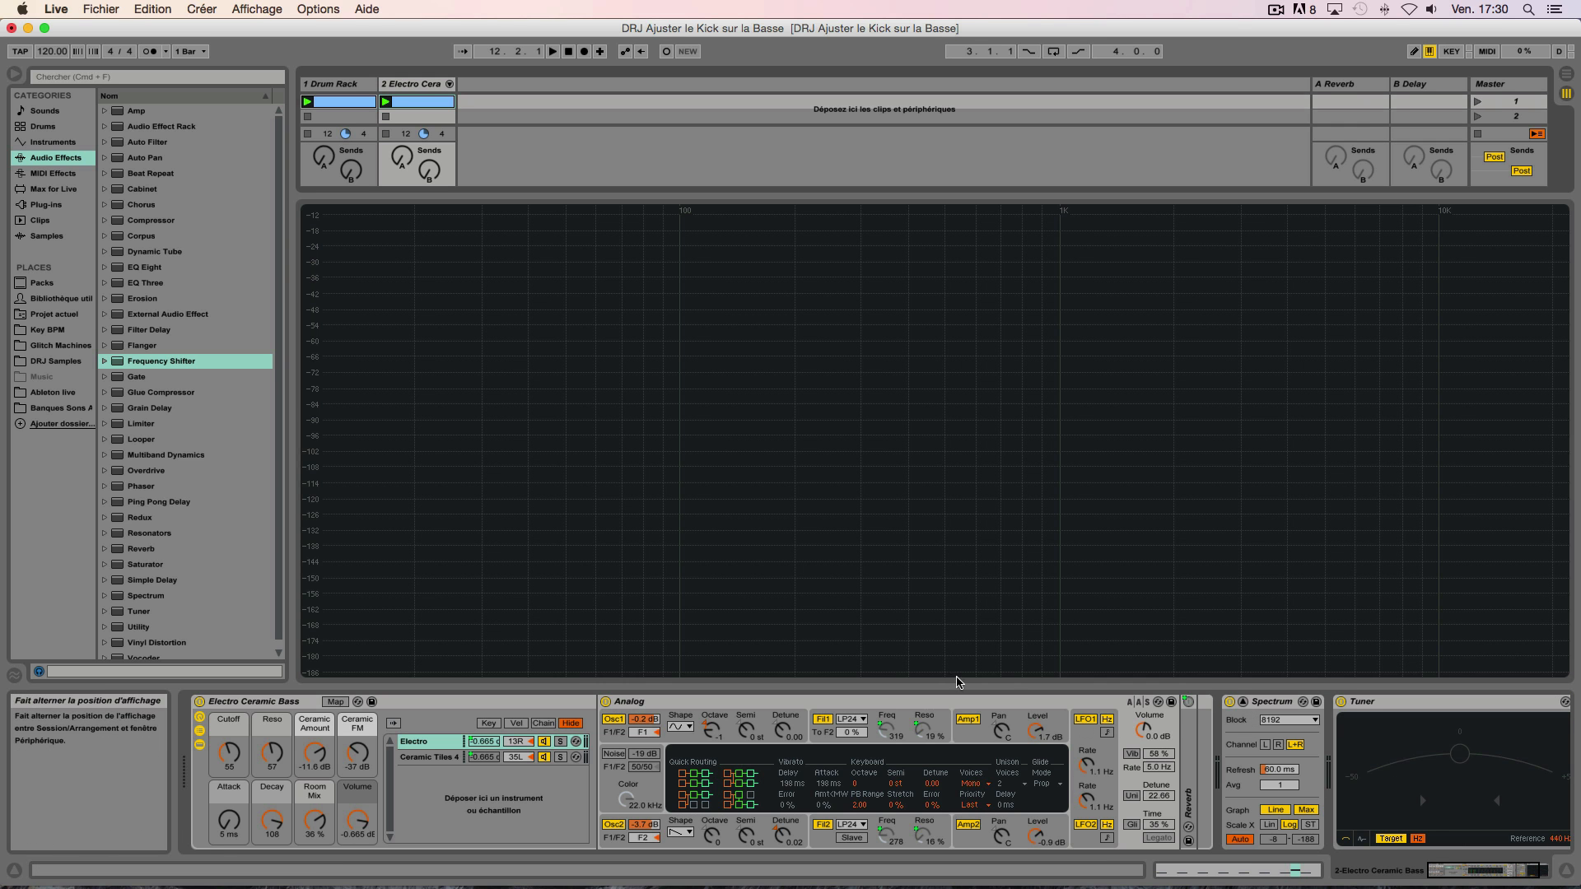
key(space)
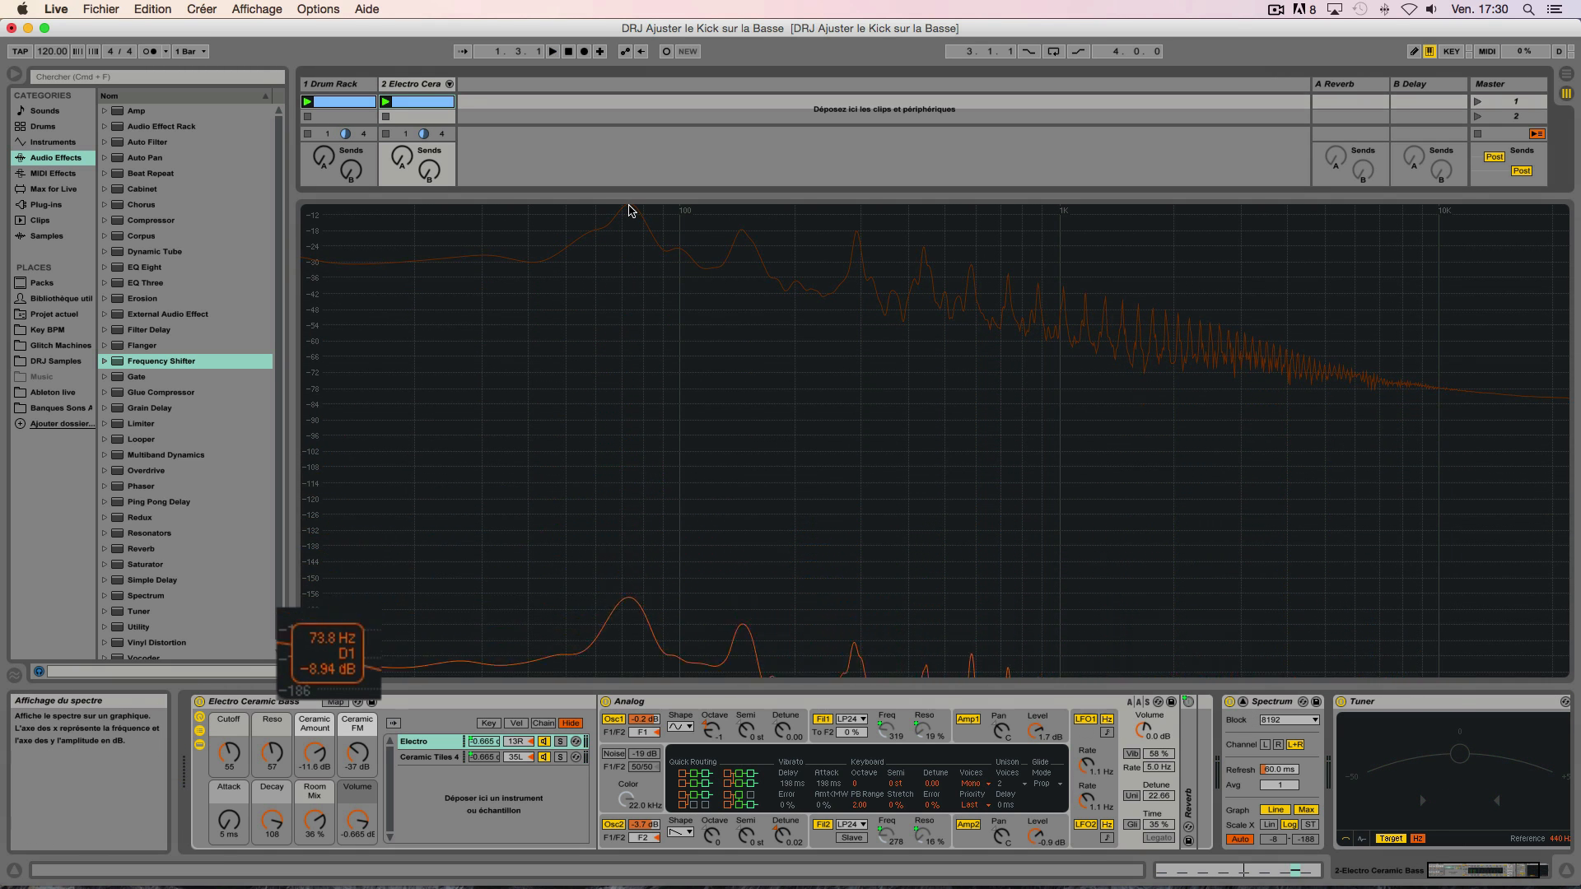
click(1243, 702)
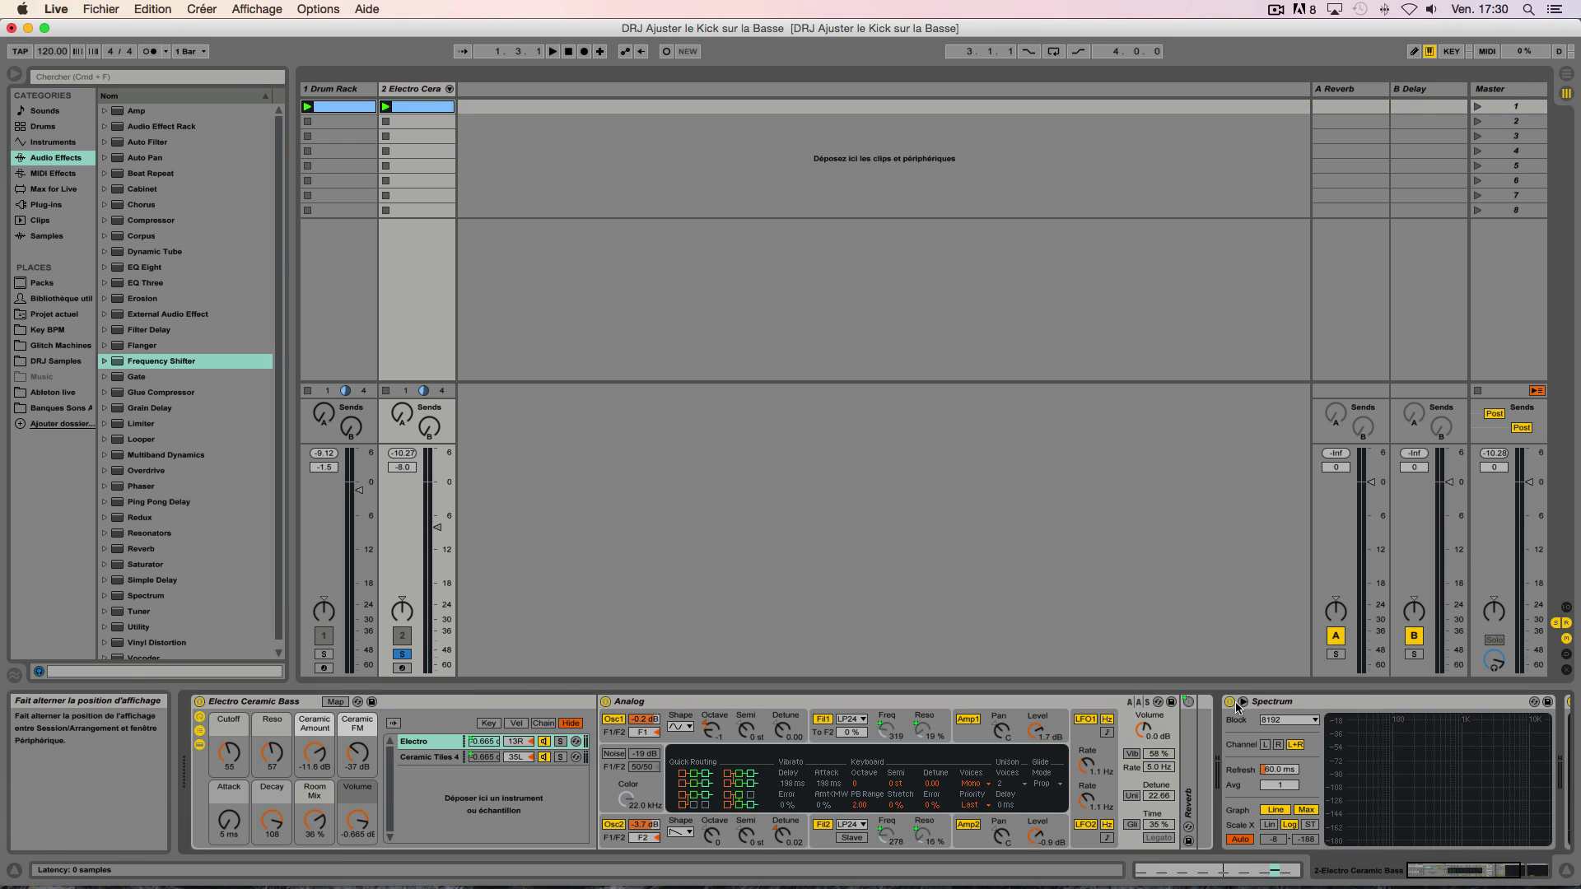
Solo the drum track and insert an EQ Eight after the kick's Simpler, with its display enlarged.
click(323, 654)
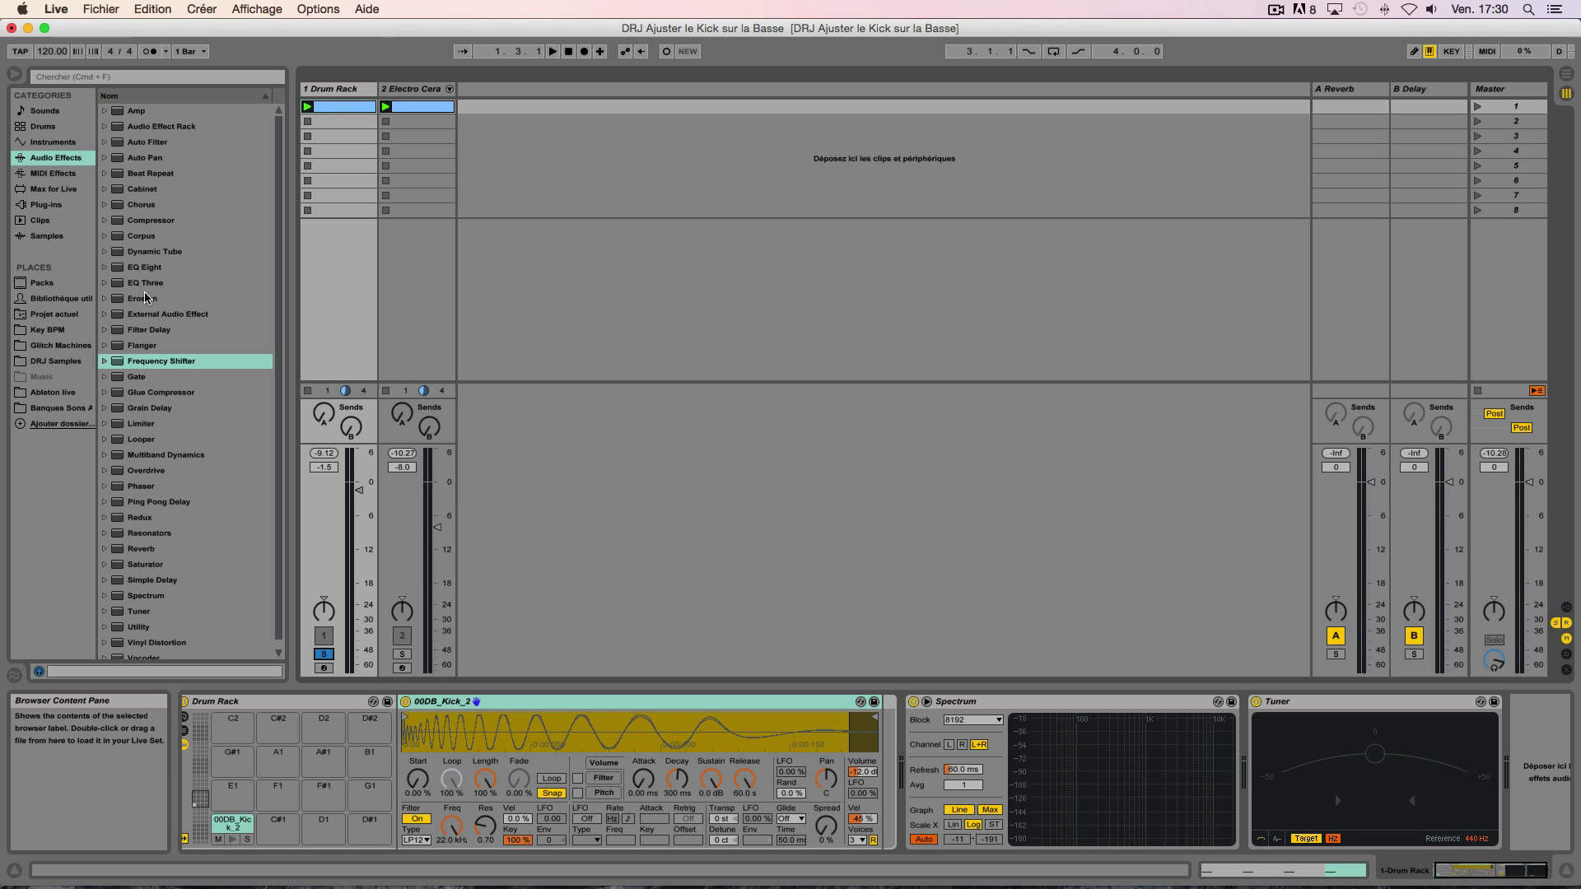
drag(137, 274, 883, 730)
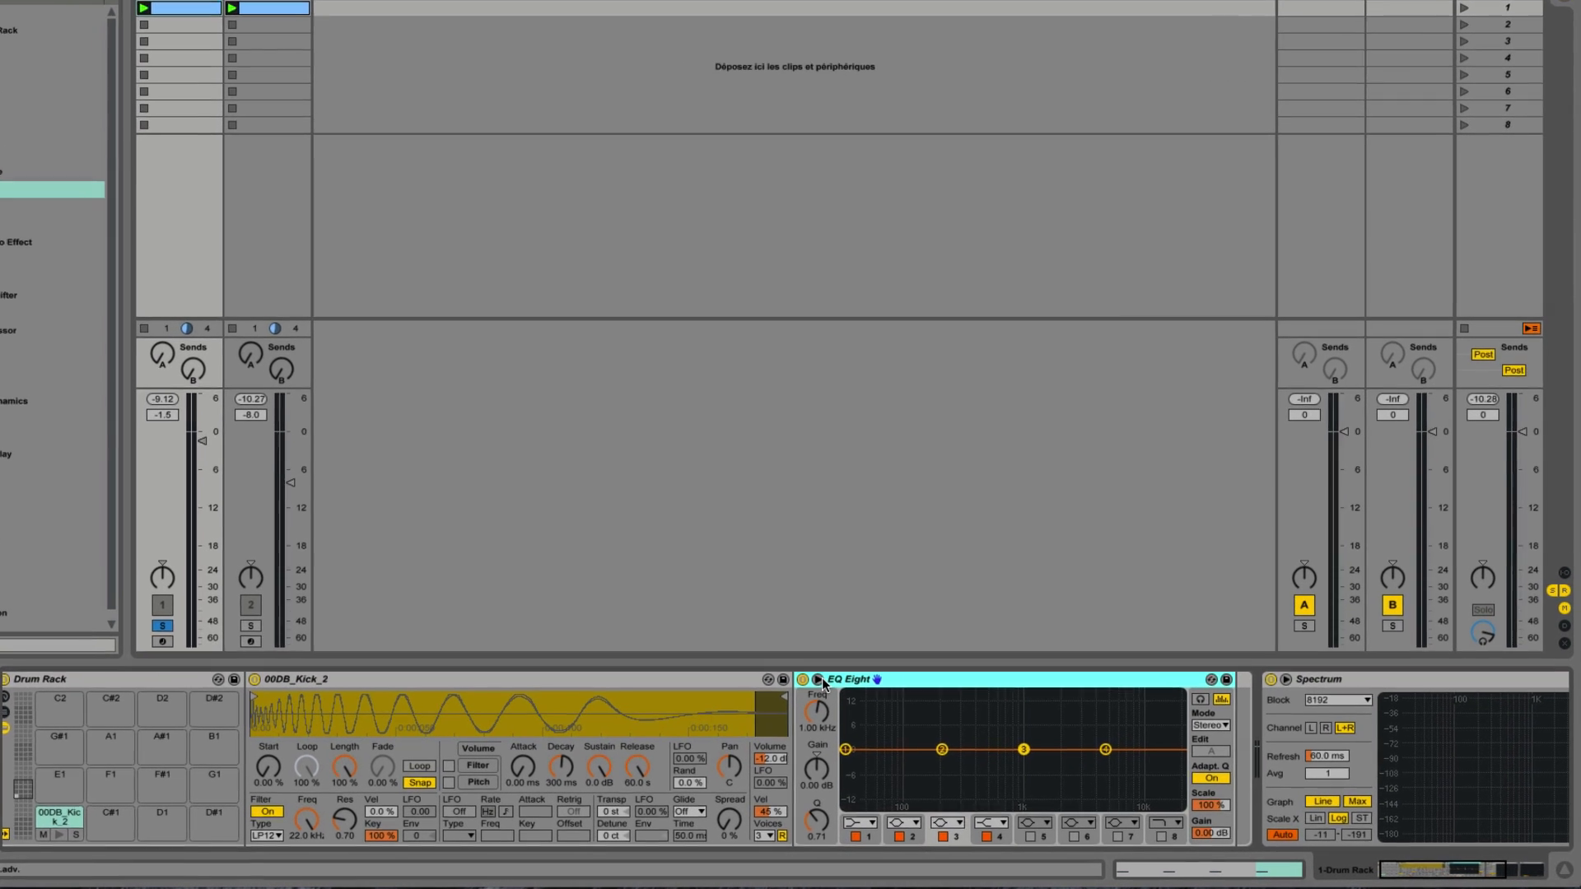
click(817, 680)
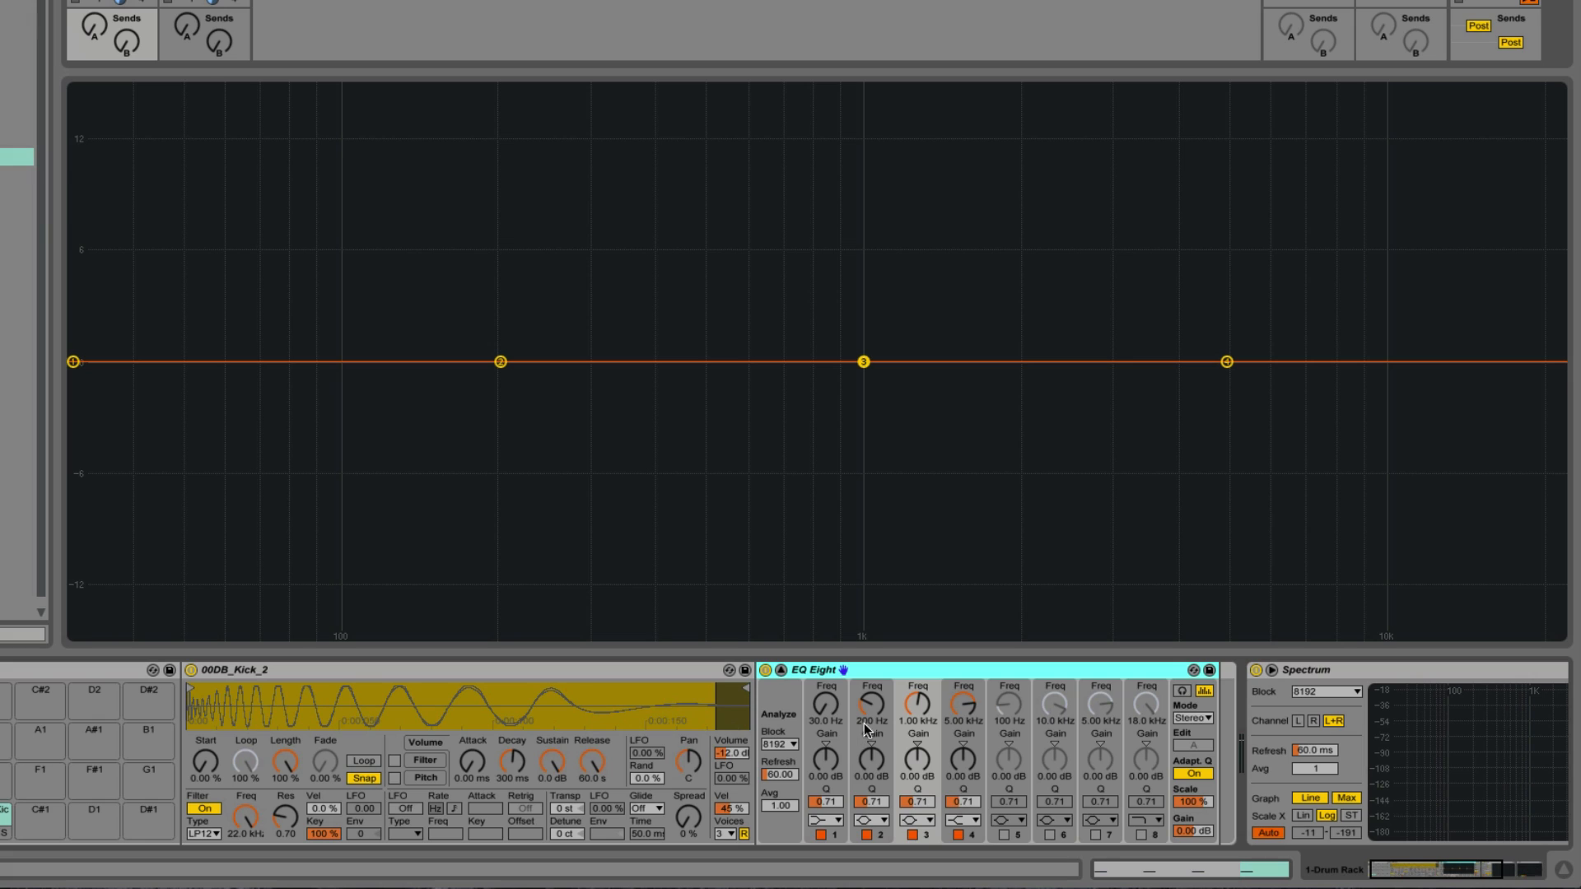
Set EQ Eight band 1 to a low-cut filter and band 2's frequency to 73 Hz.
click(825, 821)
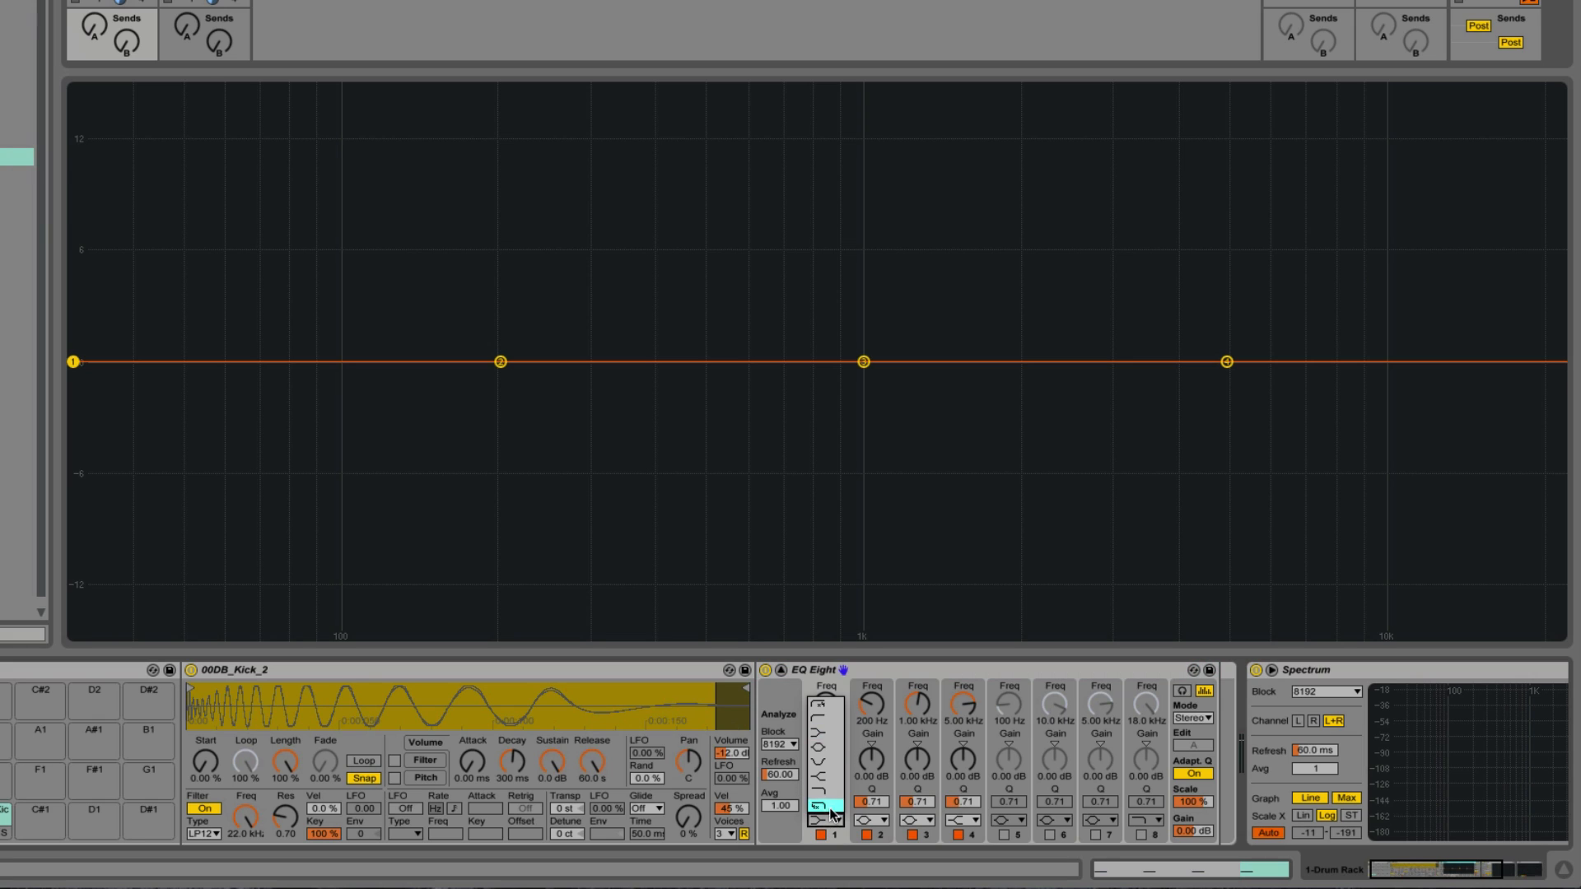
click(821, 725)
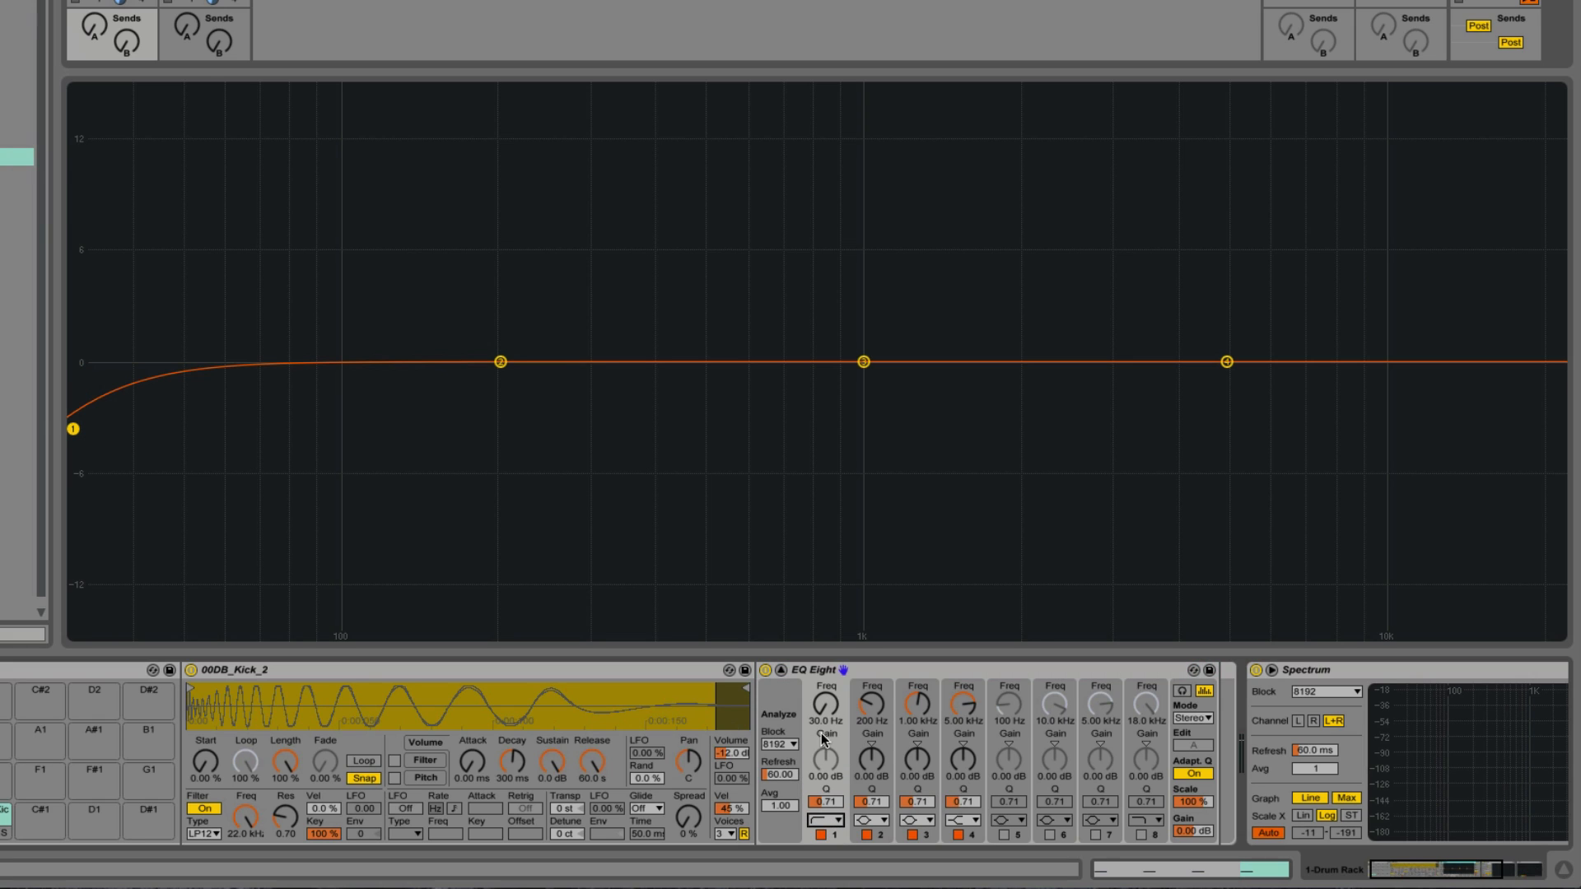
click(873, 722)
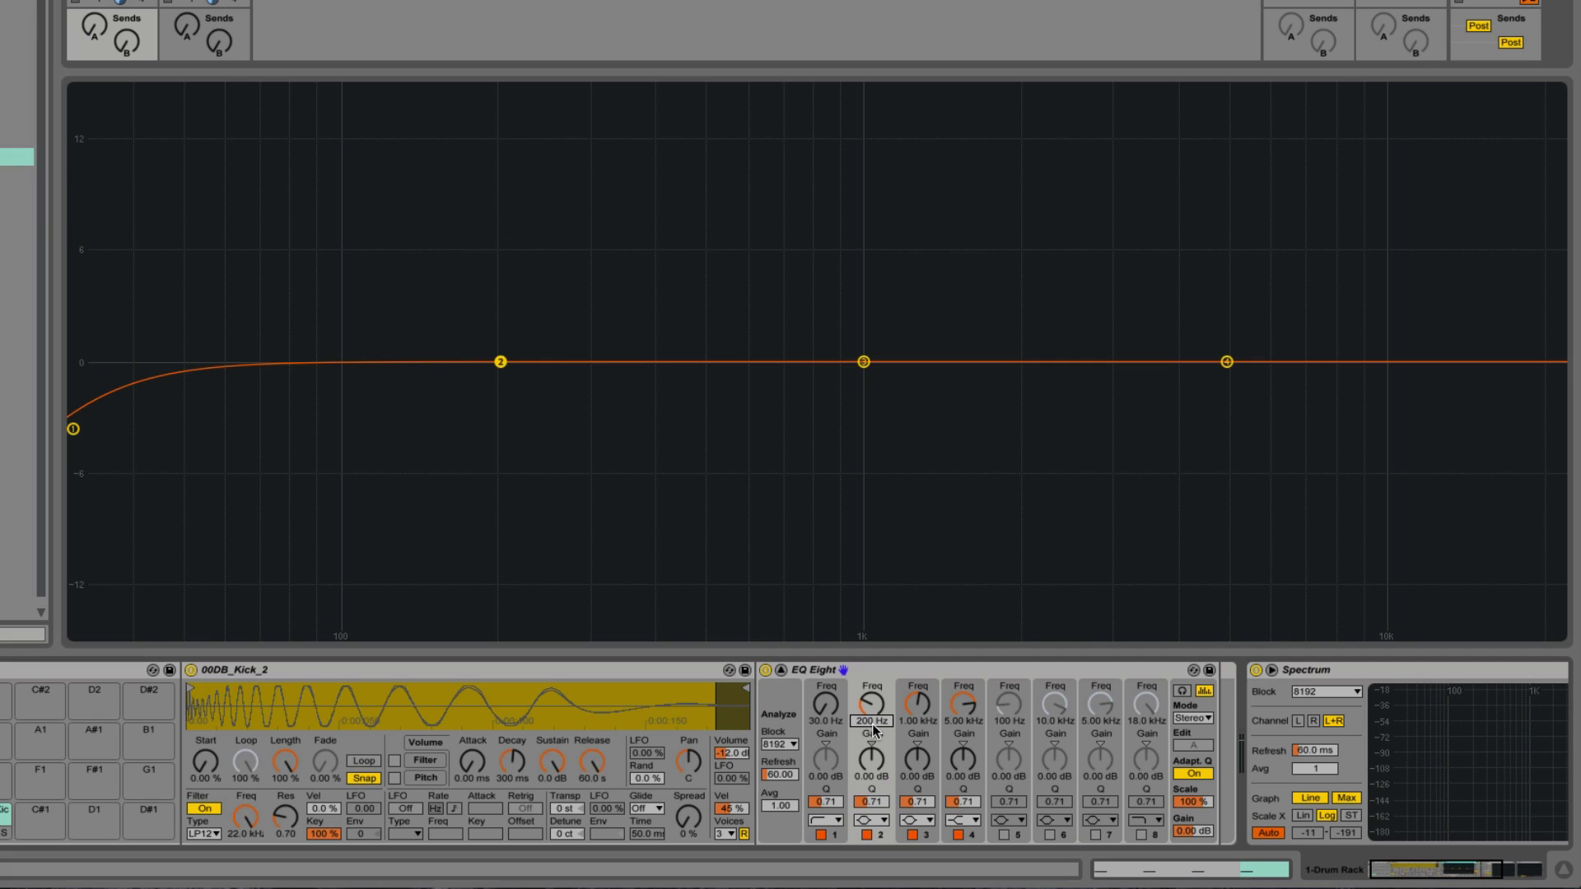
text(73)
key(Return)
Shape EQ Eight band 2 into a narrow boost with a gain of about 3.57 dB and a Q of 3.85 during playback.
drag(872, 752, 877, 818)
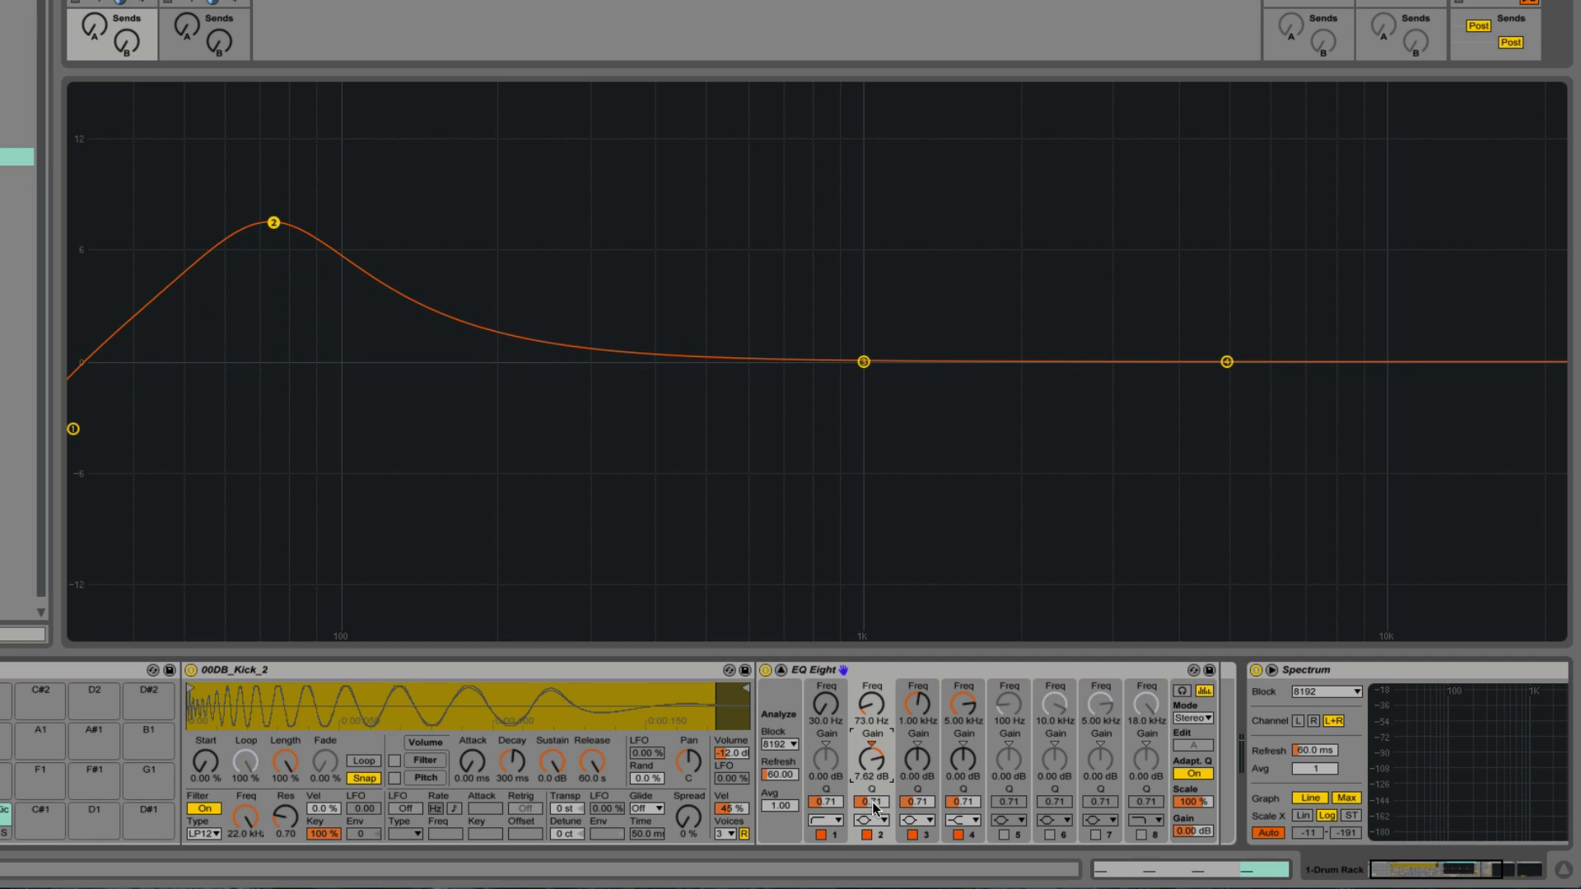
drag(872, 801, 872, 763)
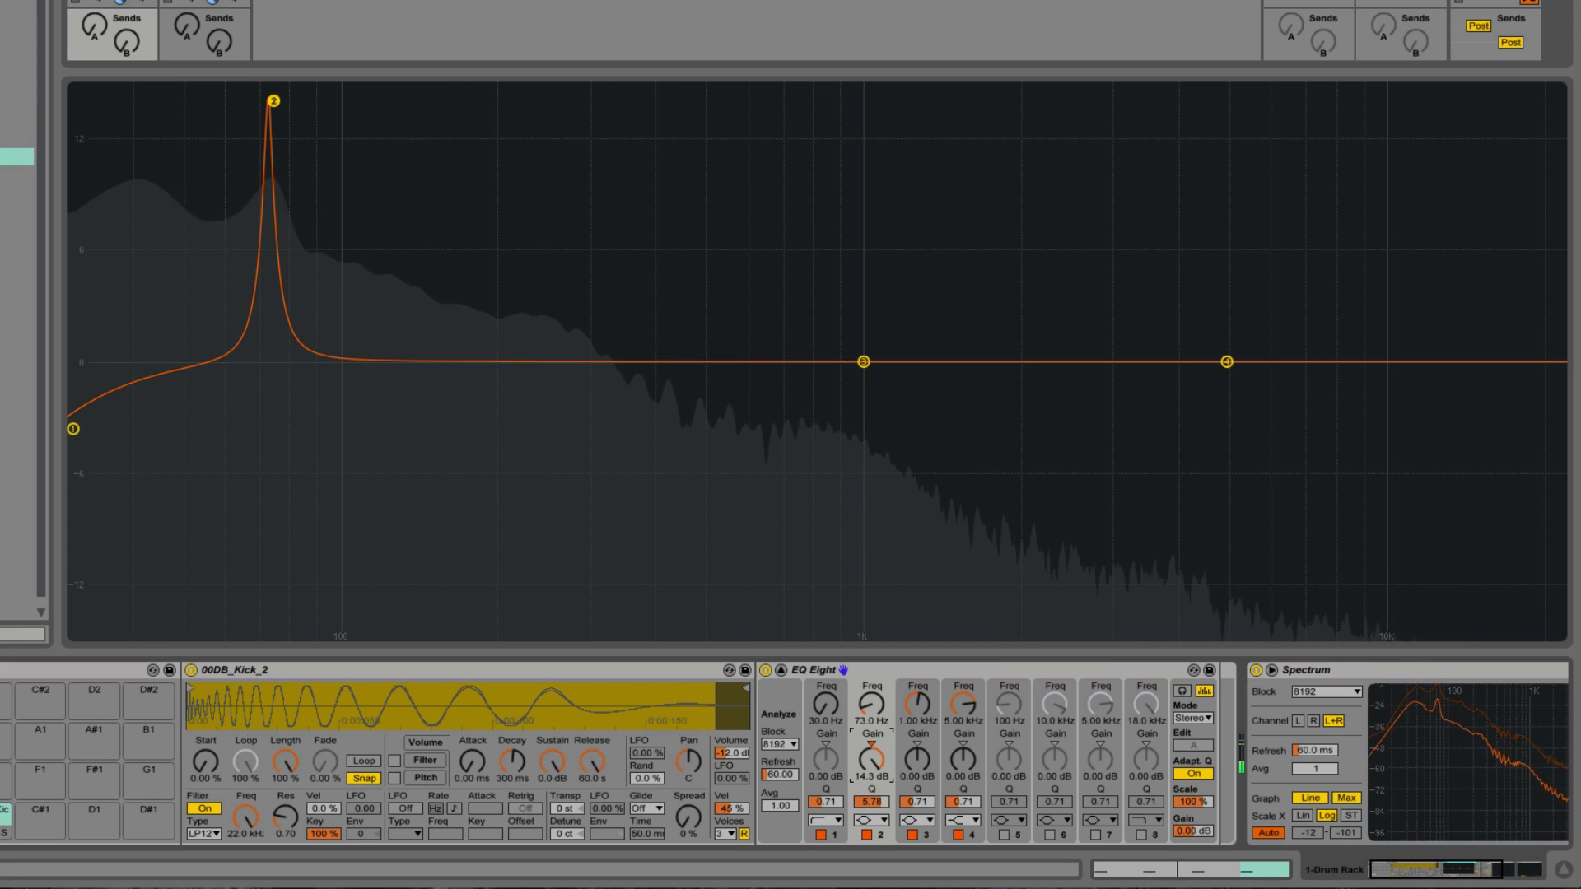
drag(873, 761, 872, 796)
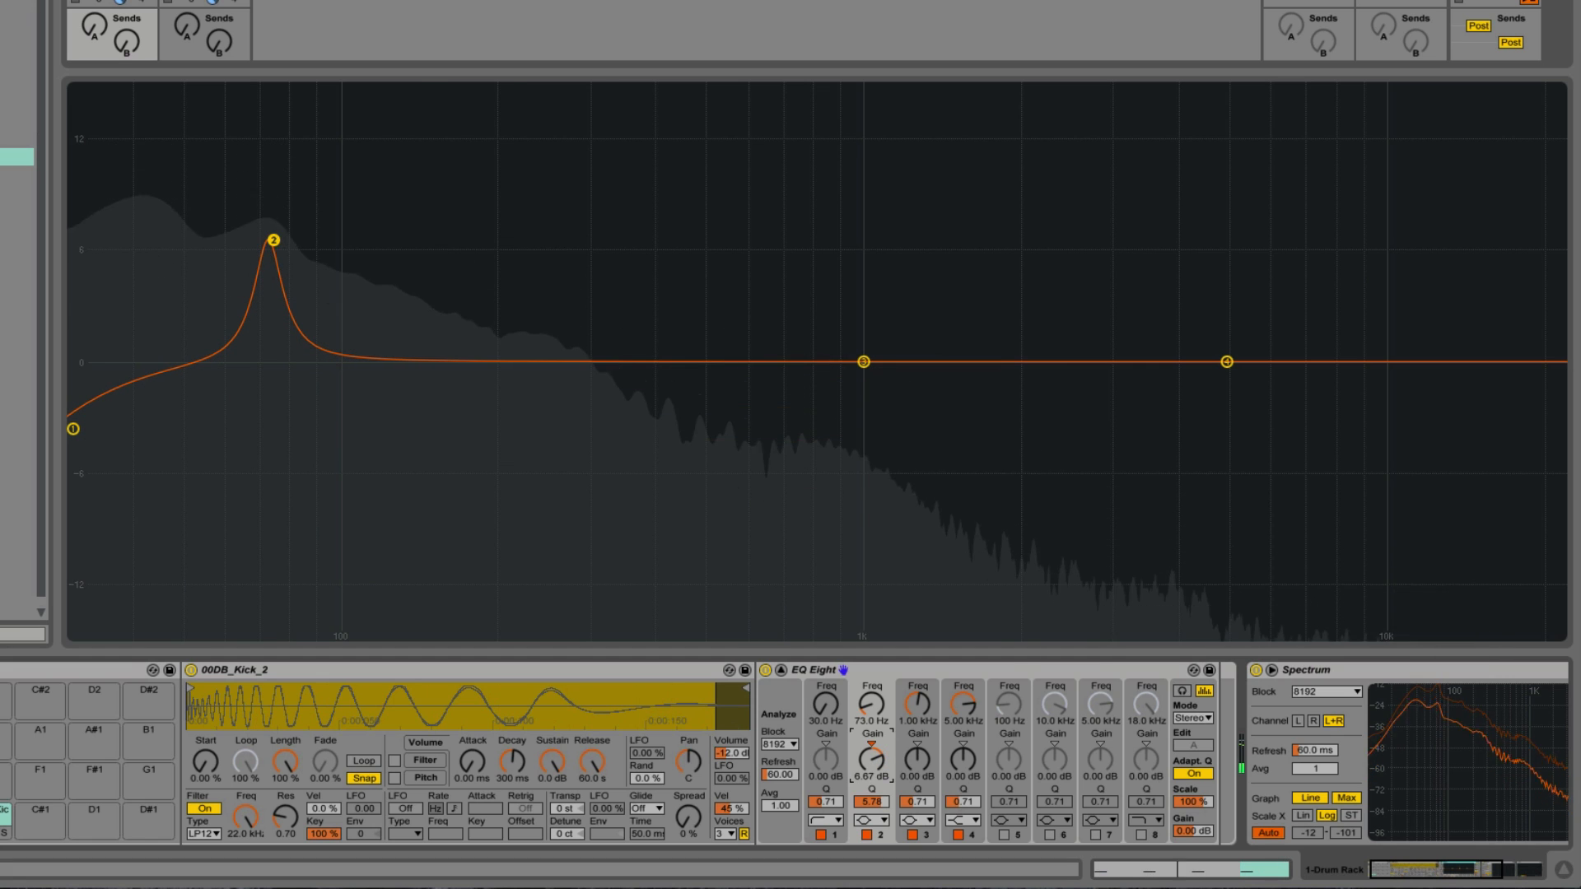
mouse_move(869, 803)
mouse_down()
mouse_move(870, 873)
mouse_move(871, 783)
mouse_move(872, 804)
mouse_up()
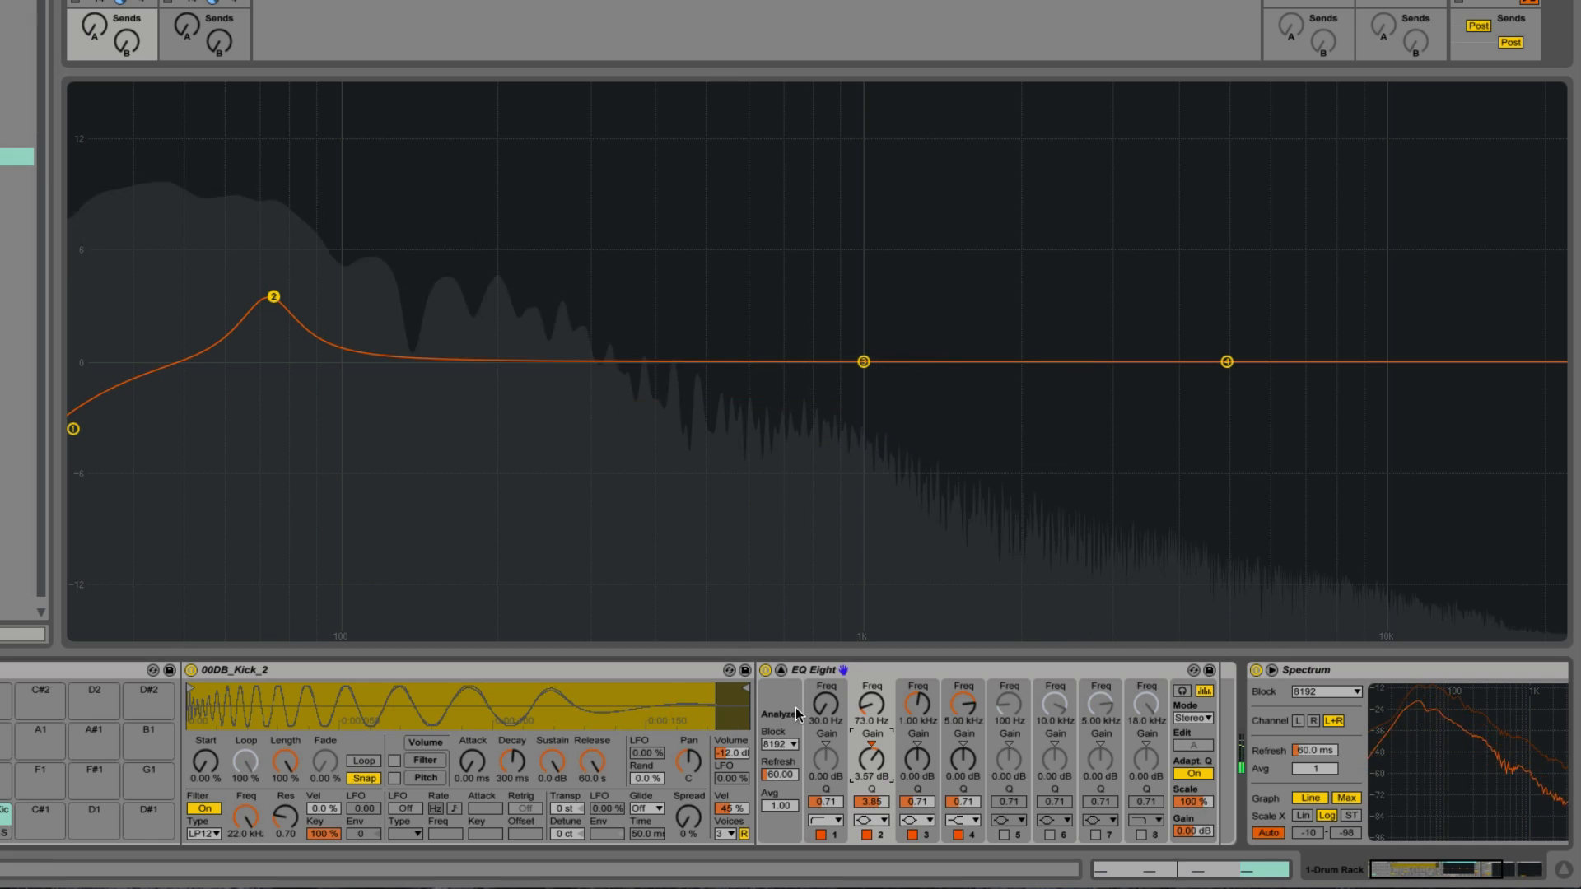
Compare the kick with the EQ Eight bypassed and active during playback, leaving the EQ enabled.
click(765, 671)
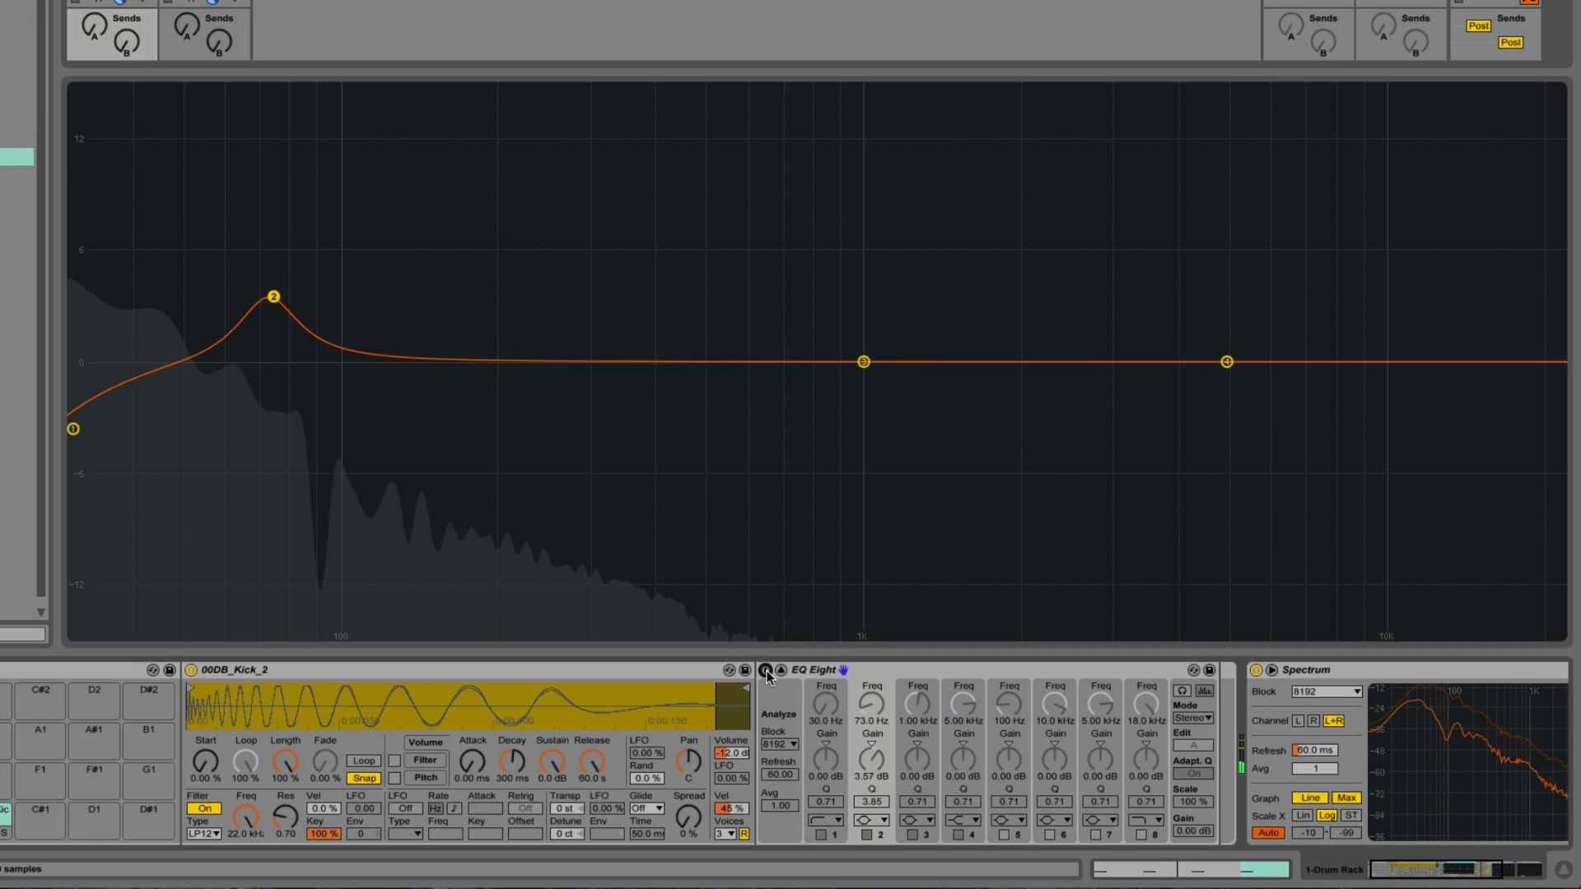
click(766, 672)
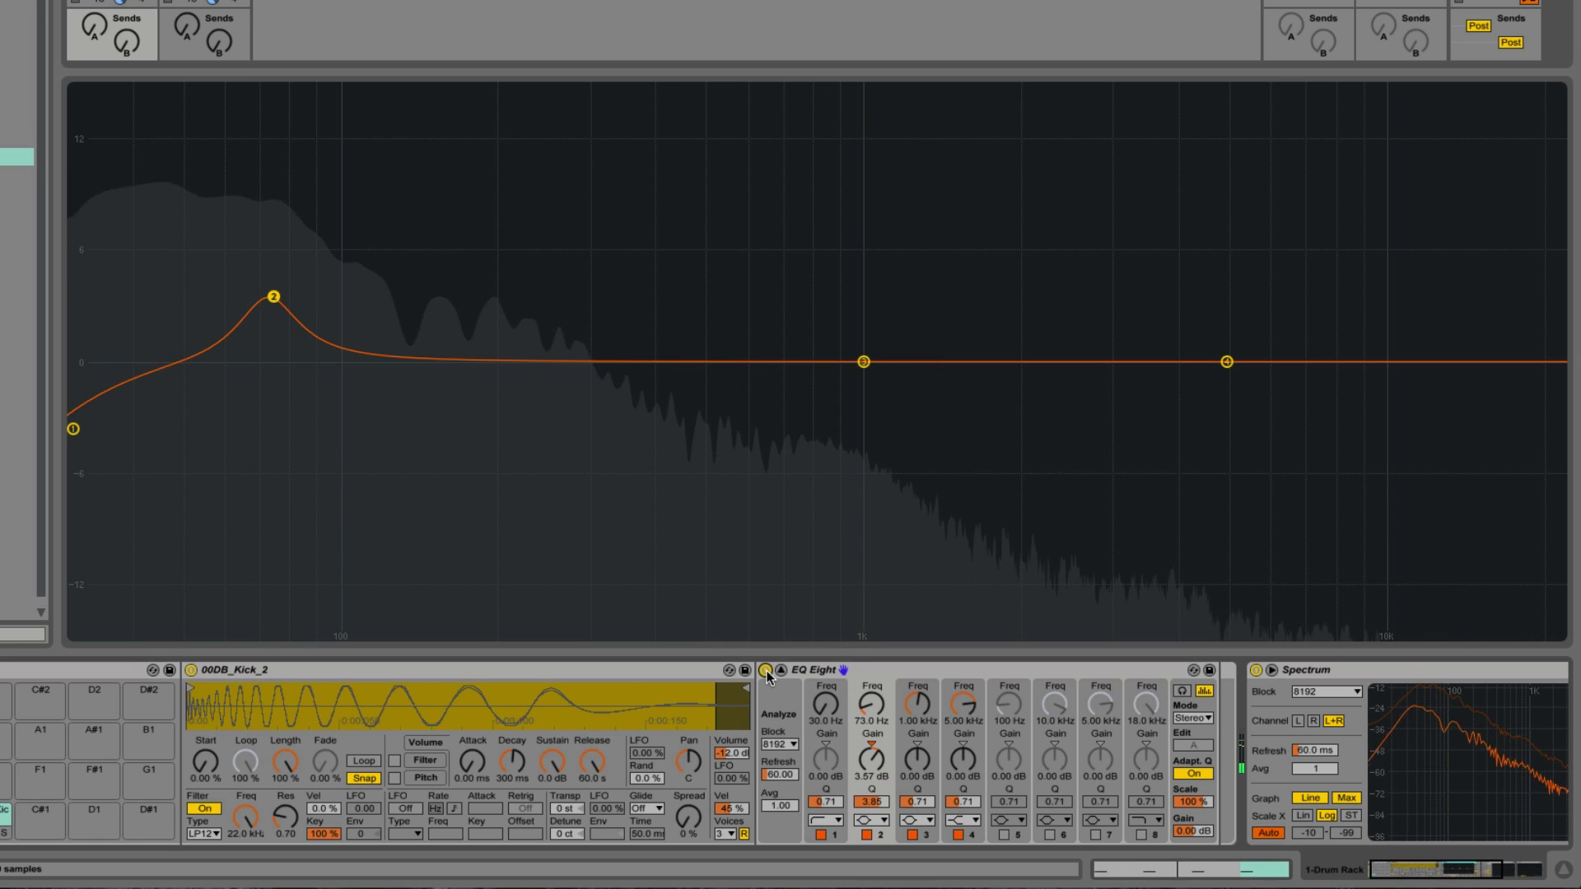
click(766, 671)
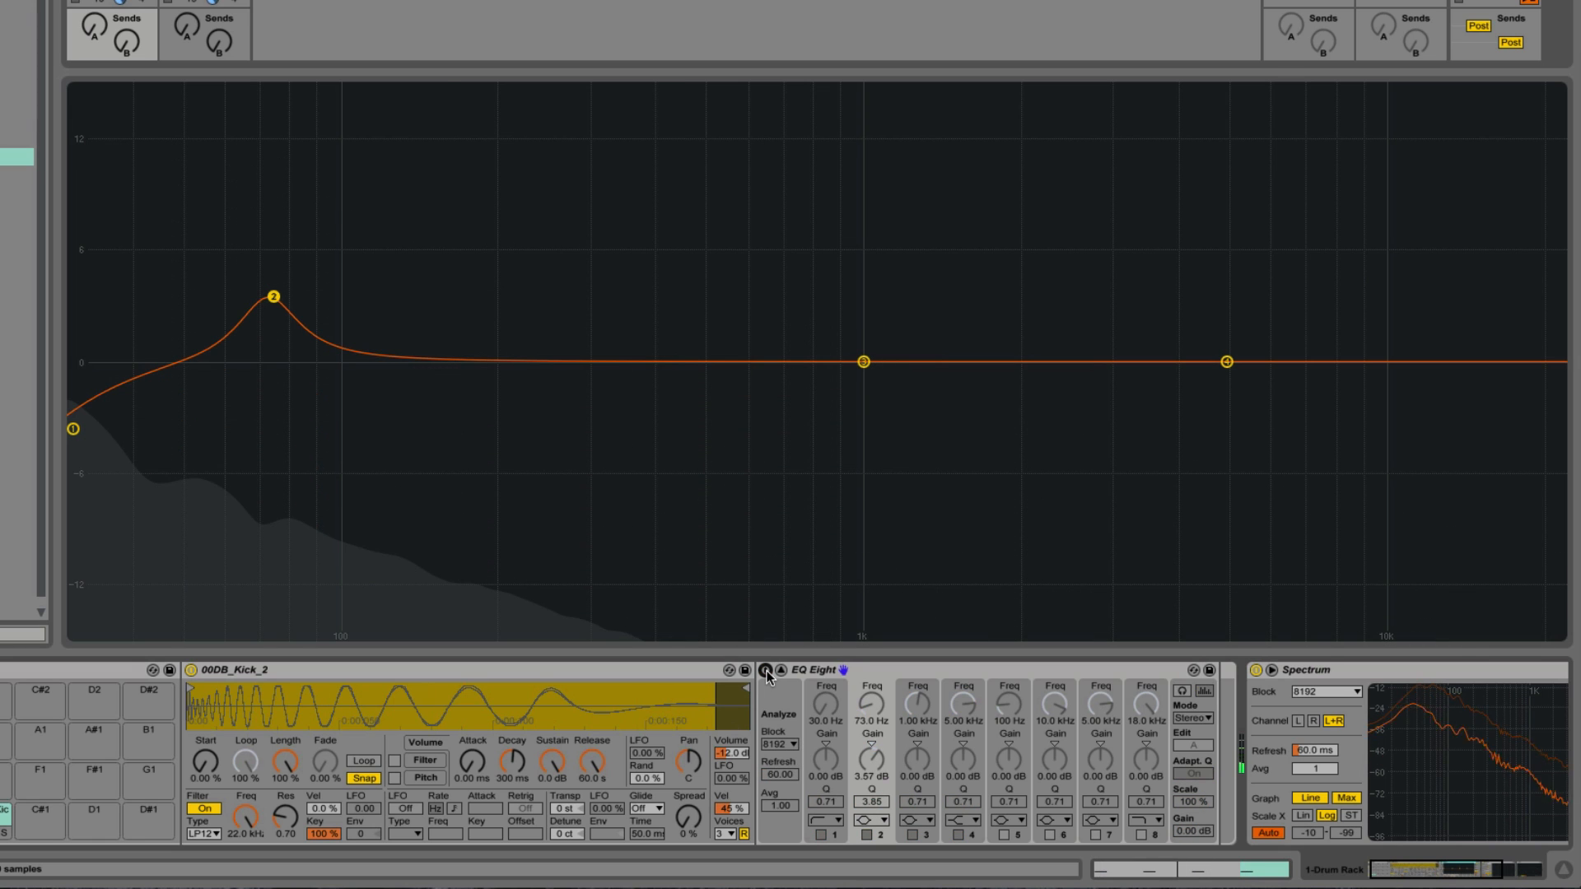
click(766, 672)
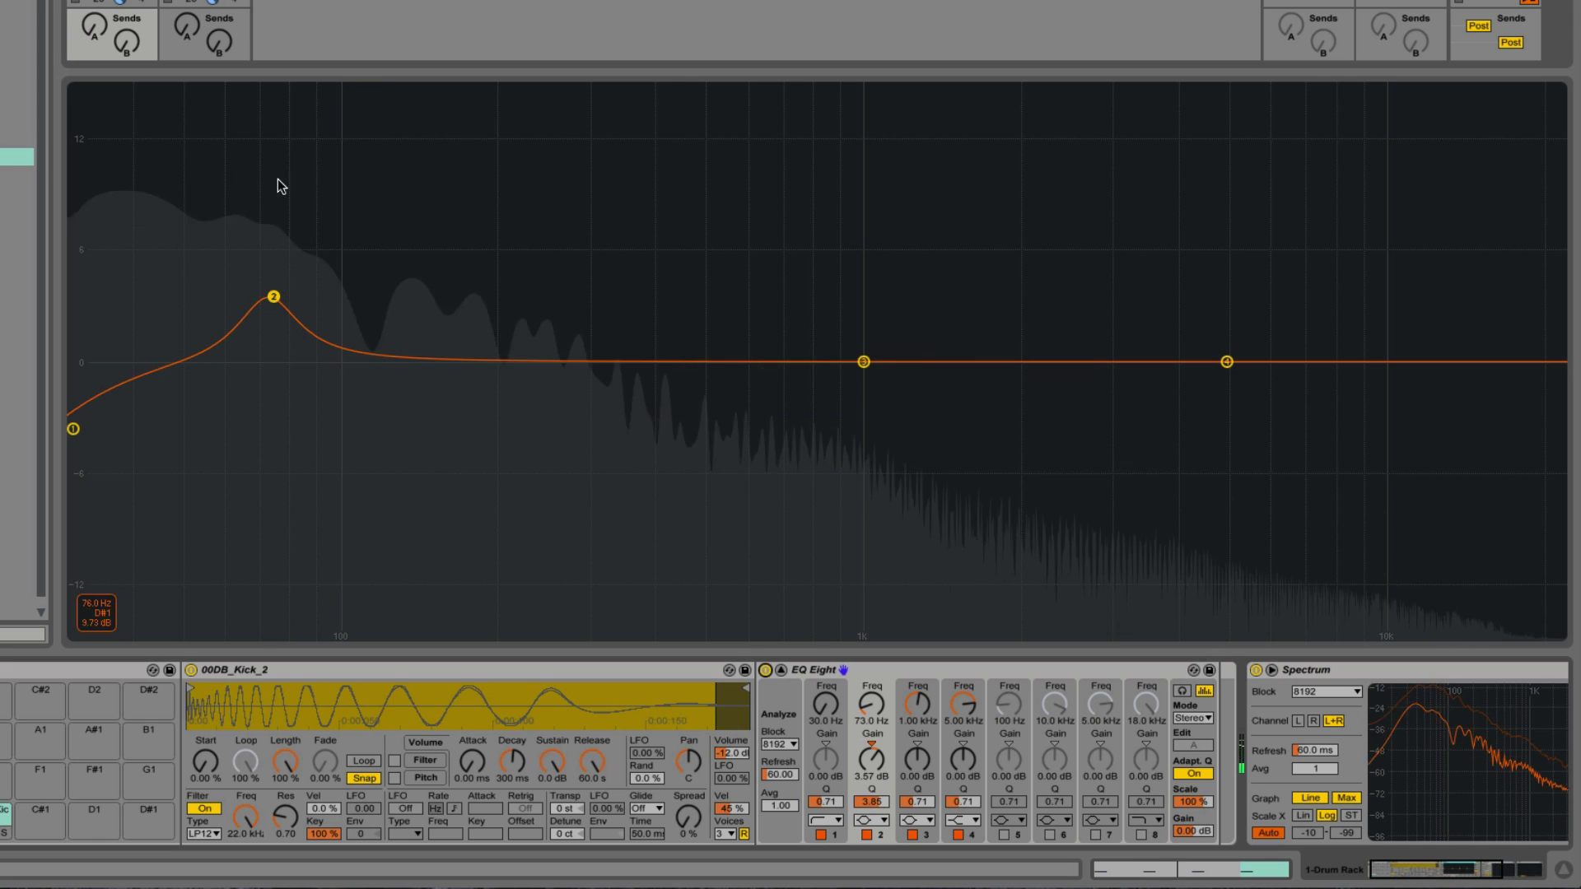